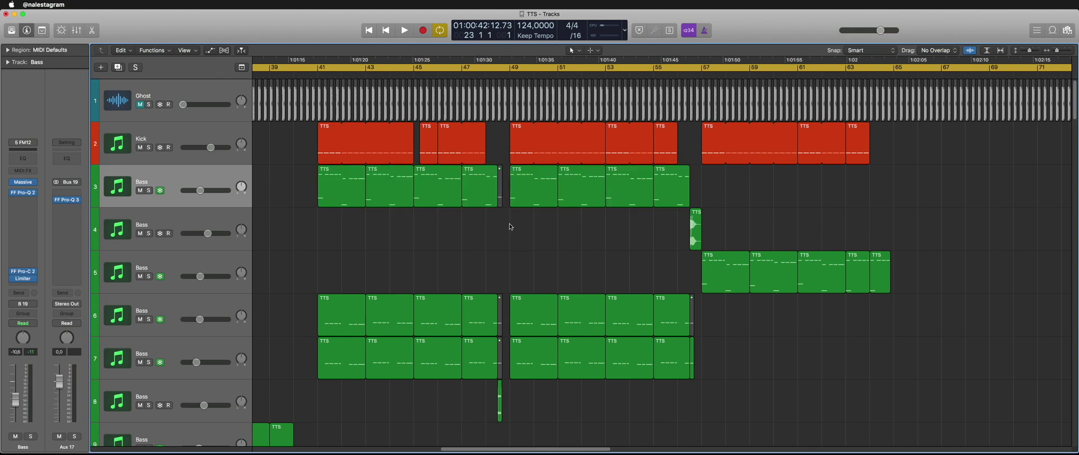
Look through the bass and layer tracks down to the vocal chain tracks, then return to the upper tracks
key(super+Right)
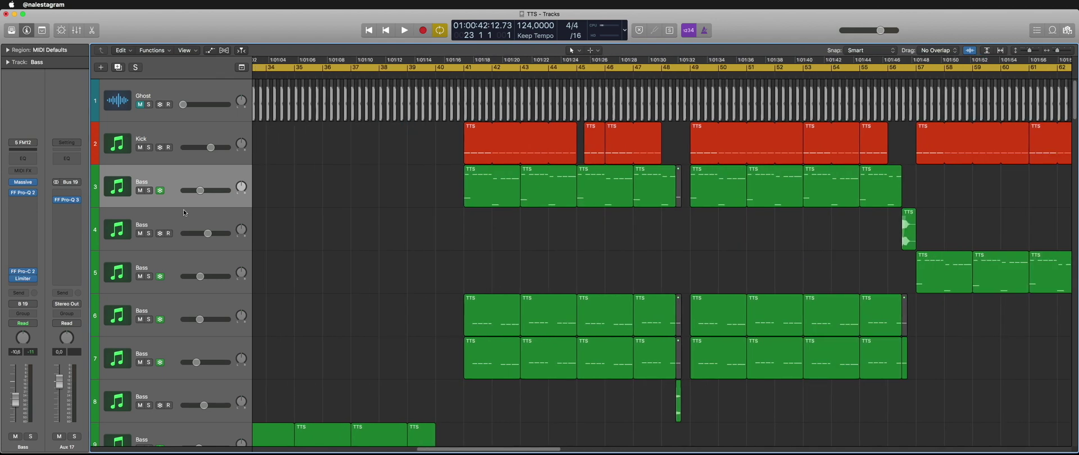
key(Down)
key(Down)
key(Down)
key(Down)
key(Down)
key(Down)
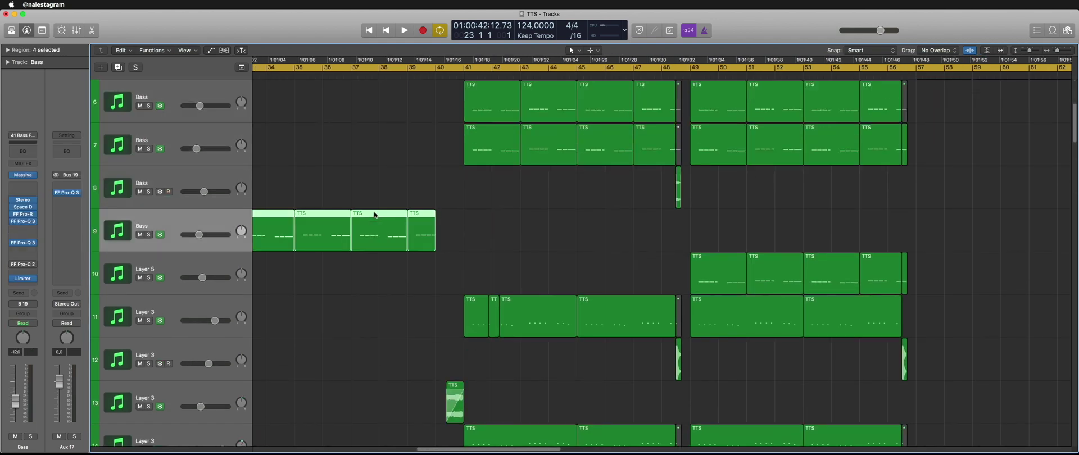
key(Down)
key(Down)
key(Down)
key(Down)
key(Down)
key(Down)
key(Down)
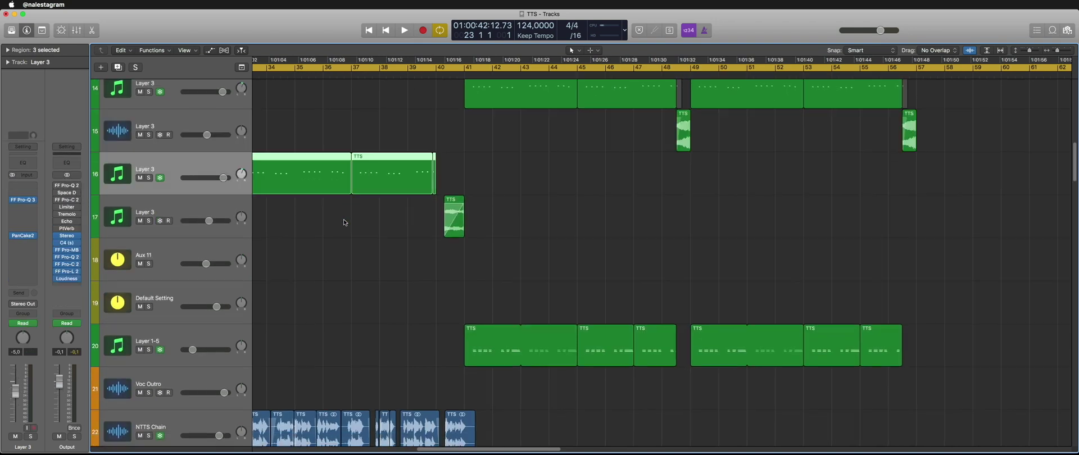
key(Down)
key(Down)
key(Down)
key(Down)
key(Down)
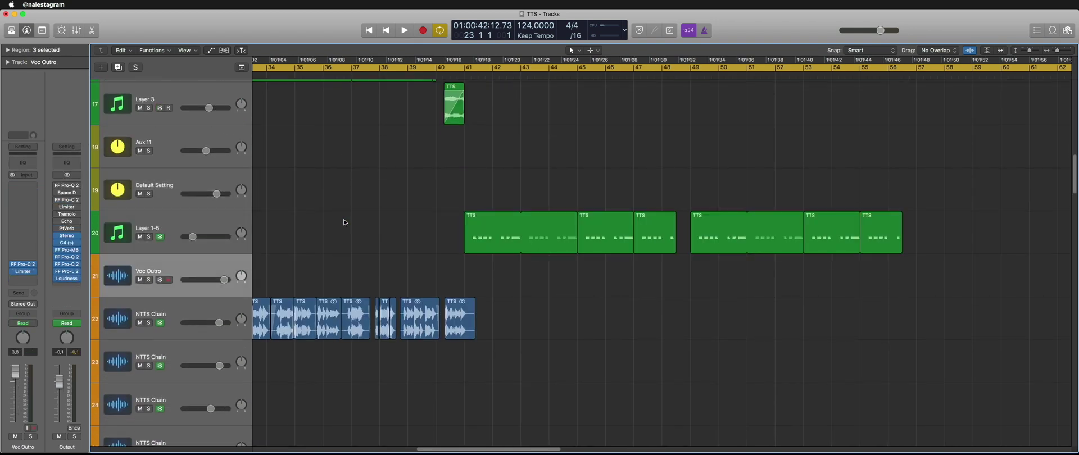
key(Up)
scroll(345, 222, up, 6)
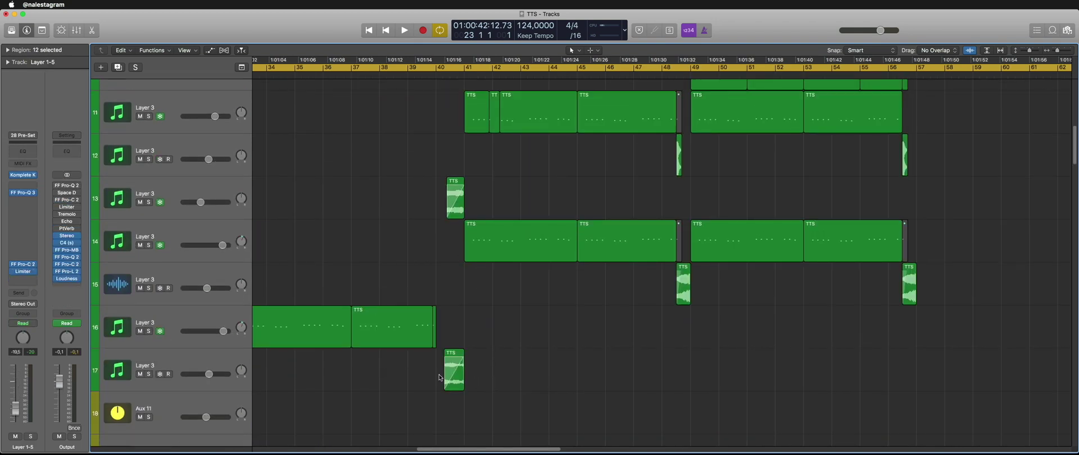
scroll(478, 236, up, 10)
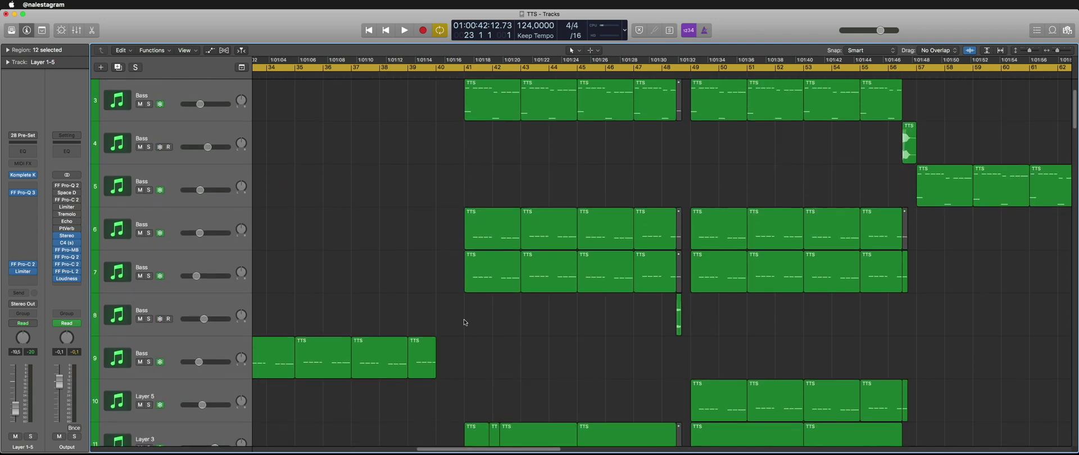
Survey the kick and bass regions across the song's wider timeline
key(super+Left)
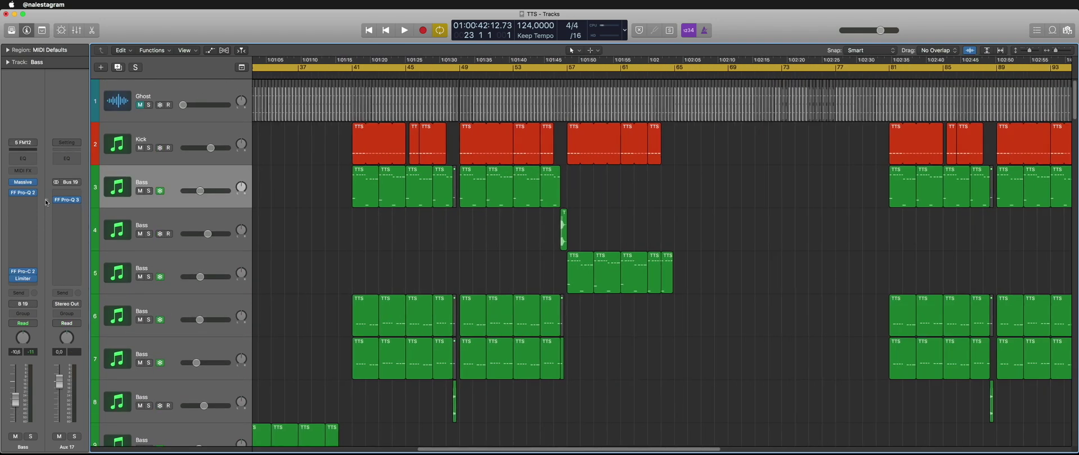
scroll(559, 234, left, 5)
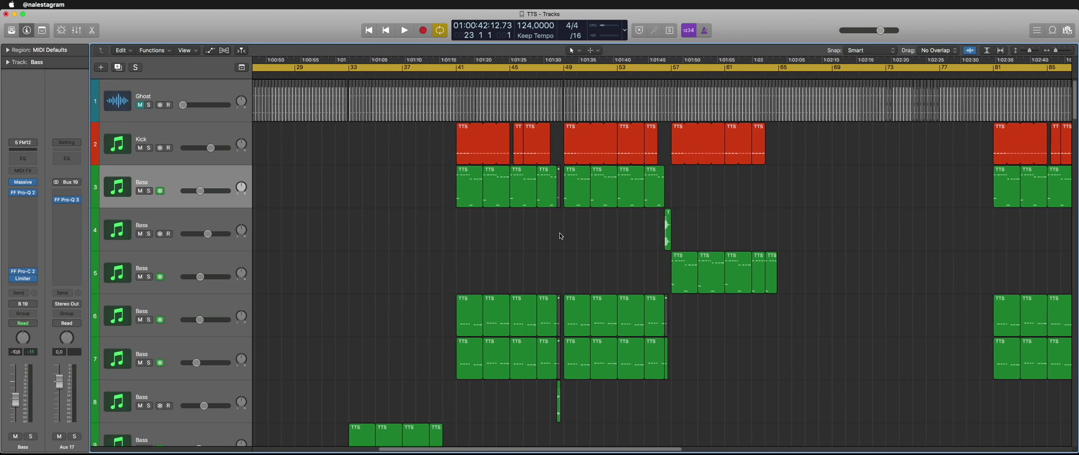
key(super+Left)
scroll(560, 234, left, 2)
key(super+Left)
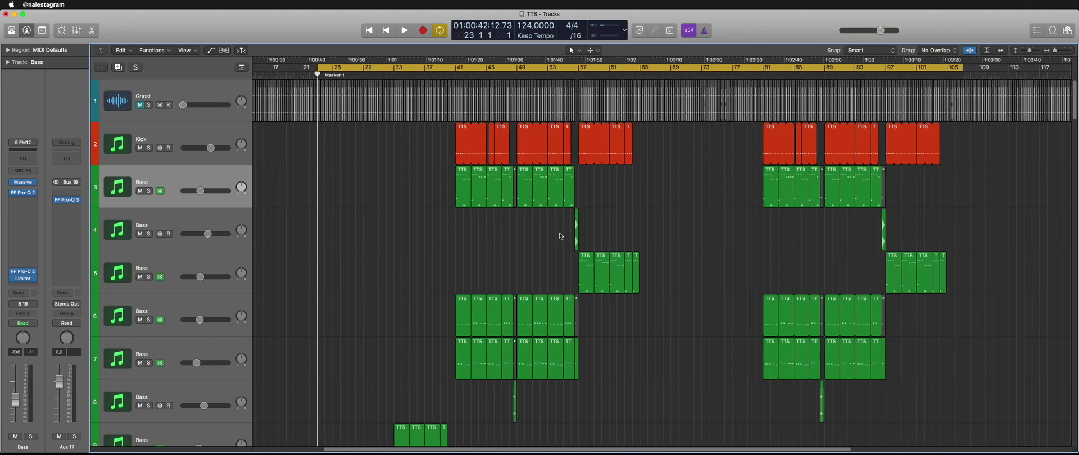
click(523, 255)
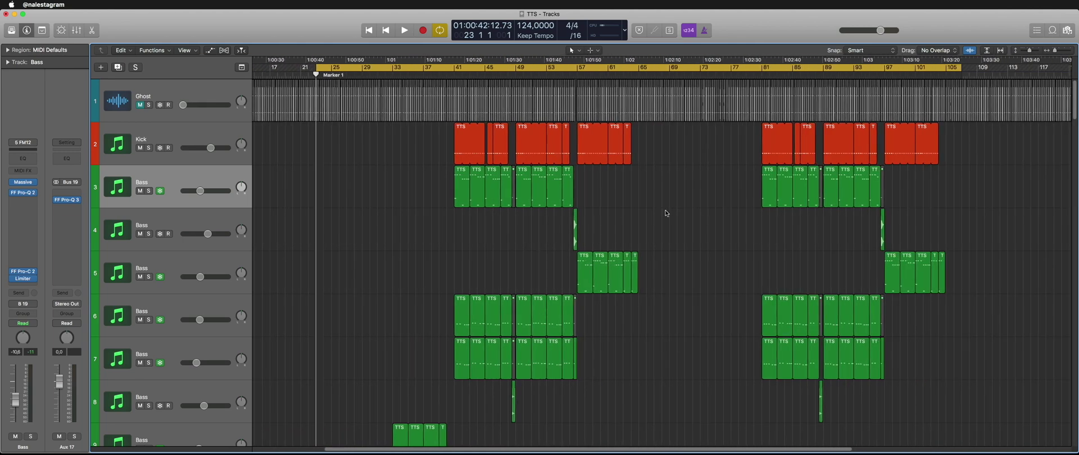
key(super+Right)
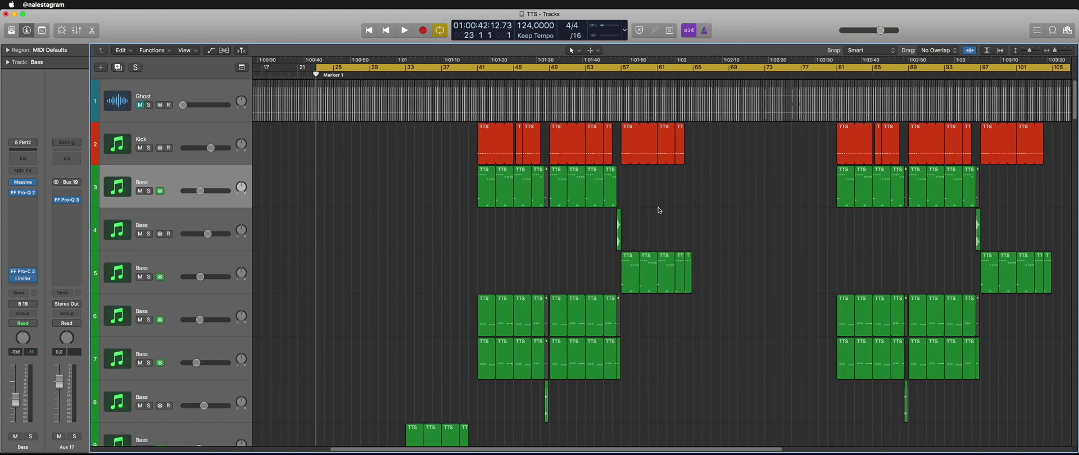
Select the Kick track, turn off cycle mode and place the playhead at bar 41
scroll(659, 209, right, 2)
key(Up)
key(c)
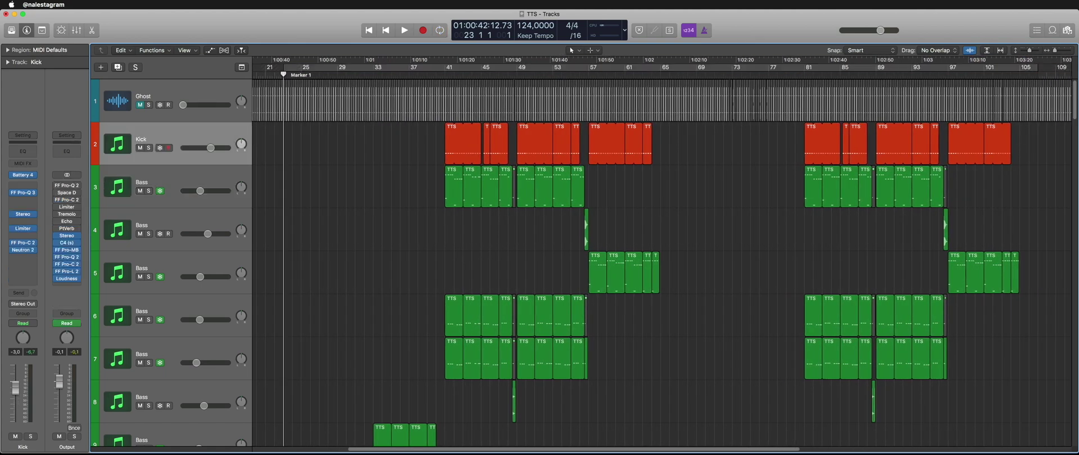
drag(454, 74, 447, 74)
scroll(509, 131, up, 1)
key(super+Right)
key(super+Right)
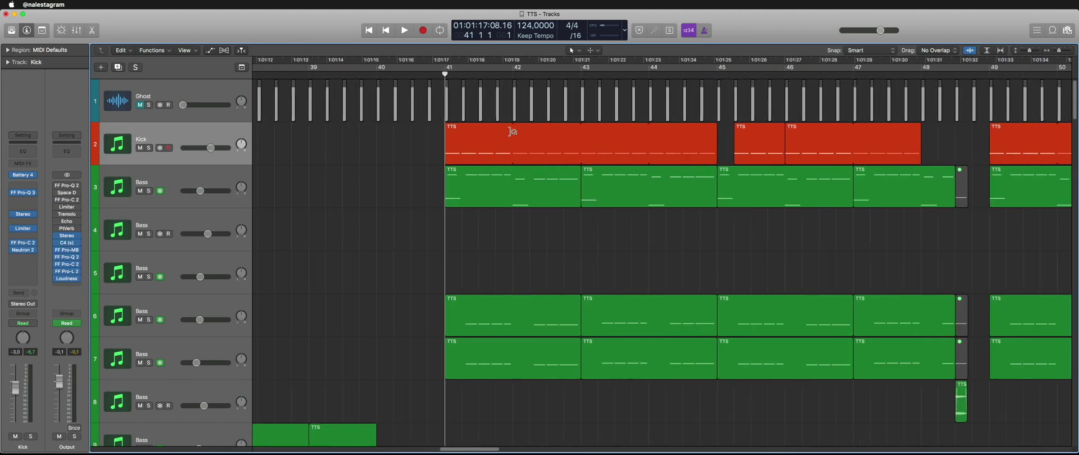
Set the cycle range to bars 49 to 53 and solo the Kick track
scroll(618, 169, right, 3)
drag(632, 68, 773, 70)
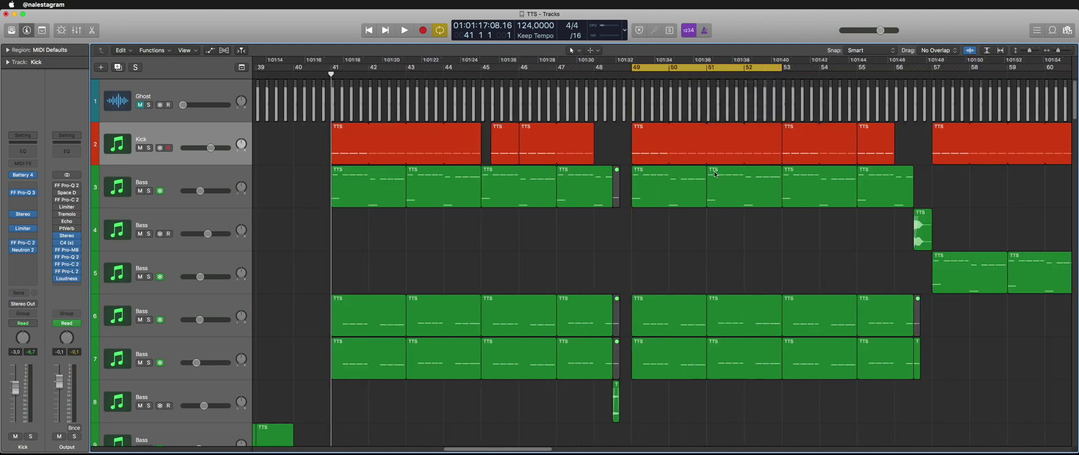
scroll(321, 263, right, 5)
key(s)
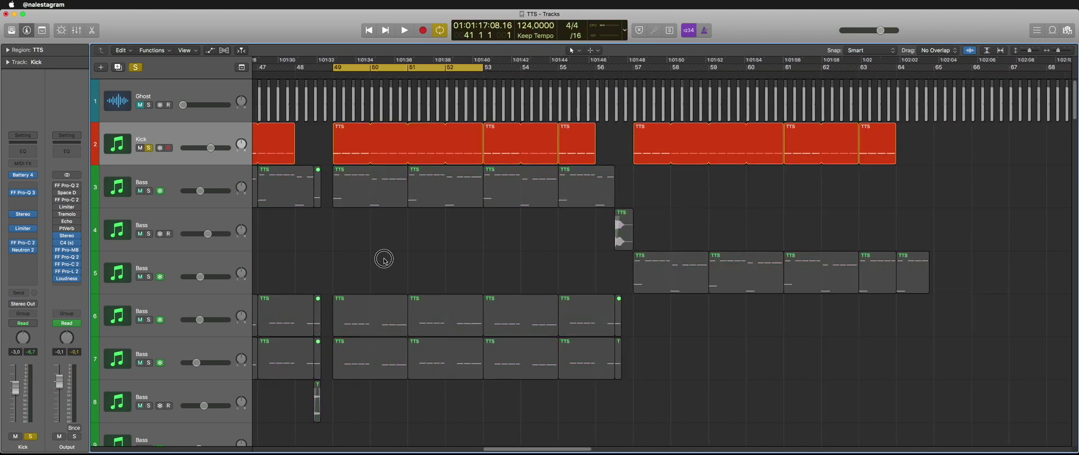
Inspect the Battery 4 instrument and the FF Pro-Q 3 and Stereo plug-ins on the Kick track, closing each one
click(23, 175)
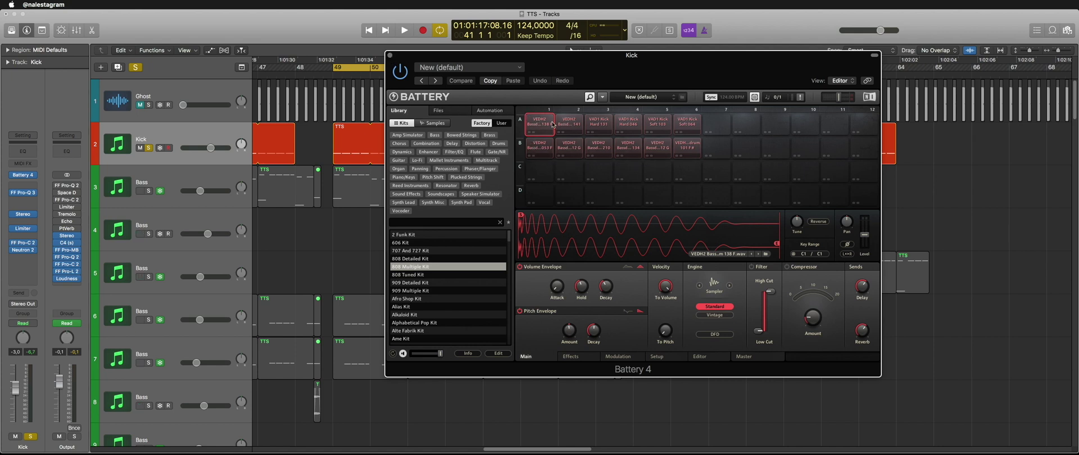
key(super+w)
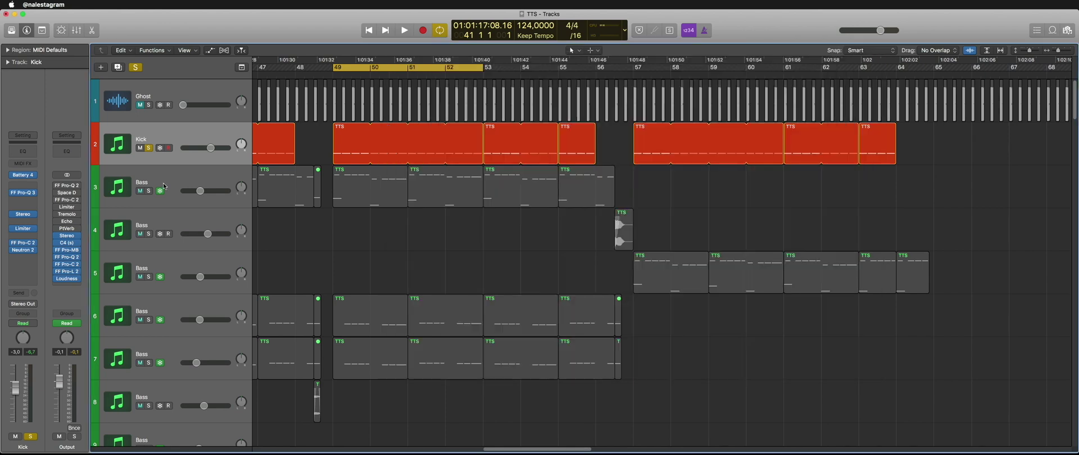
scroll(396, 247, left, 3)
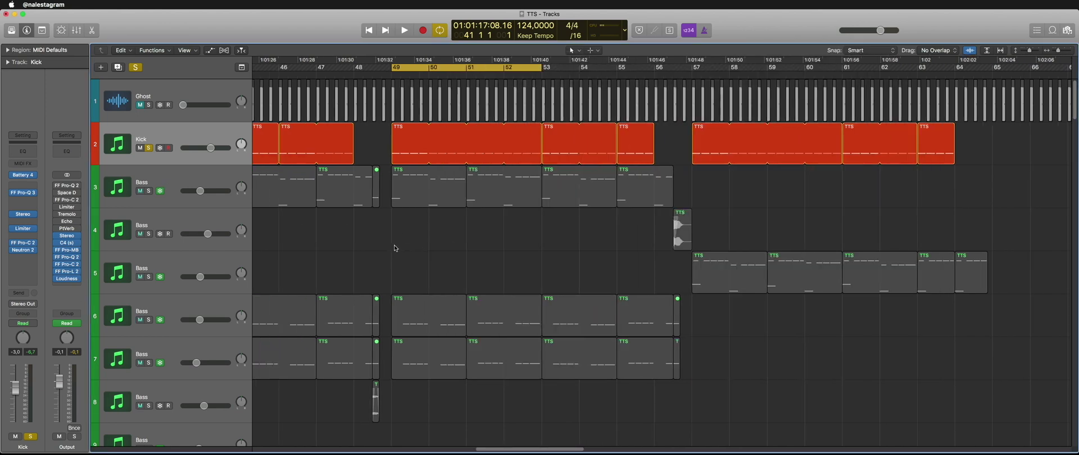
click(23, 193)
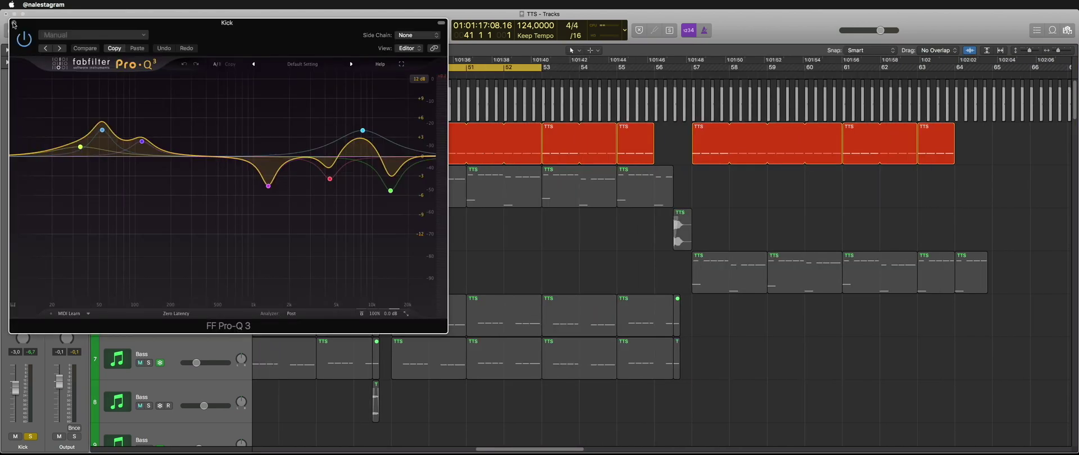
click(14, 25)
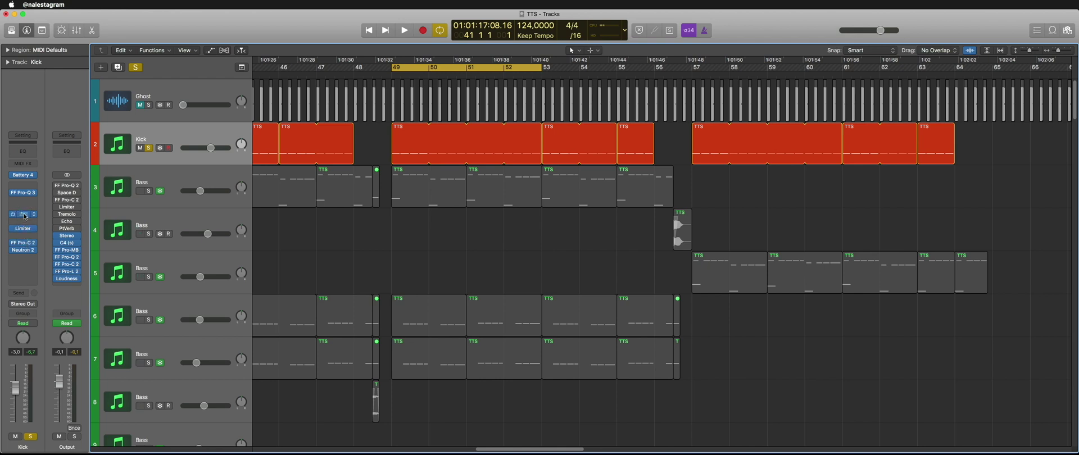
click(25, 216)
click(14, 24)
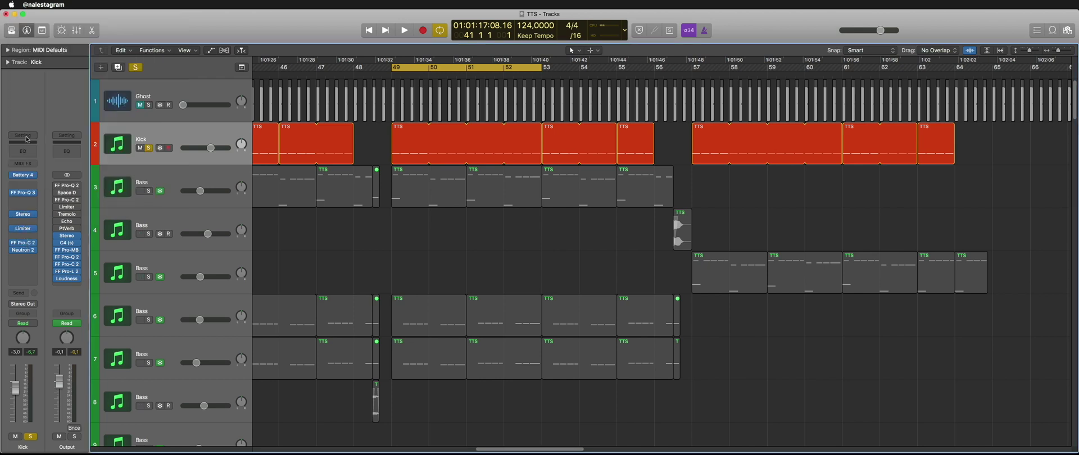
Open the Kick track's Limiter, move its window clear of the channel strips and play the soloed kick loop through it
click(23, 229)
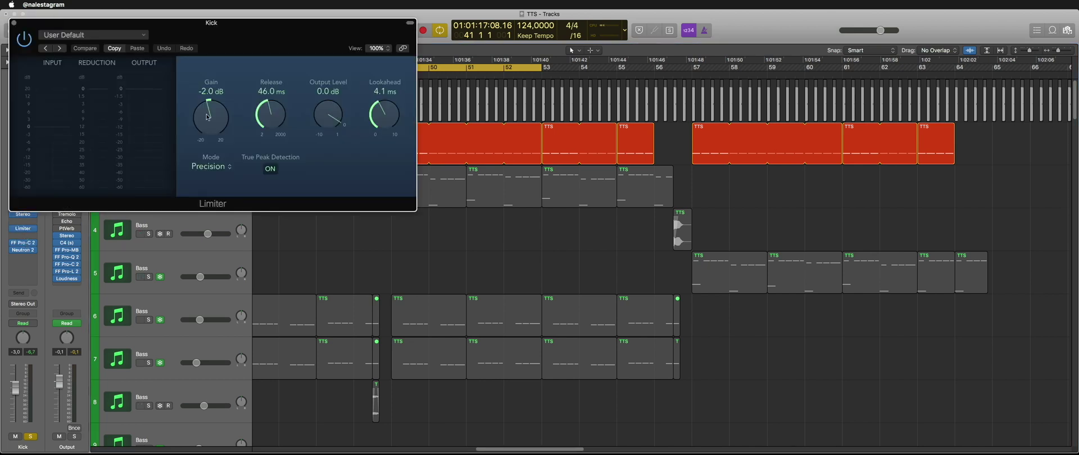
drag(239, 26, 715, 237)
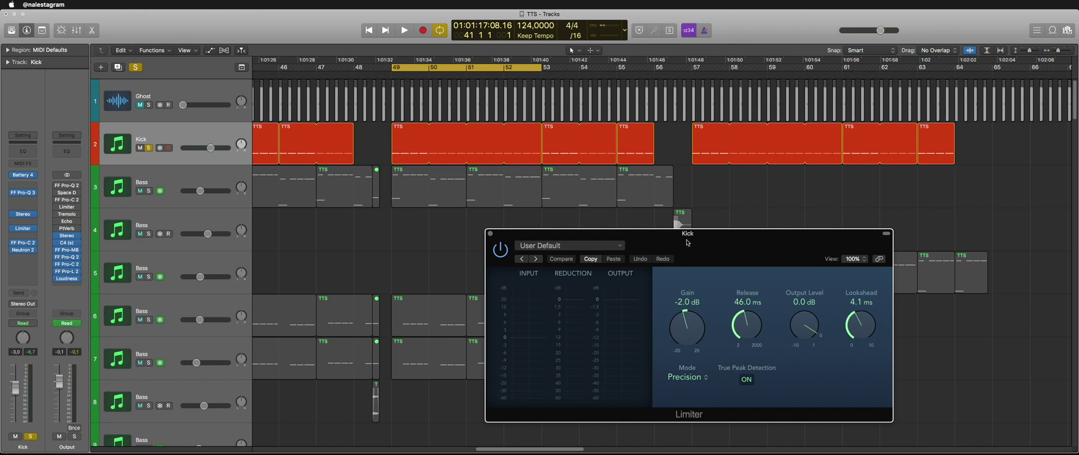
click(491, 234)
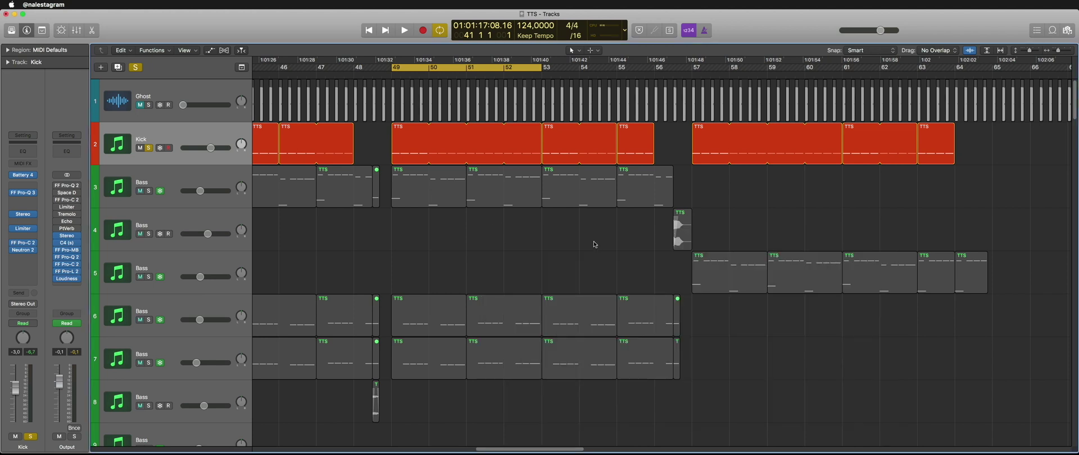
click(24, 228)
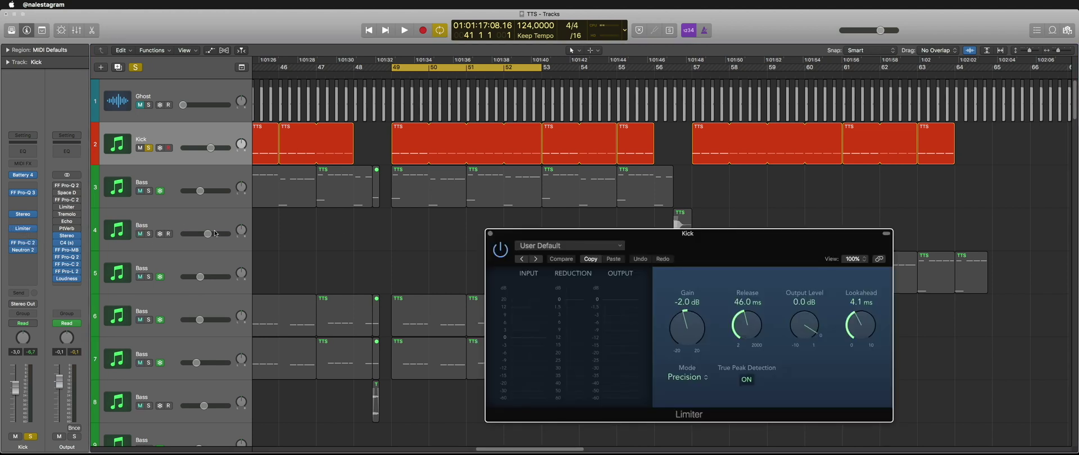
key(space)
click(403, 89)
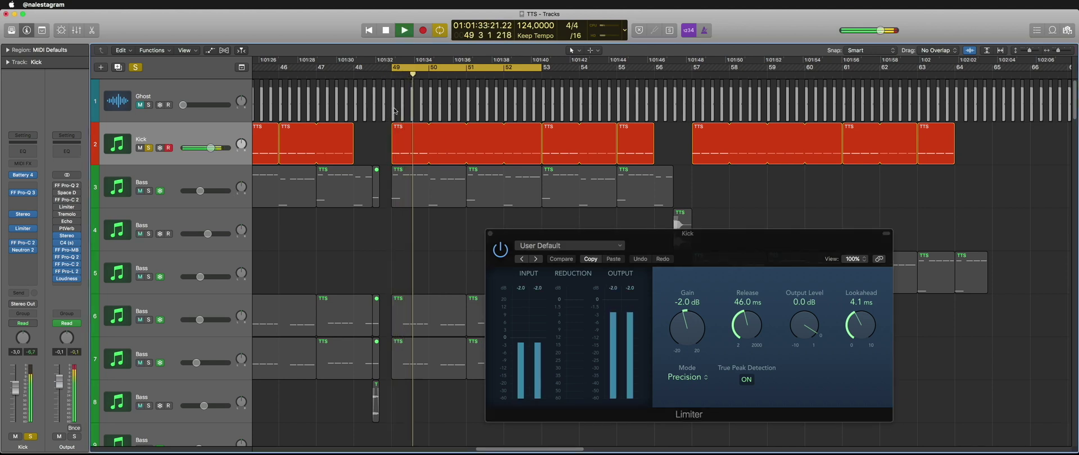
key(space)
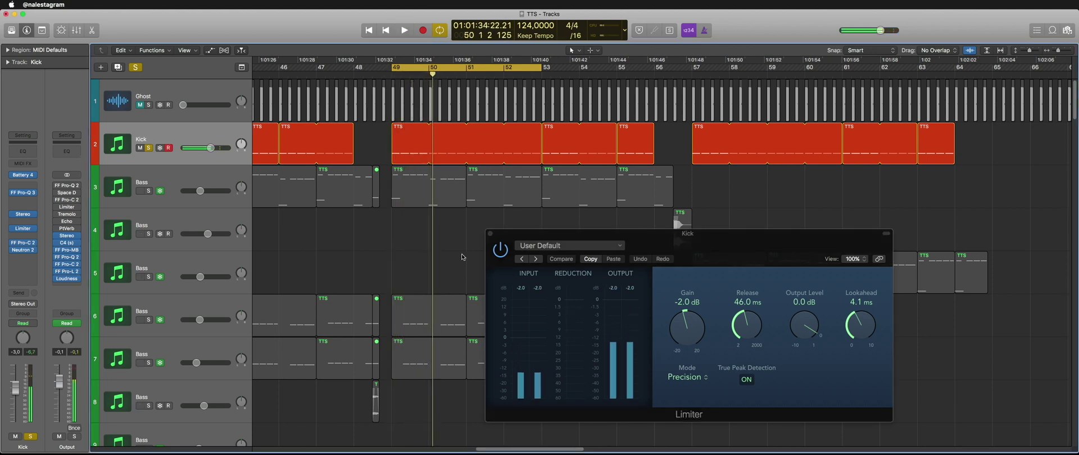
Bypass the Limiter and play the kick loop for comparison
click(493, 247)
key(space)
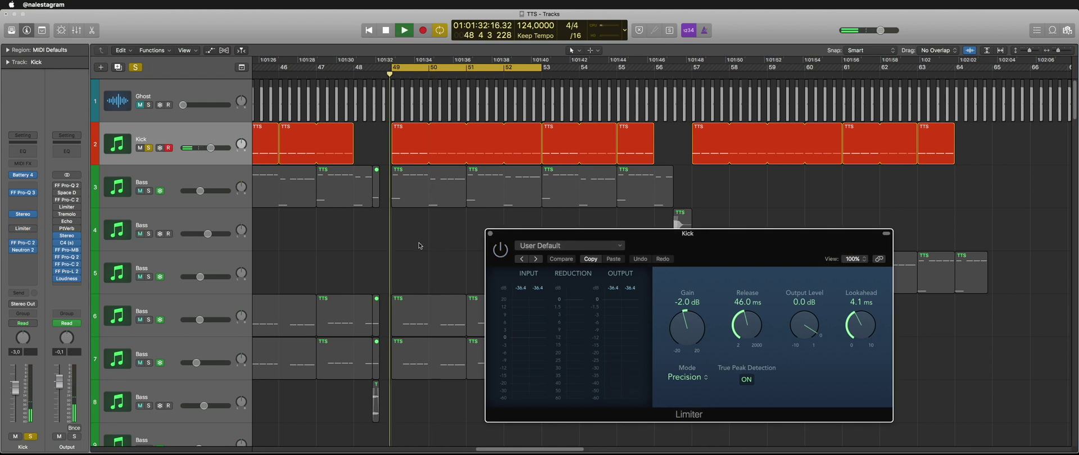
key(space)
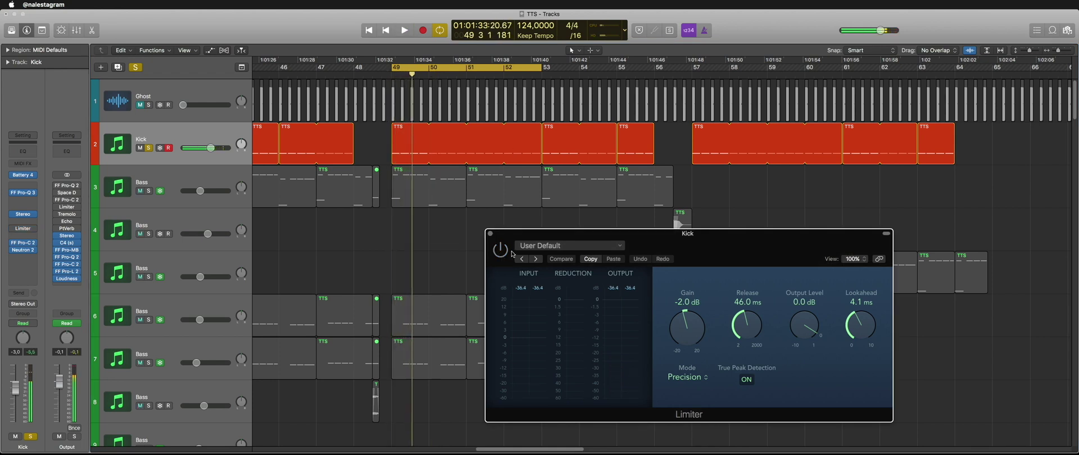
Raise the output level of the Kick's FF Pro-Q 3 to about +12 dB and play the loop through the Limiter
click(23, 193)
drag(385, 315, 393, 246)
key(space)
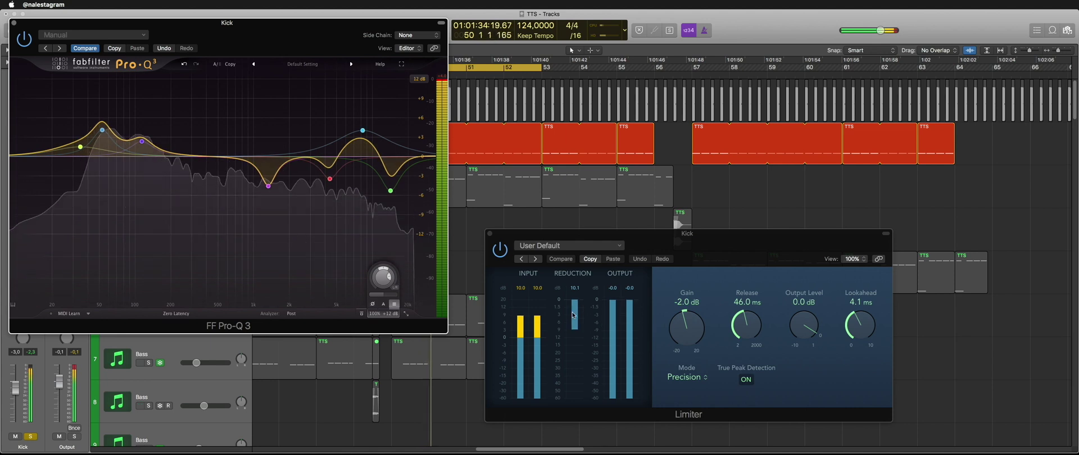
key(space)
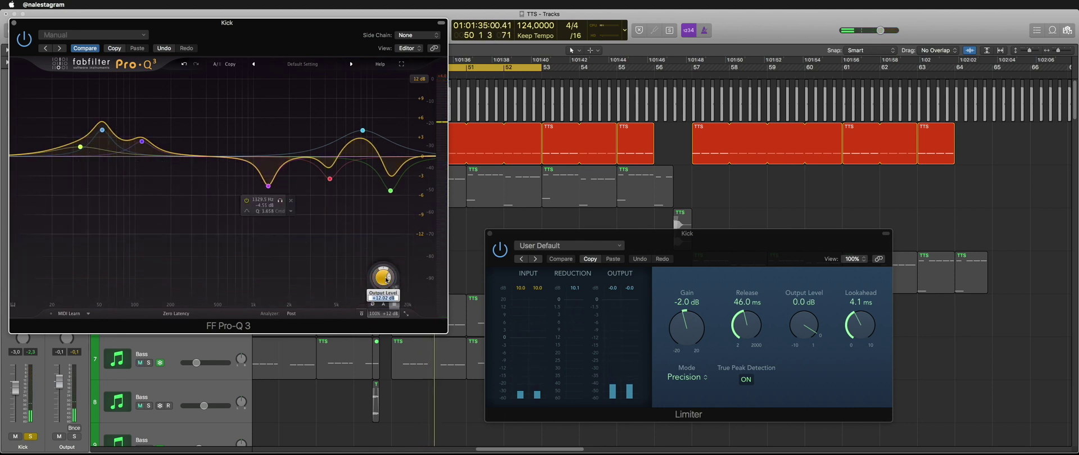
Reset the FF Pro-Q 3 output level to 0 dB and close the equalizer
double_click(382, 279)
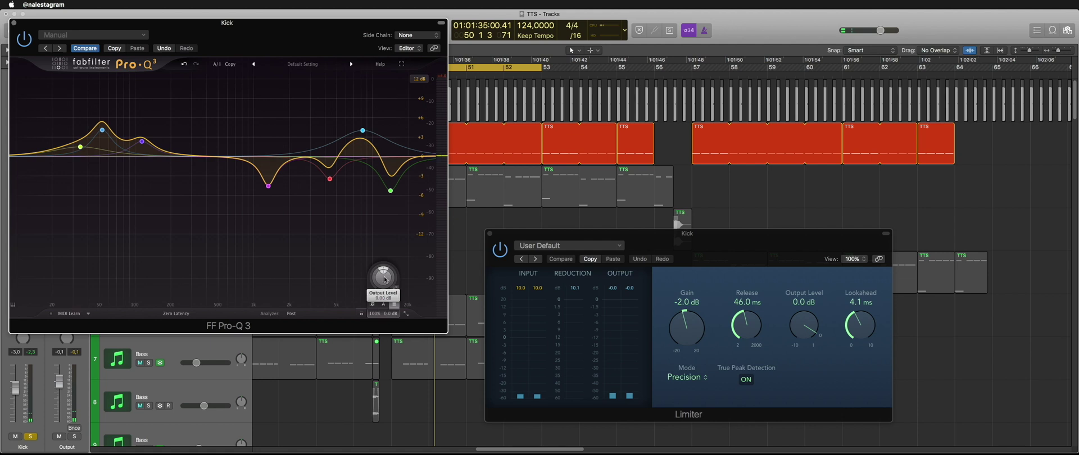
click(16, 24)
click(380, 239)
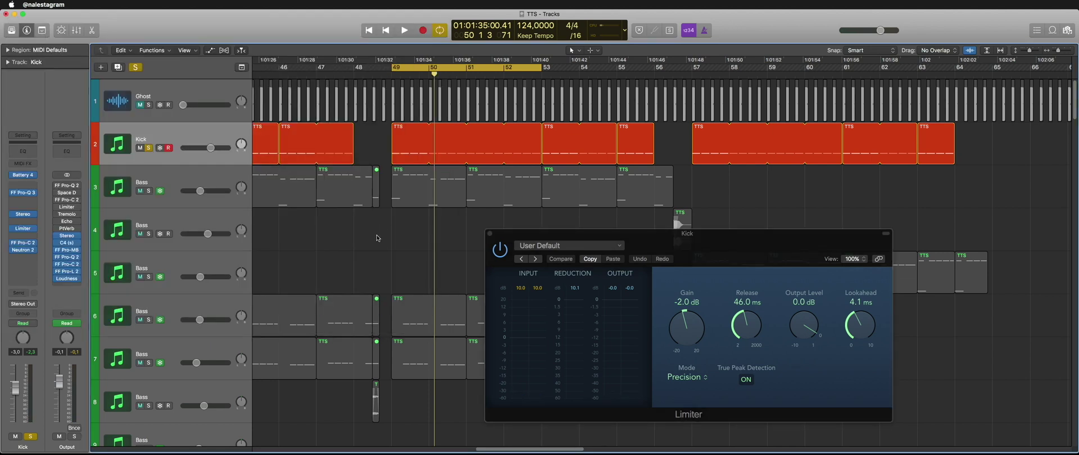
Reopen the Kick's Limiter, switch it off and back on, and close it
click(490, 234)
click(23, 228)
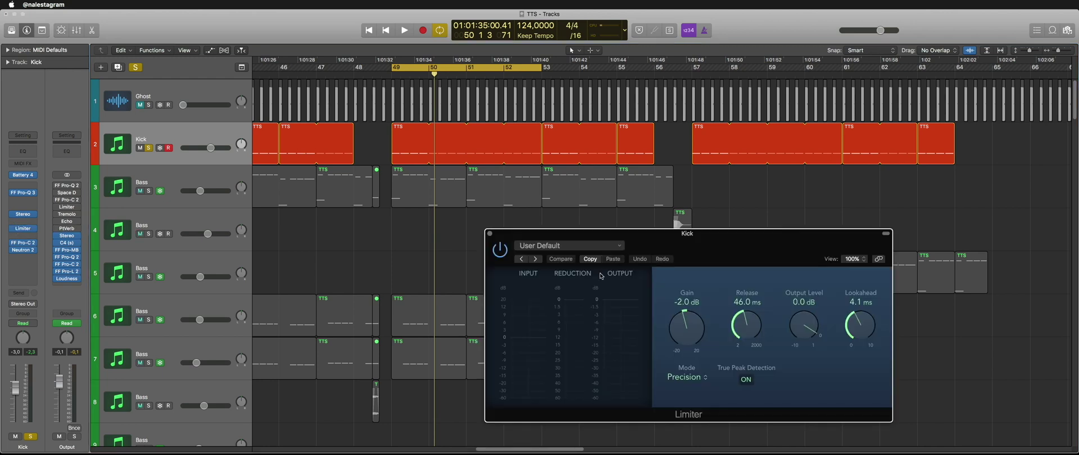
click(500, 250)
click(495, 243)
click(489, 233)
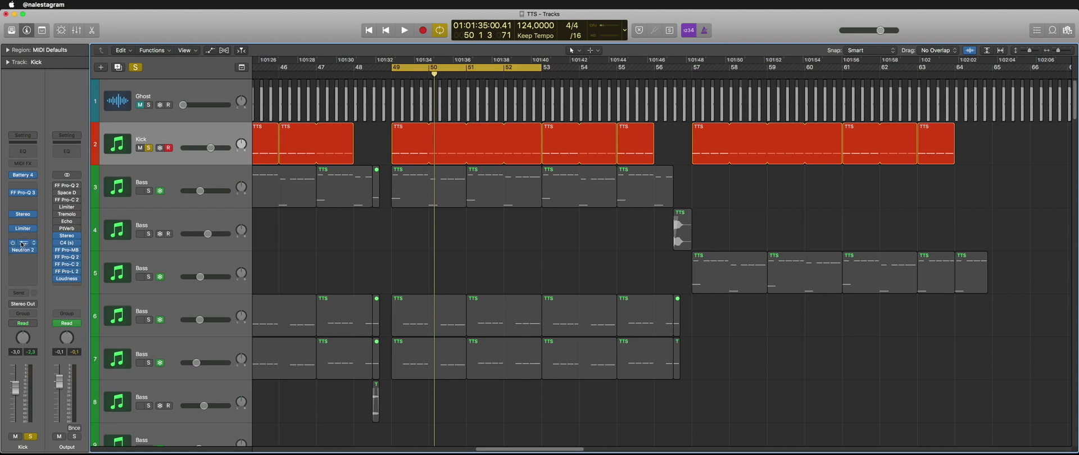
Open the Kick's FF Pro-C 2, set its display range to 9 dB during playback, and stop the loop
click(22, 242)
drag(235, 41, 864, 156)
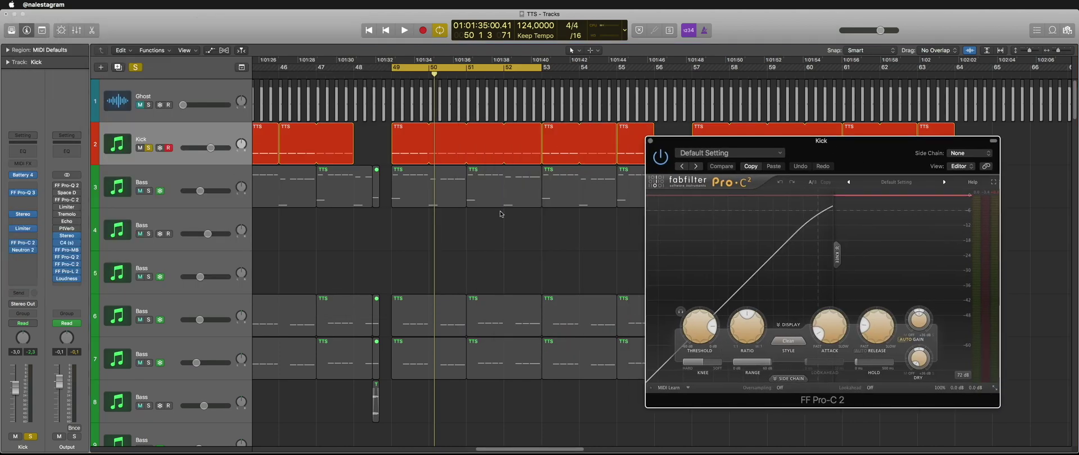
key(space)
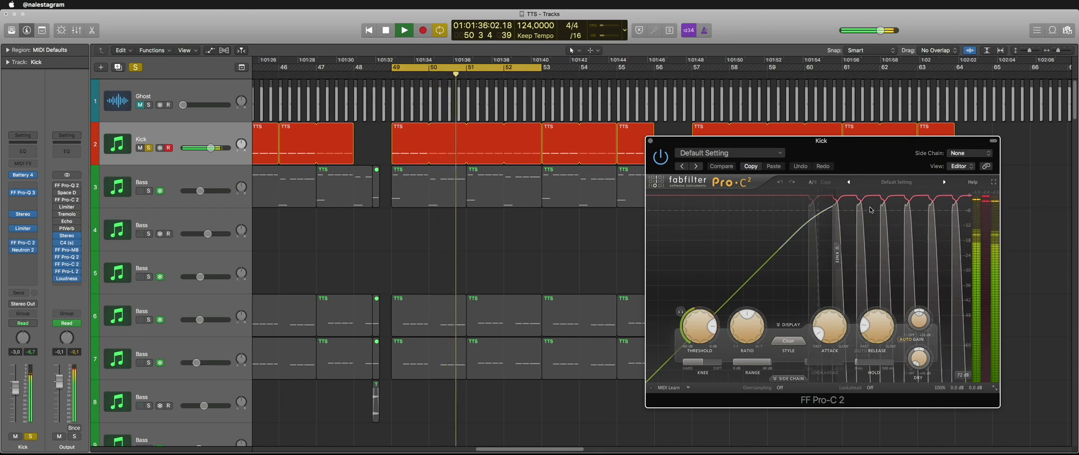
click(962, 375)
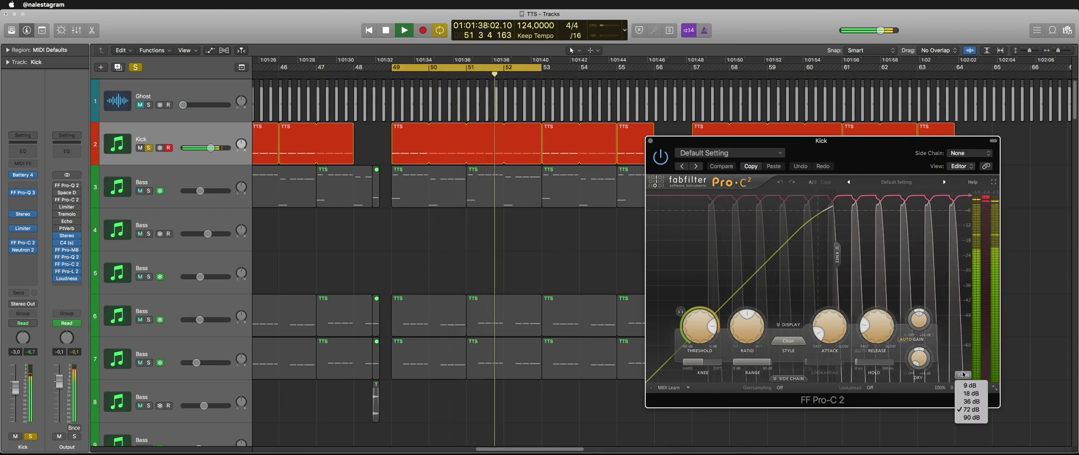
click(966, 364)
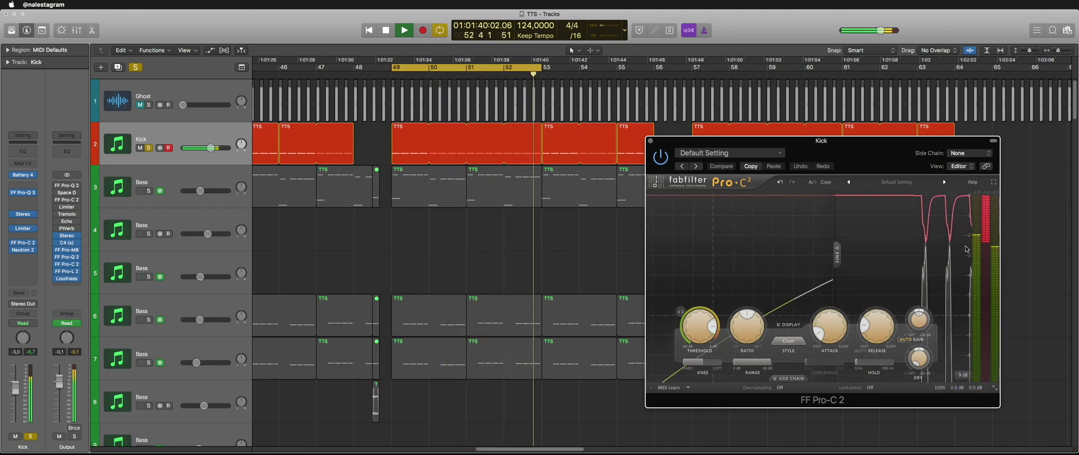
key(space)
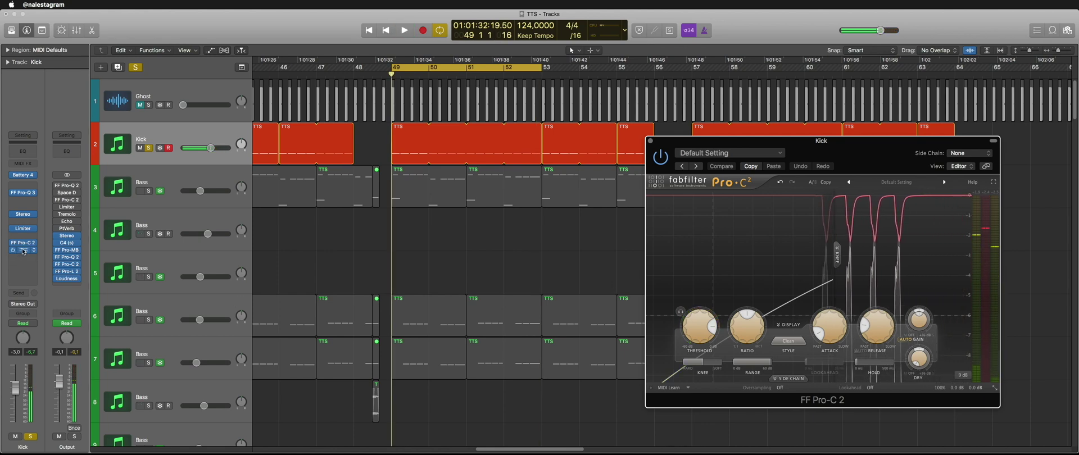
Review the sustain setting in the Kick's Neutron 2 Transient Shaper and close the open plug-in windows
click(23, 250)
drag(198, 36, 602, 75)
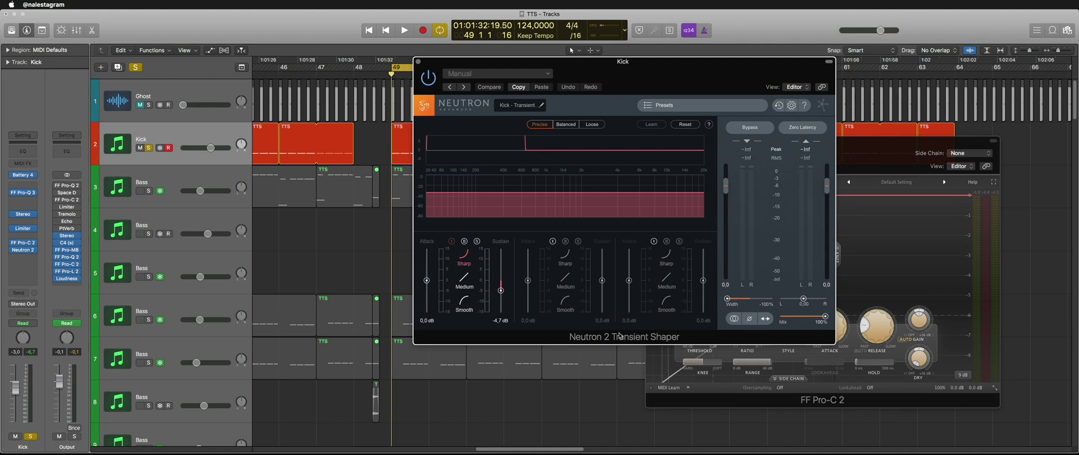
mouse_move(60, 281)
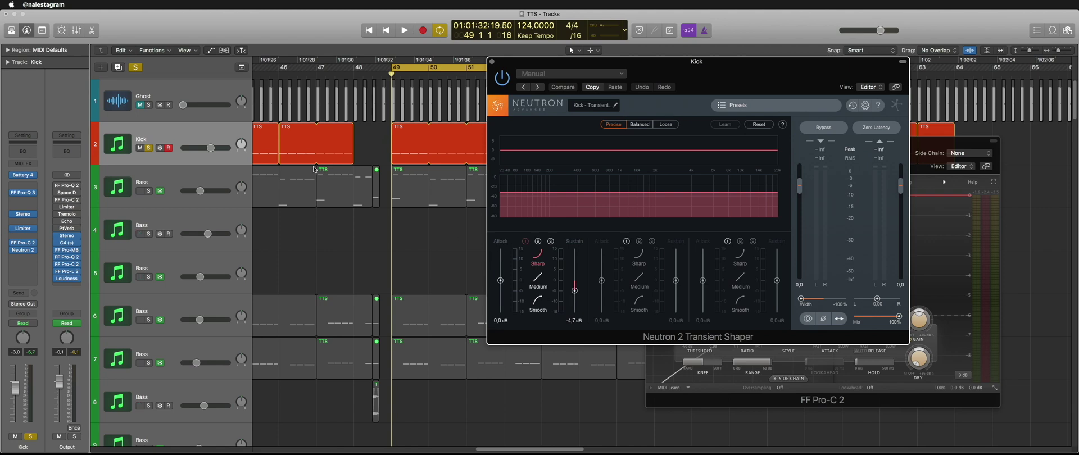
click(493, 63)
click(650, 141)
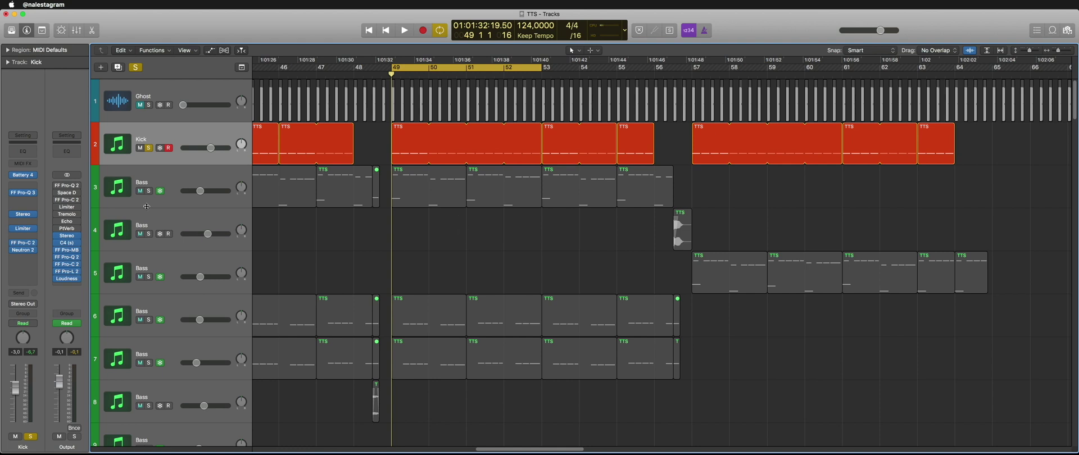
click(23, 249)
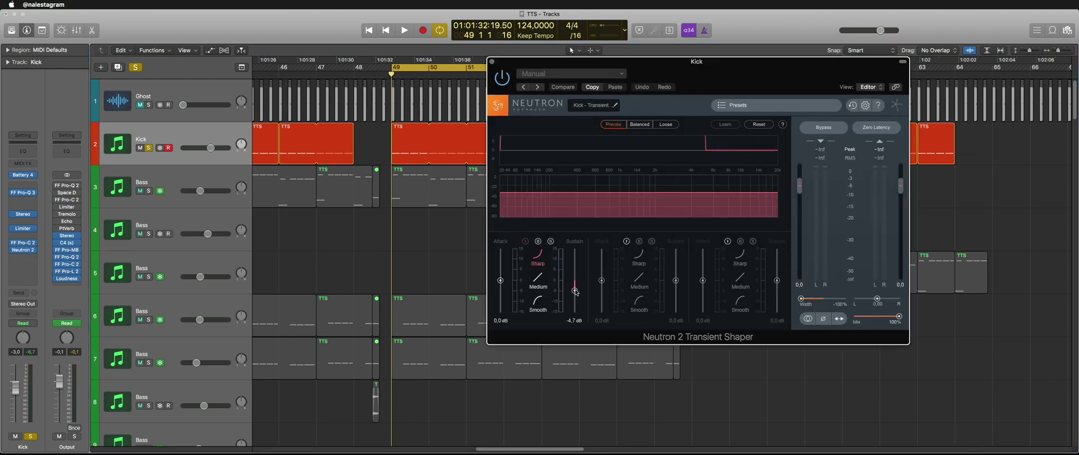
click(492, 62)
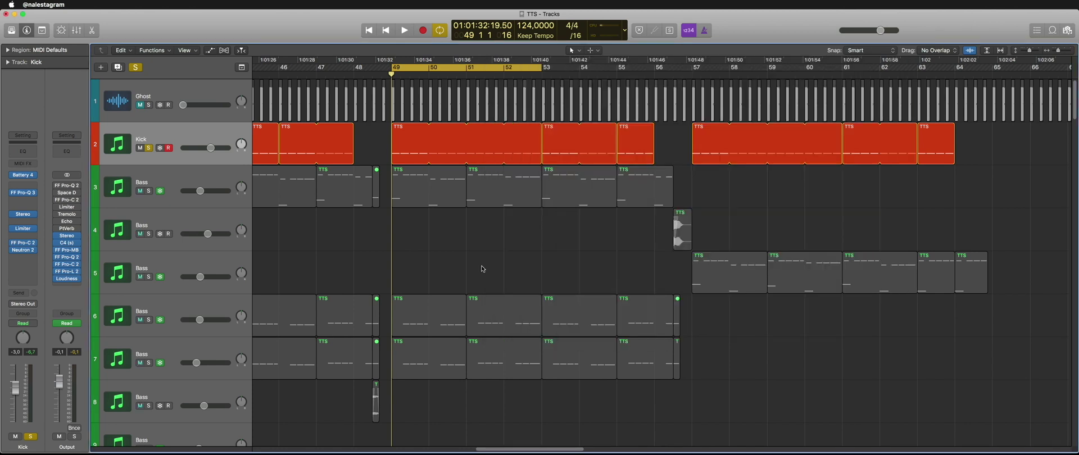
Play the kick loop, move the solo from the Kick to the Bass on track 3, and play the bass
key(space)
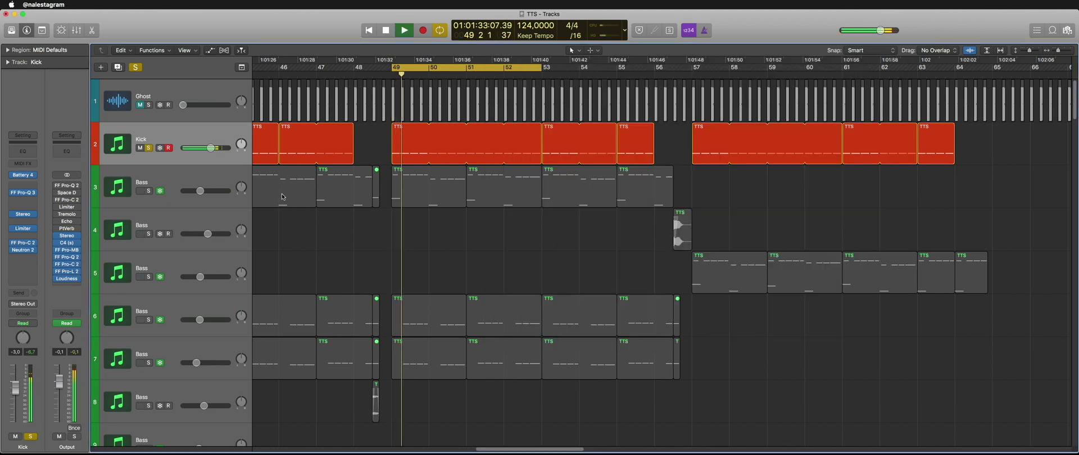
click(149, 182)
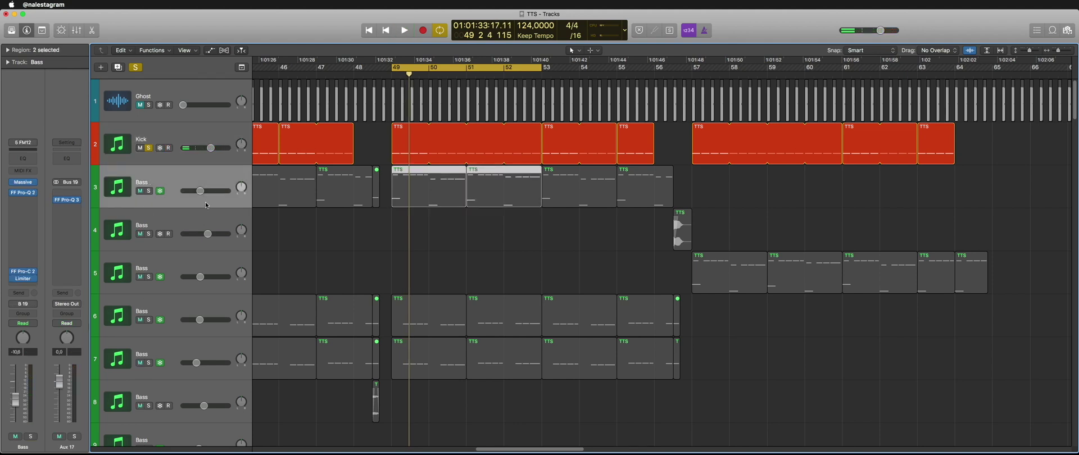
click(482, 236)
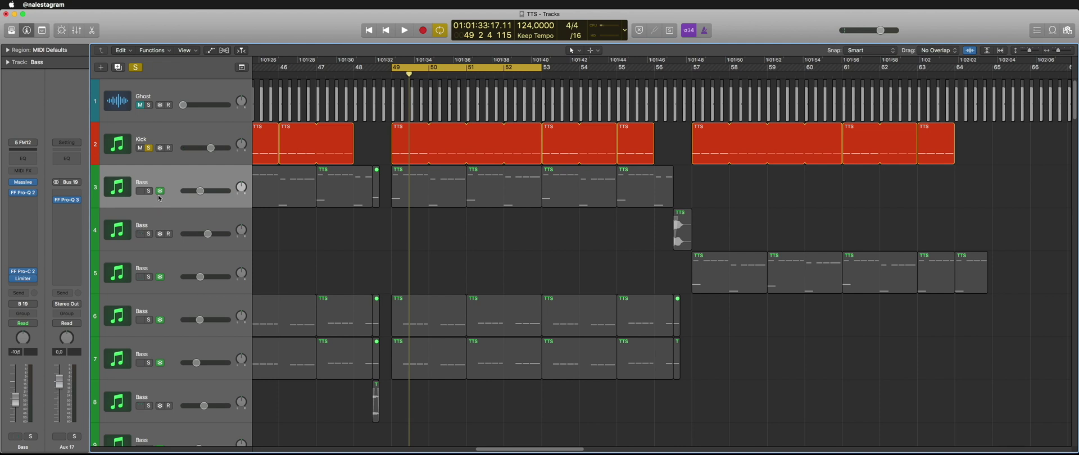
click(166, 175)
key(s)
key(space)
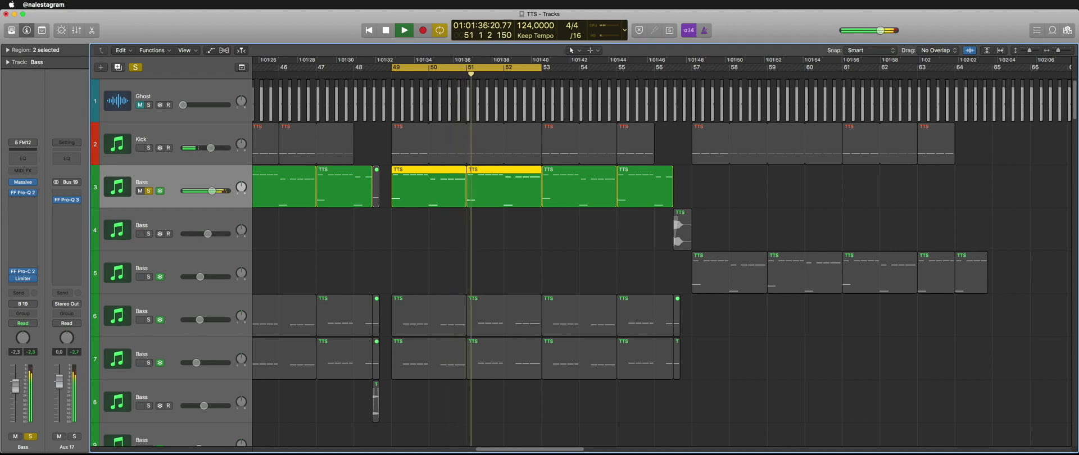
Lower the track 3 Bass fader to about -10 dB, deselect all regions, and stop playback
drag(15, 386, 19, 406)
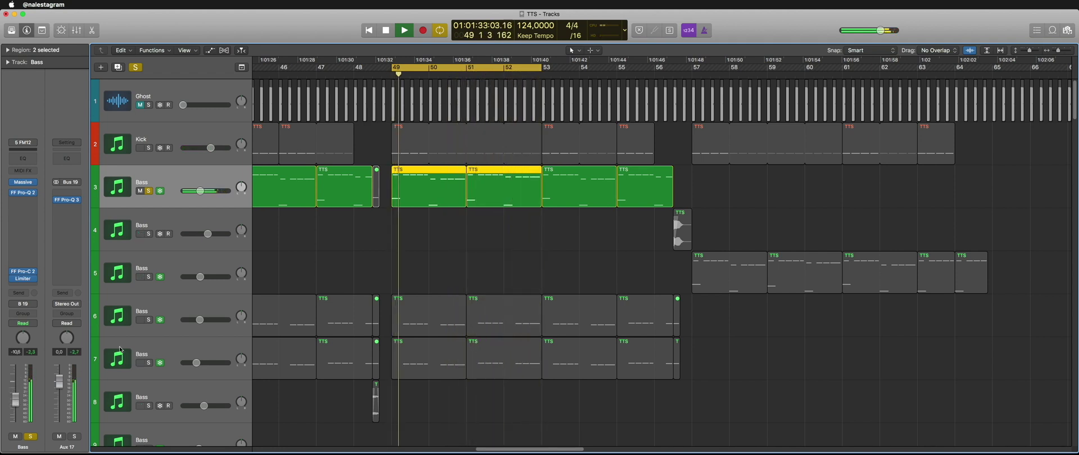
key(shift+super+a)
key(space)
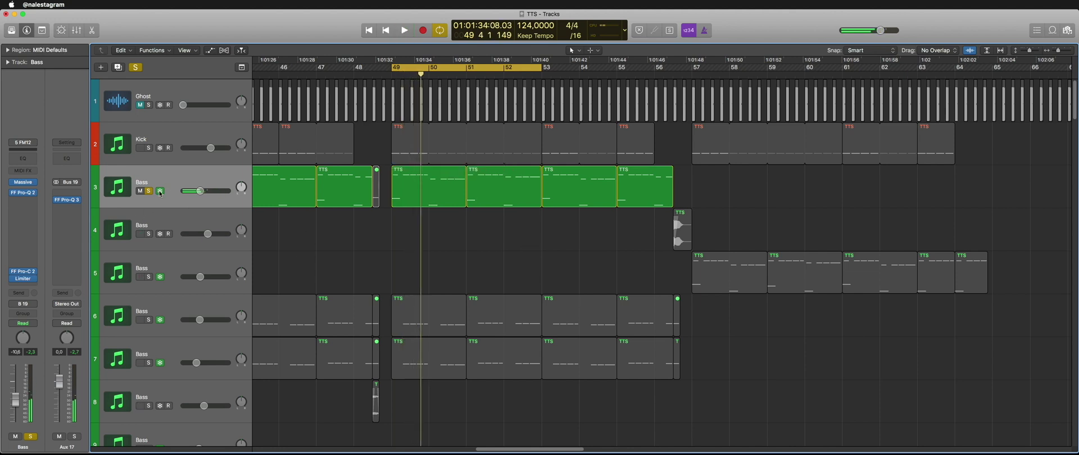
Unfreeze the Bass on track 3 and open its Massive instrument beside the track headers
click(160, 191)
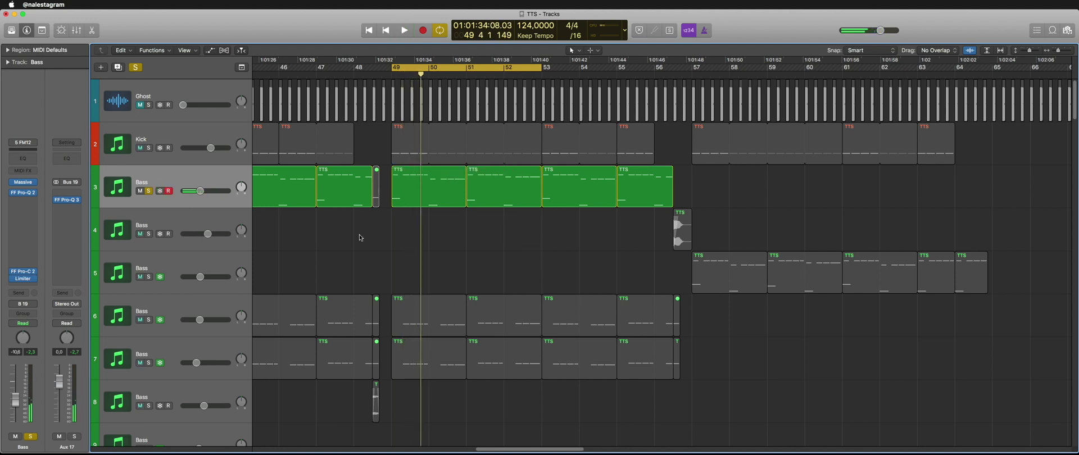
click(23, 182)
drag(241, 10, 625, 34)
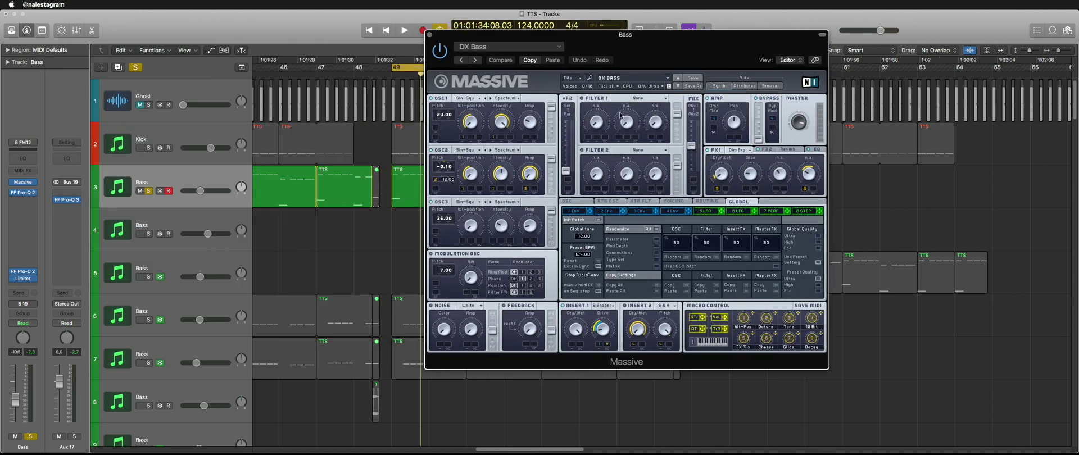
View the track 3 Bass's FF Pro-Q 2 and play the loop through its side-chained FF Pro-C 2, closing the plug-in windows
click(25, 194)
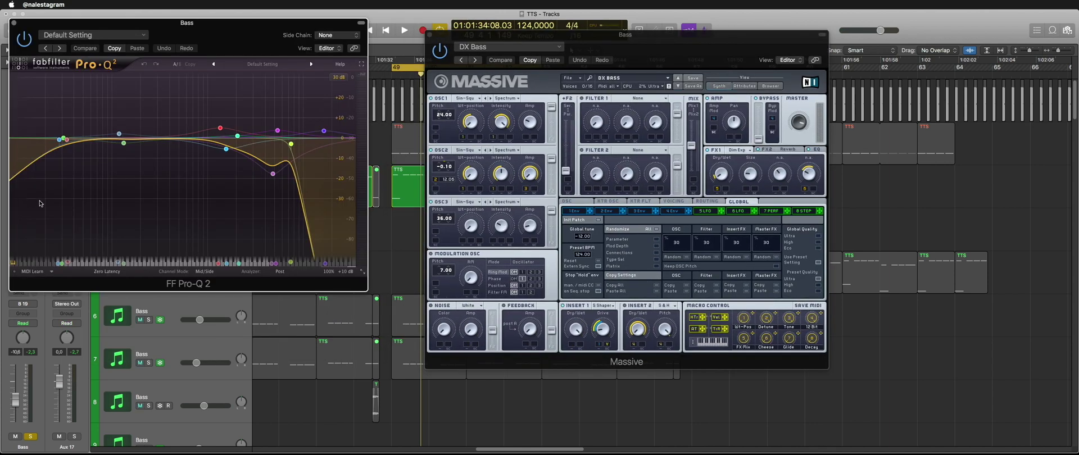
click(13, 23)
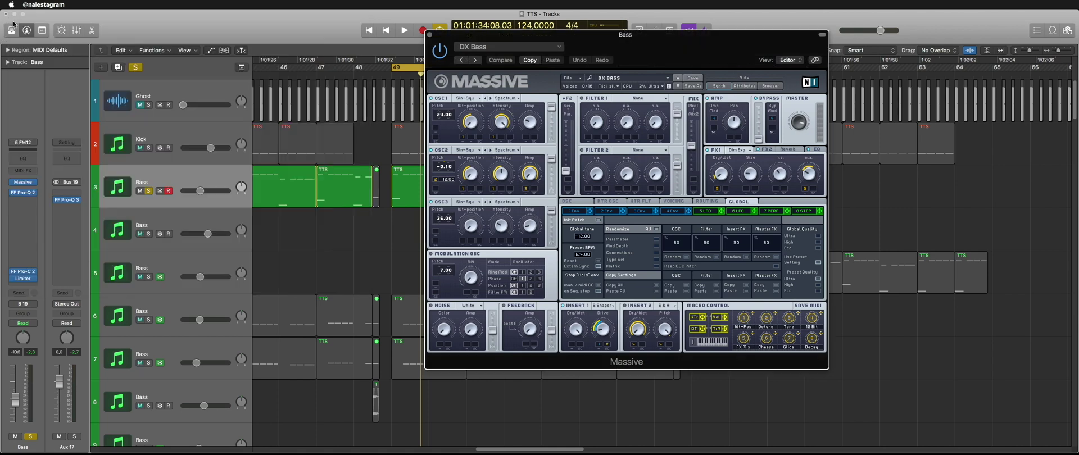
click(23, 276)
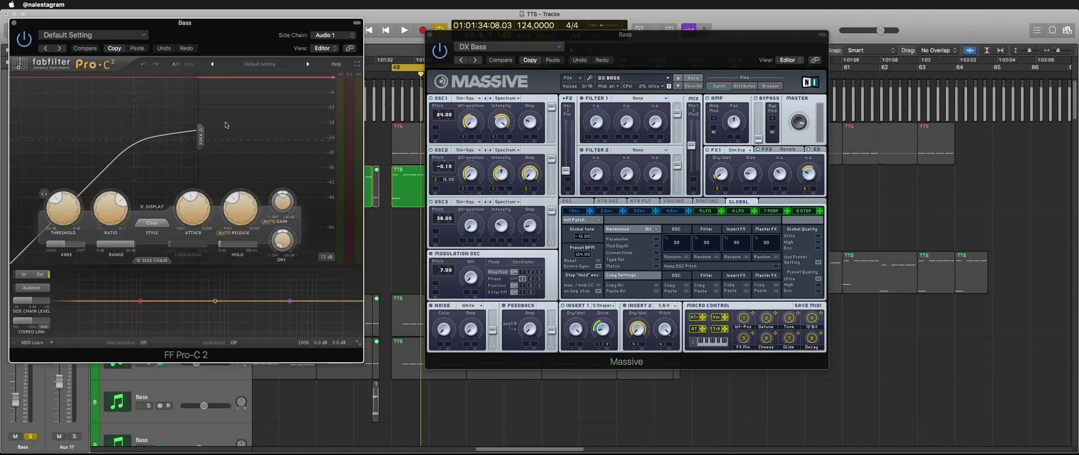
key(space)
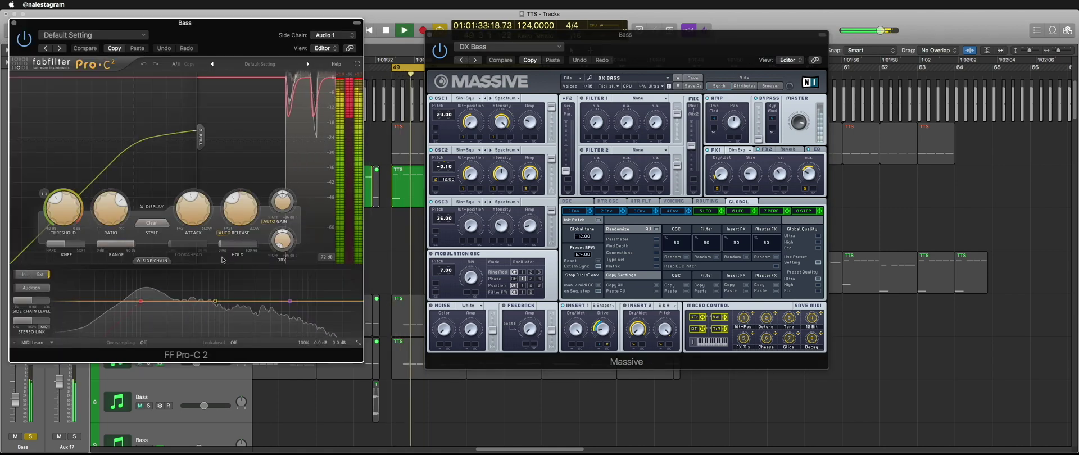
click(15, 26)
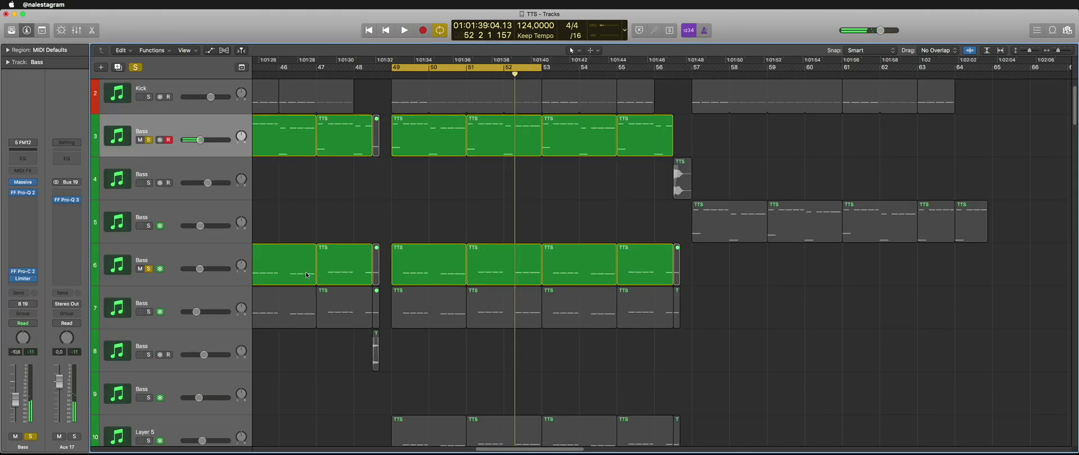
Solo the Bass on track 6 alongside the track 3 Bass and play both layers together
click(174, 259)
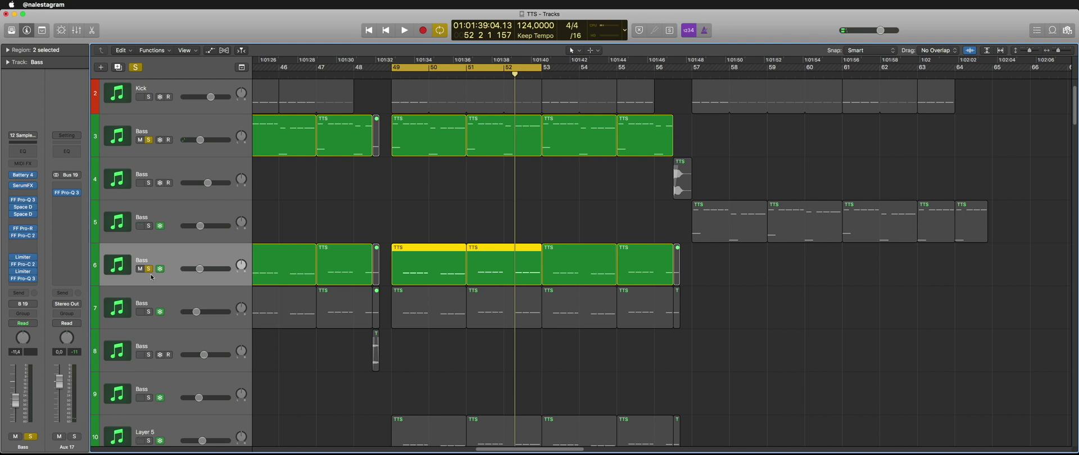
key(space)
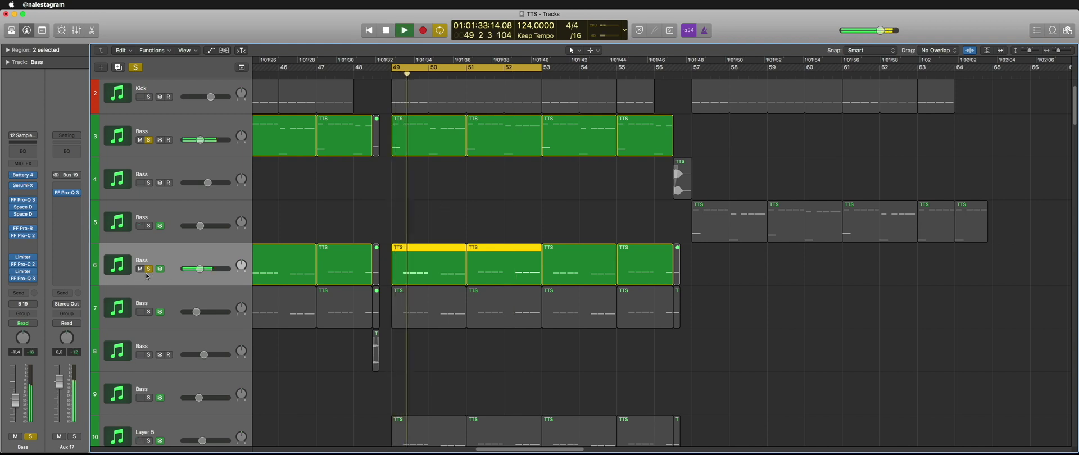
key(space)
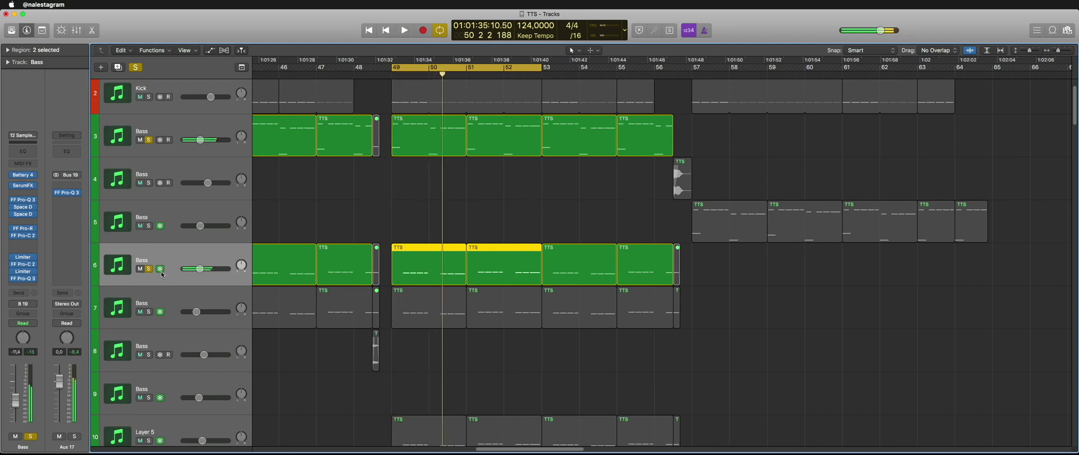
Unfreeze the Bass on track 6, view its Battery 4 instrument, and play the loop with the insert effects bypassed
click(23, 175)
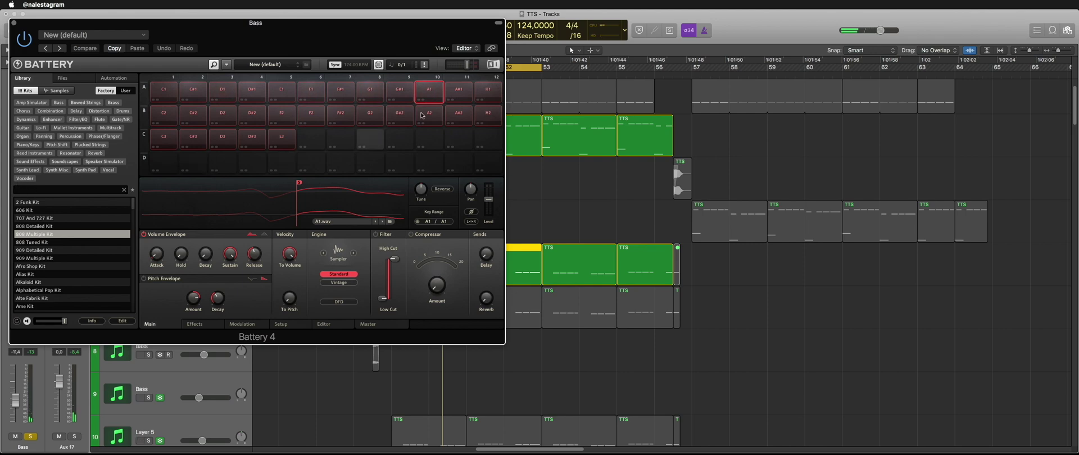
key(super+w)
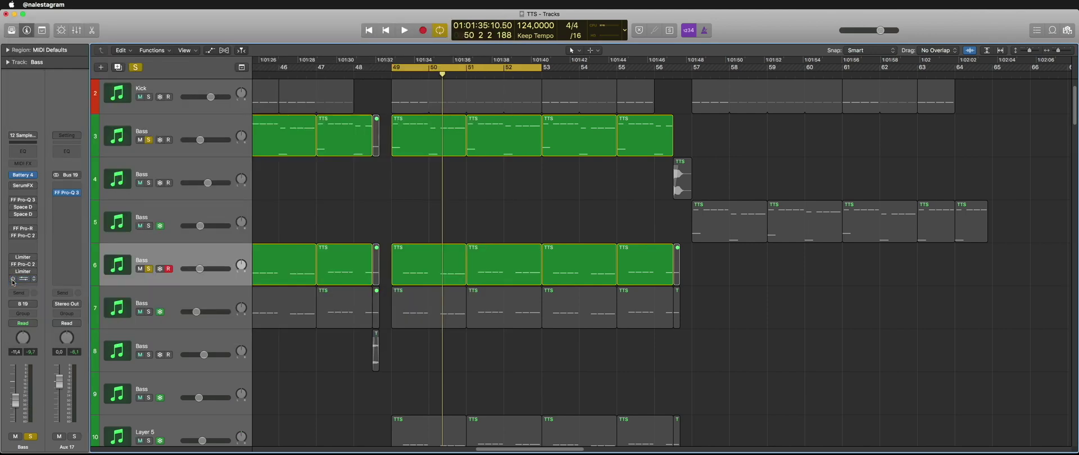
key(space)
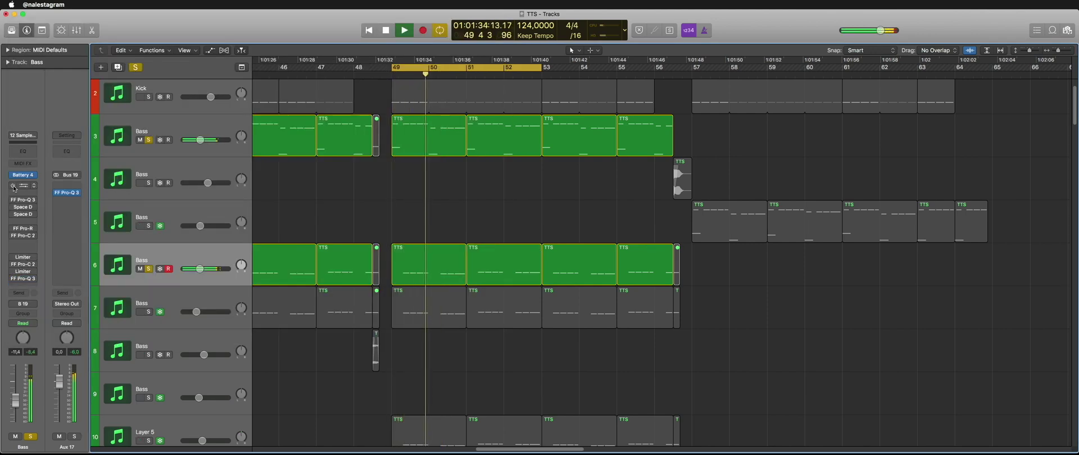
key(space)
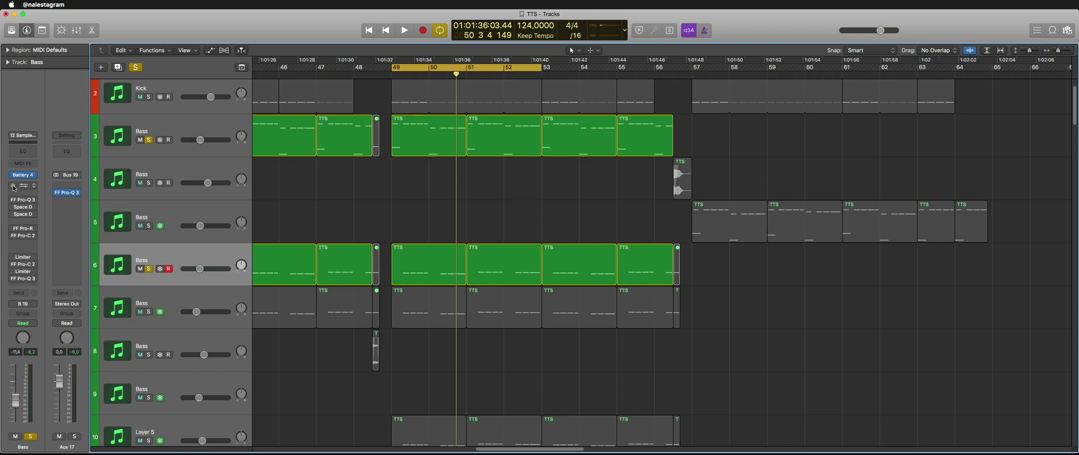
With the effects re-enabled, view the track 6 Bass's two Space Designer reverbs and its FF Pro-R, closing each window
click(23, 207)
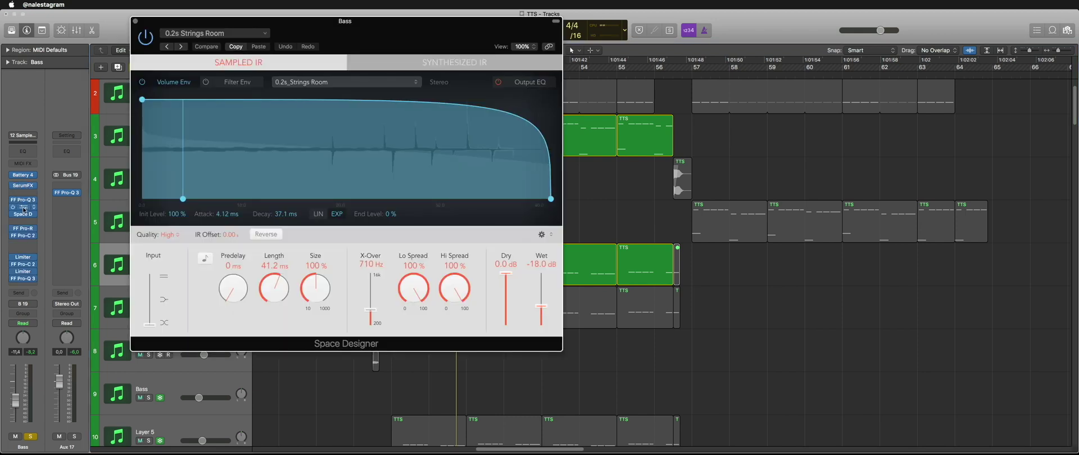
click(22, 214)
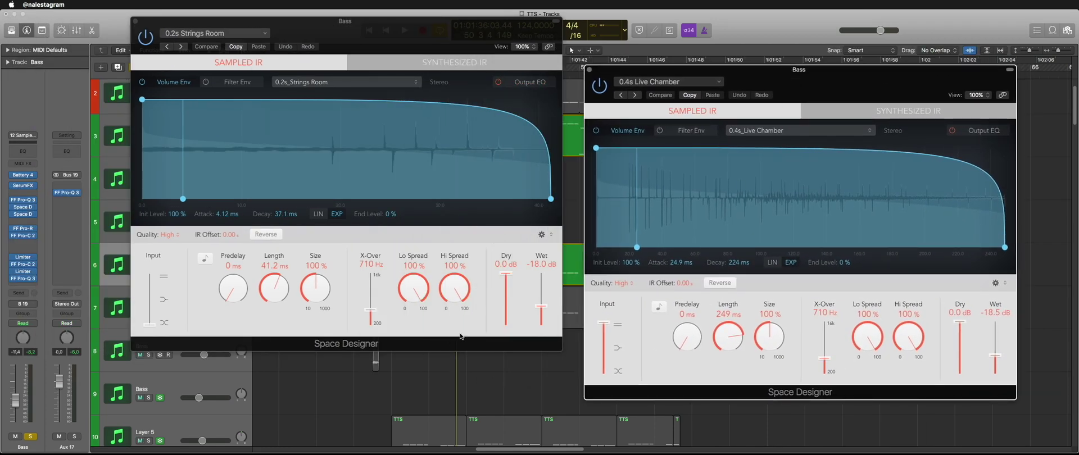
click(135, 21)
click(589, 69)
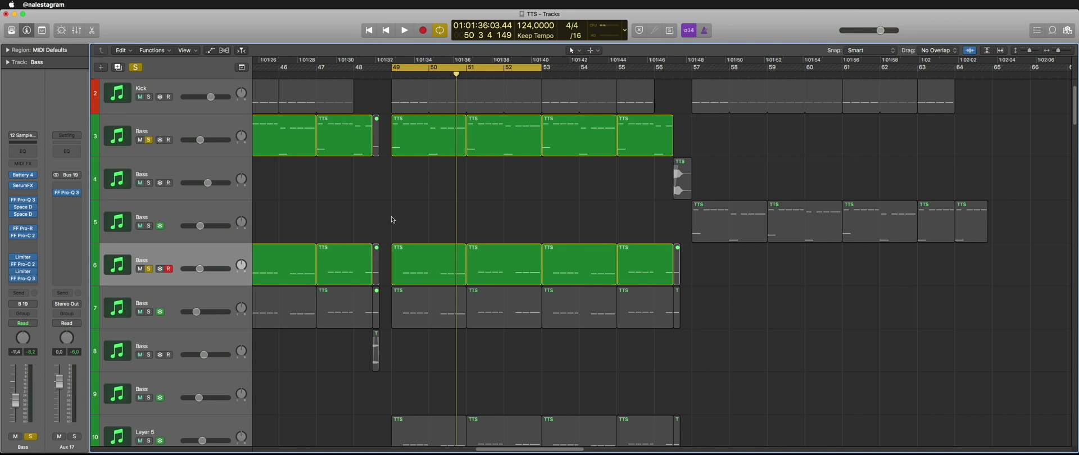
key(v)
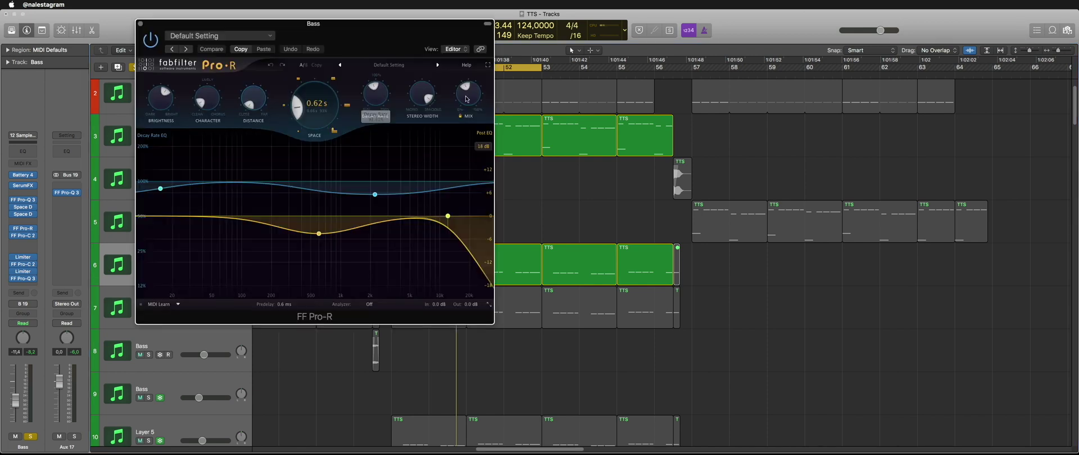
click(141, 25)
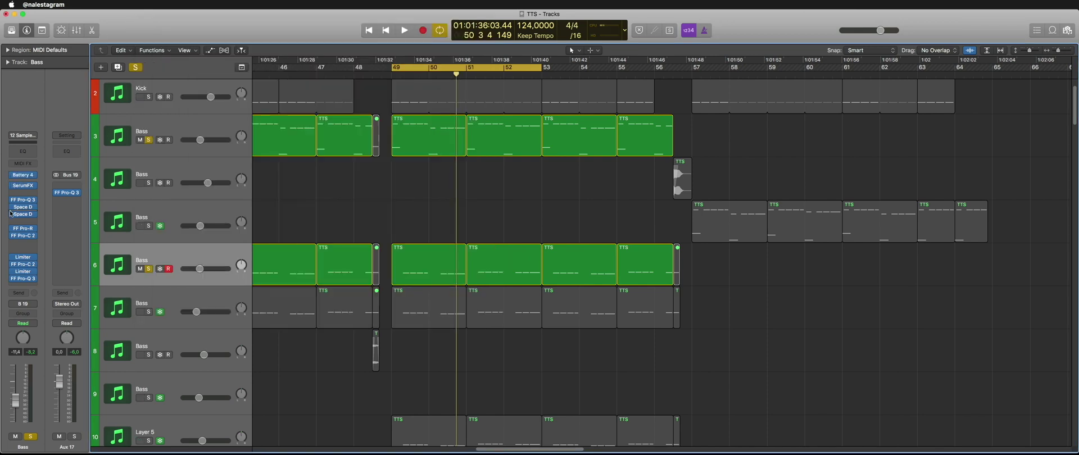
Play the loop with the track 3 and track 6 Bass layers, and add the Bass on track 7 to the solo
key(space)
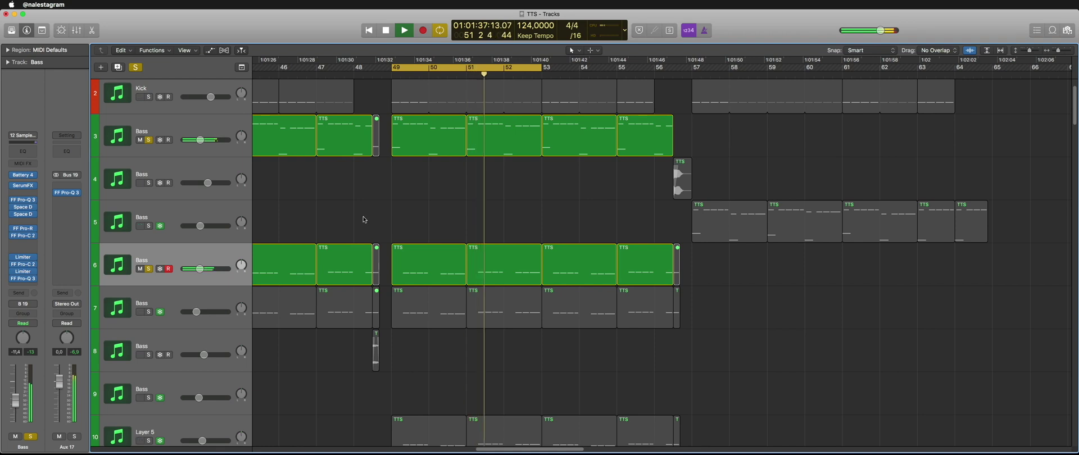
key(space)
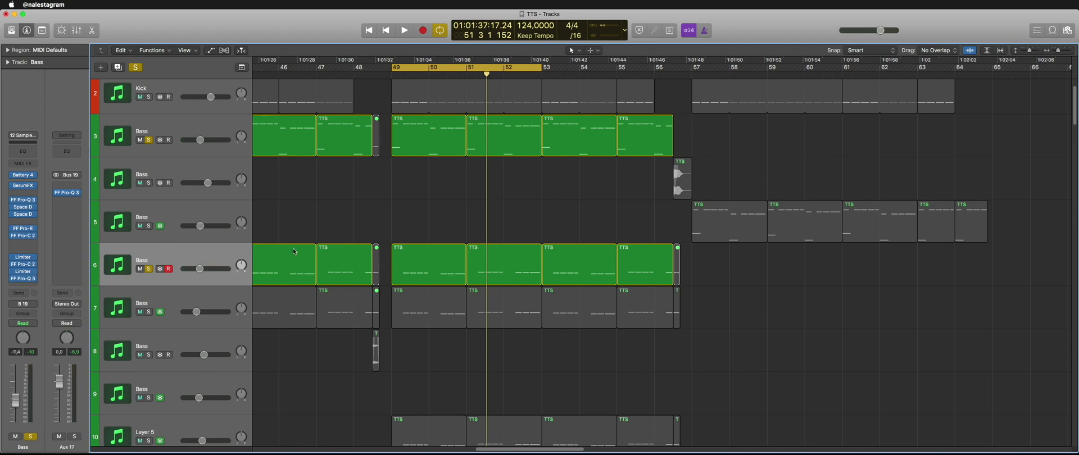
scroll(173, 287, down, 3)
click(148, 237)
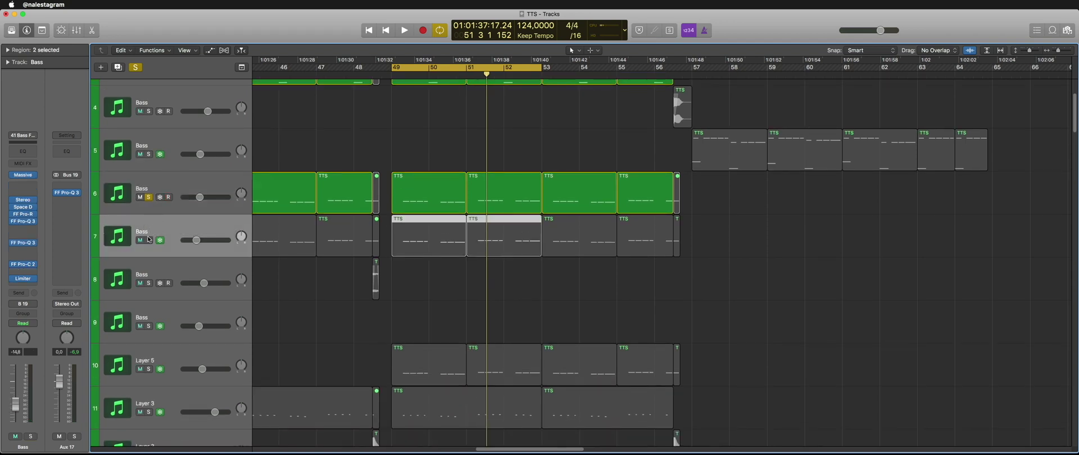
click(149, 242)
scroll(360, 208, up, 3)
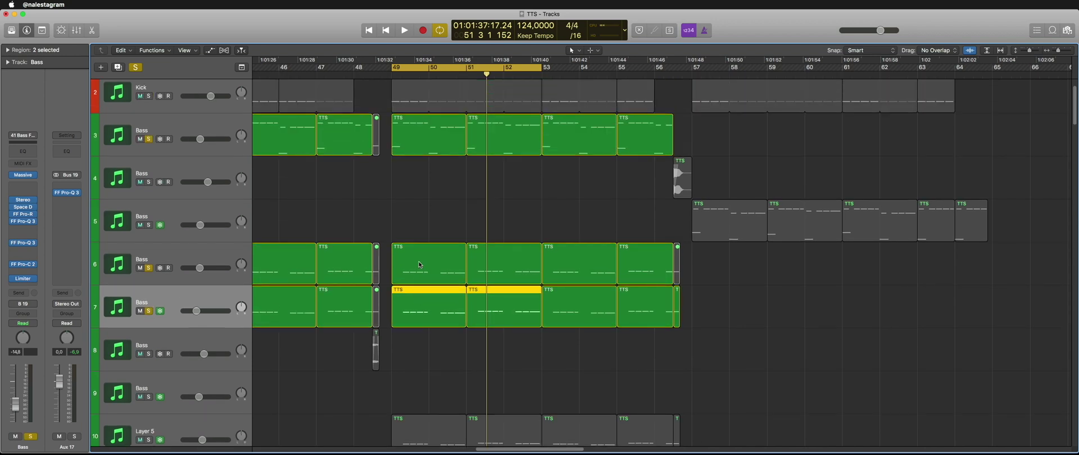
click(360, 208)
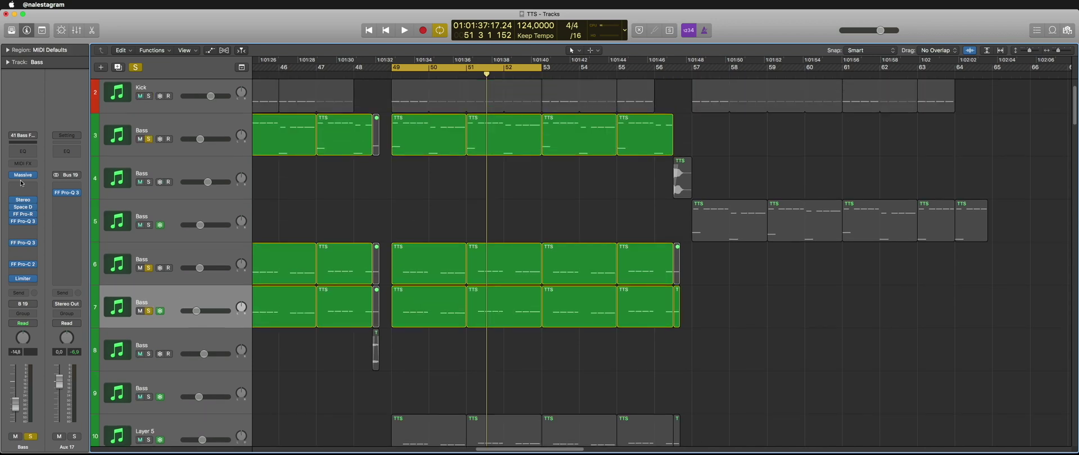
Unfreeze the Bass on track 7 and keep that track selected
click(166, 298)
scroll(166, 298, down, 1)
key(Up)
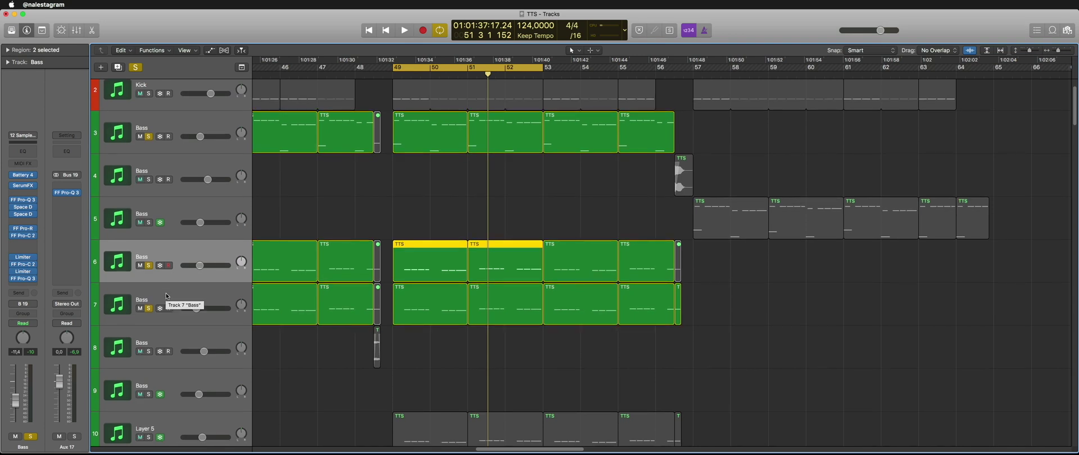
scroll(167, 297, left, 1)
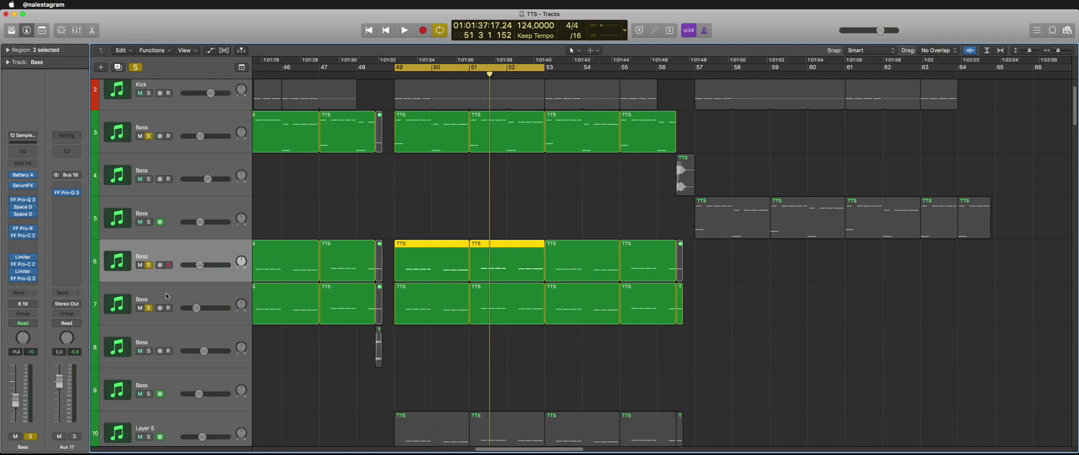
click(165, 295)
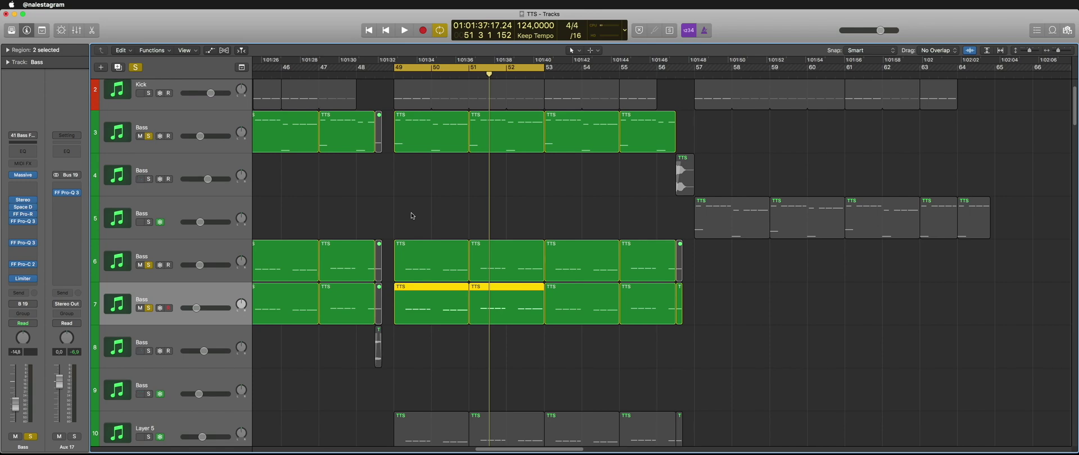
View the track 7 Bass's Massive instrument and play the loop with only that track soloed
mouse_move(25, 179)
drag(309, 31, 858, 88)
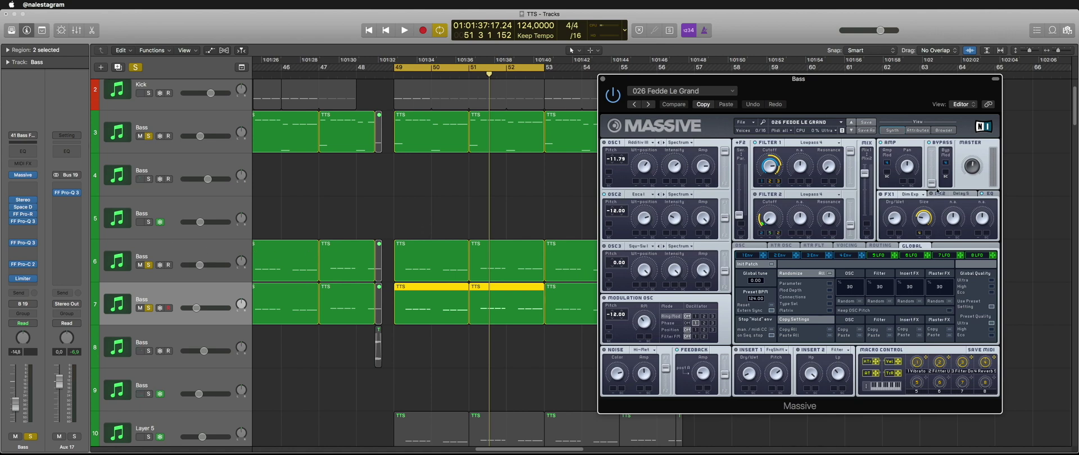
click(139, 318)
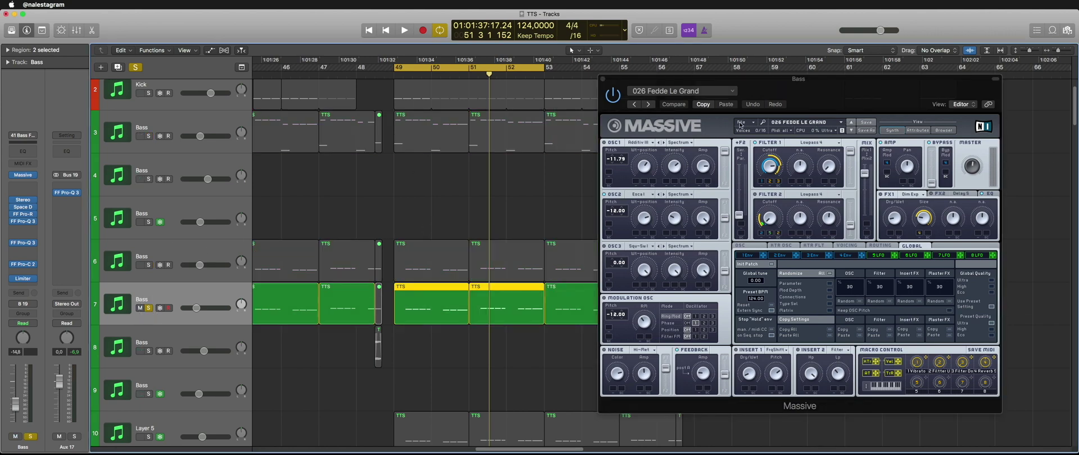
key(space)
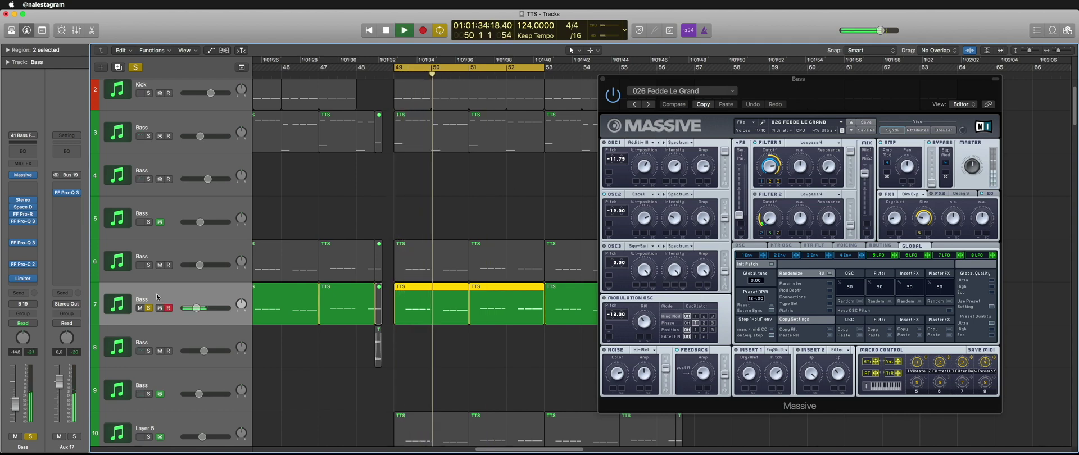
key(space)
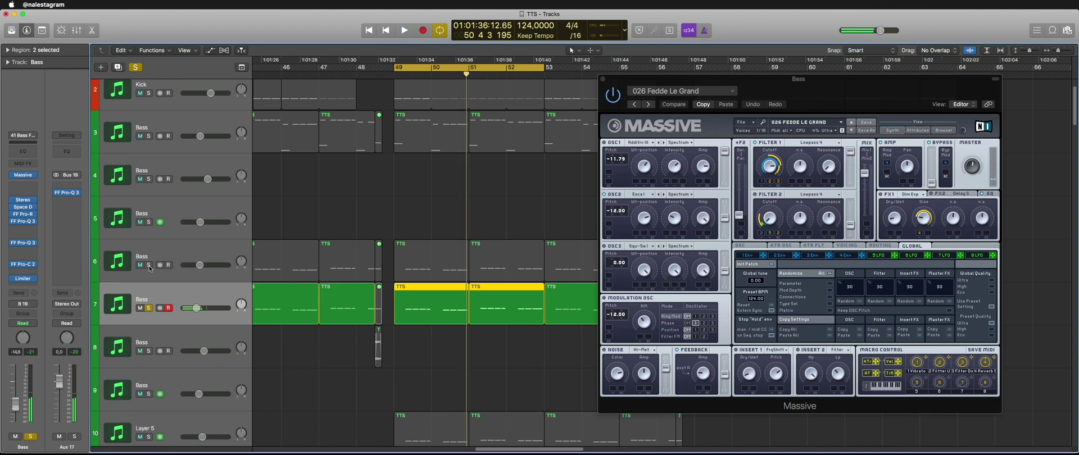
Solo the Bass on tracks 6 and 3 alongside track 7 and play the three layers together
click(149, 265)
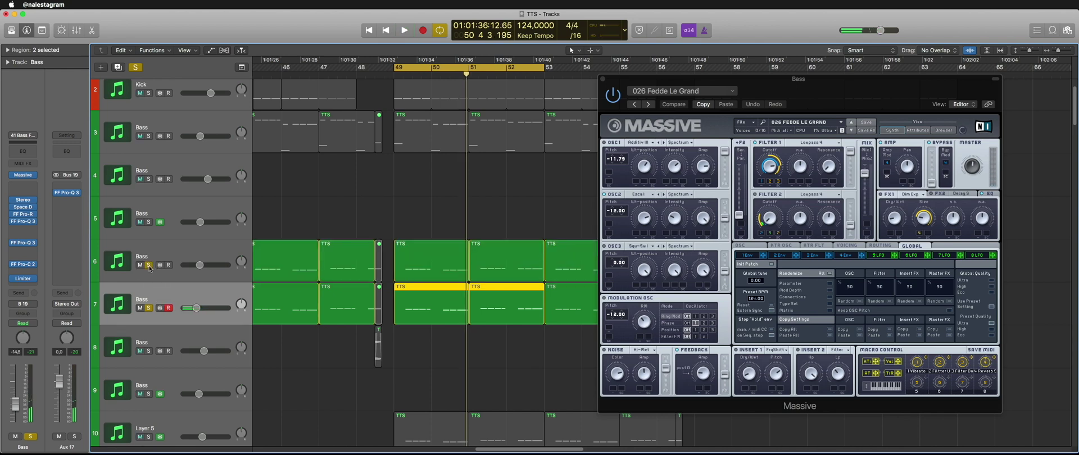
click(148, 136)
click(325, 166)
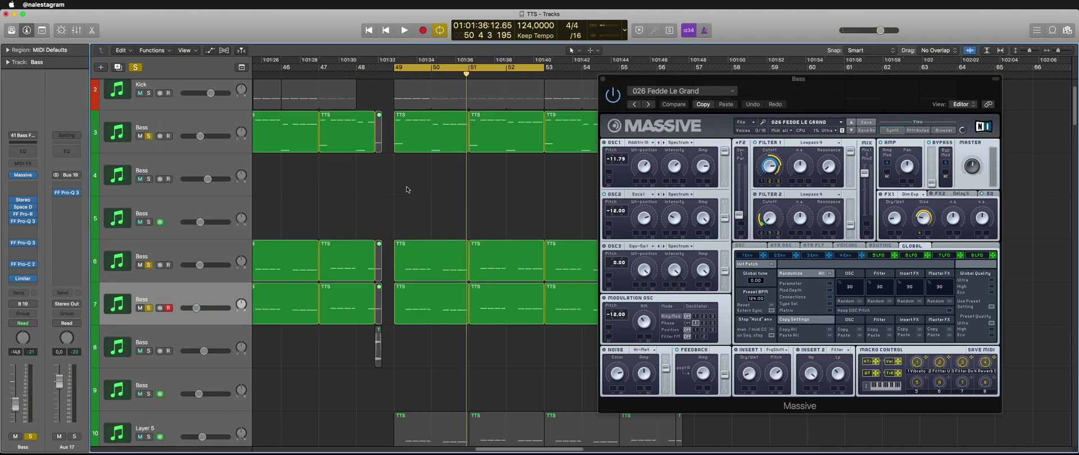
key(space)
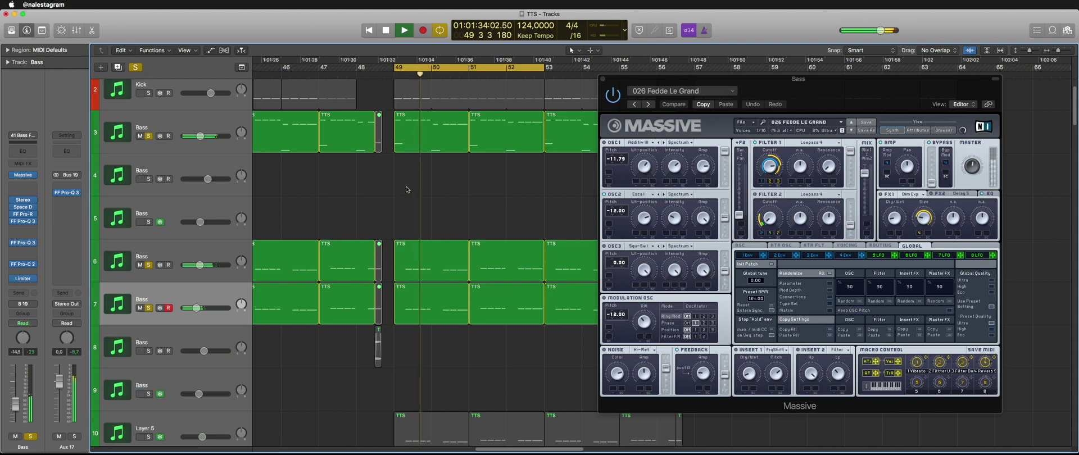
key(space)
Add the Kick on track 2 to the solo and play the loop with all three Bass layers
scroll(337, 242, down, 5)
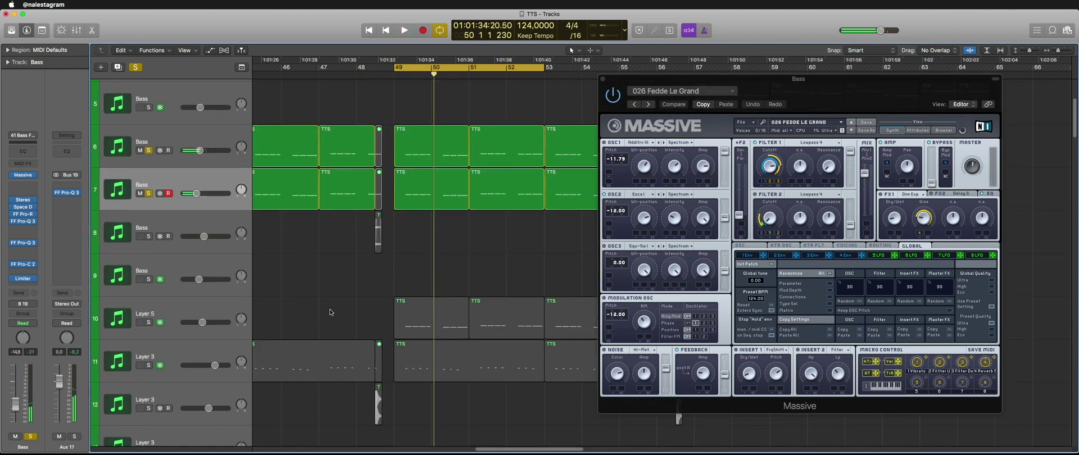
scroll(172, 248, up, 6)
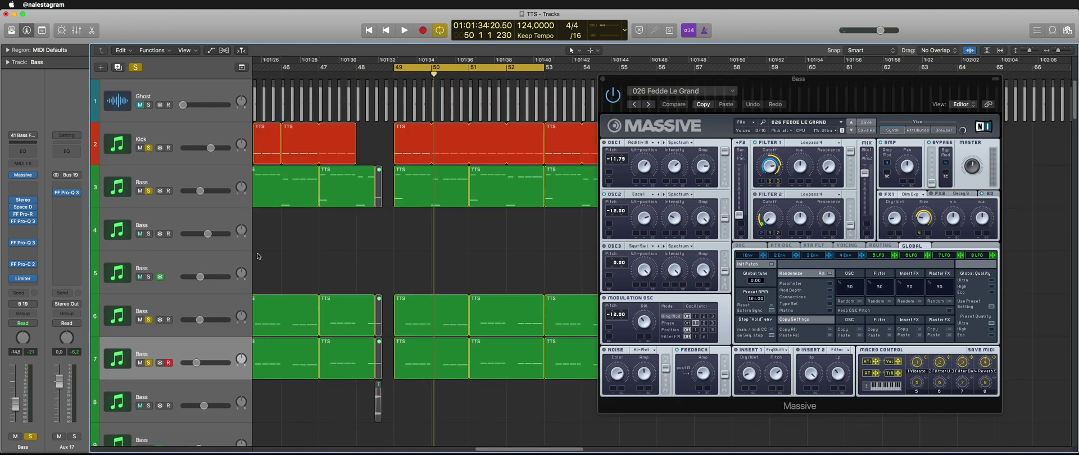
scroll(337, 258, down, 3)
scroll(337, 259, down, 3)
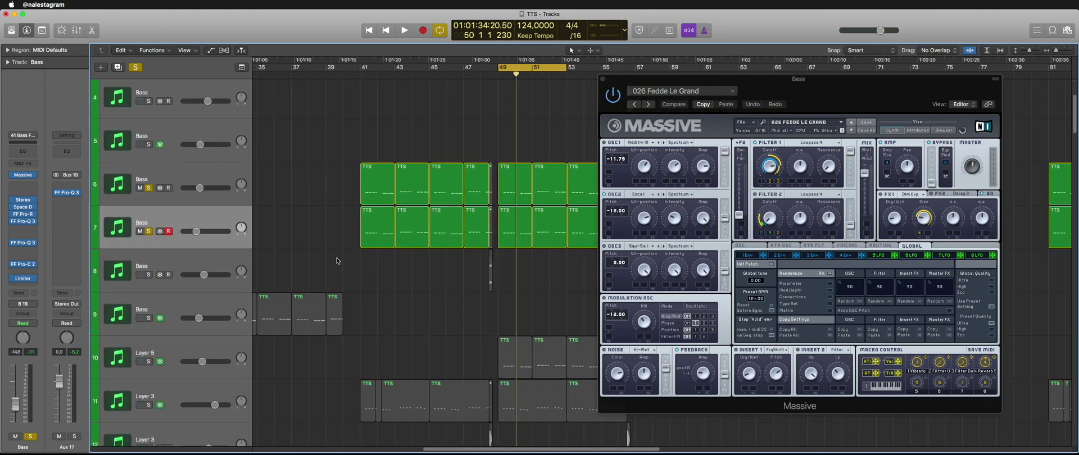
scroll(335, 268, up, 2)
key(space)
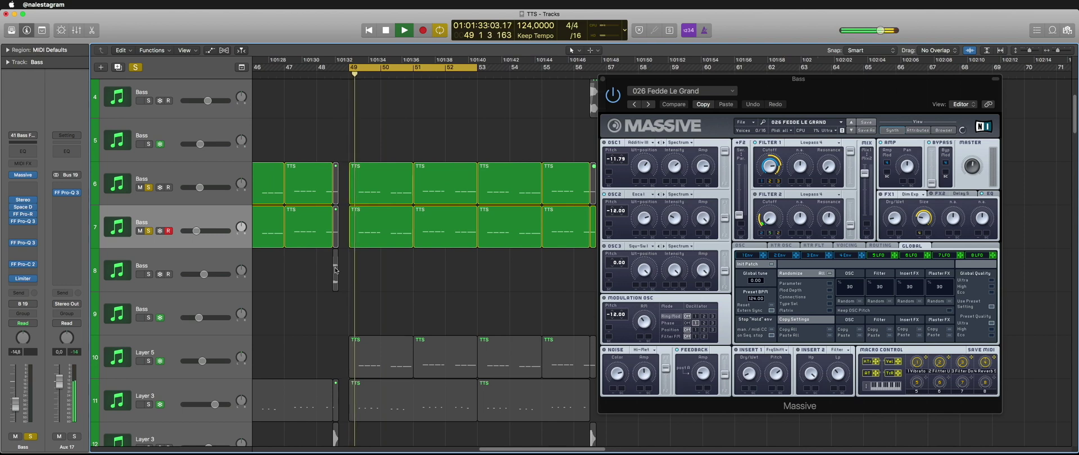
scroll(560, 147, up, 3)
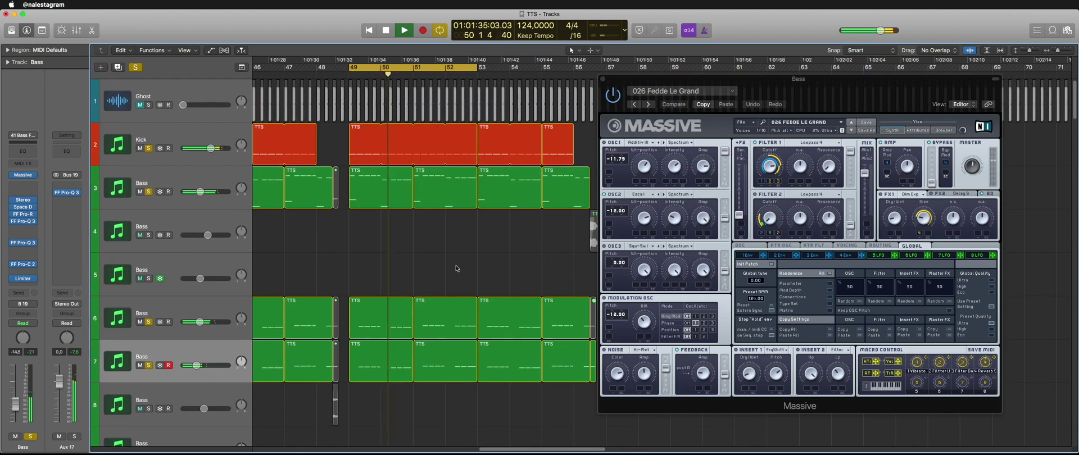
scroll(457, 269, down, 5)
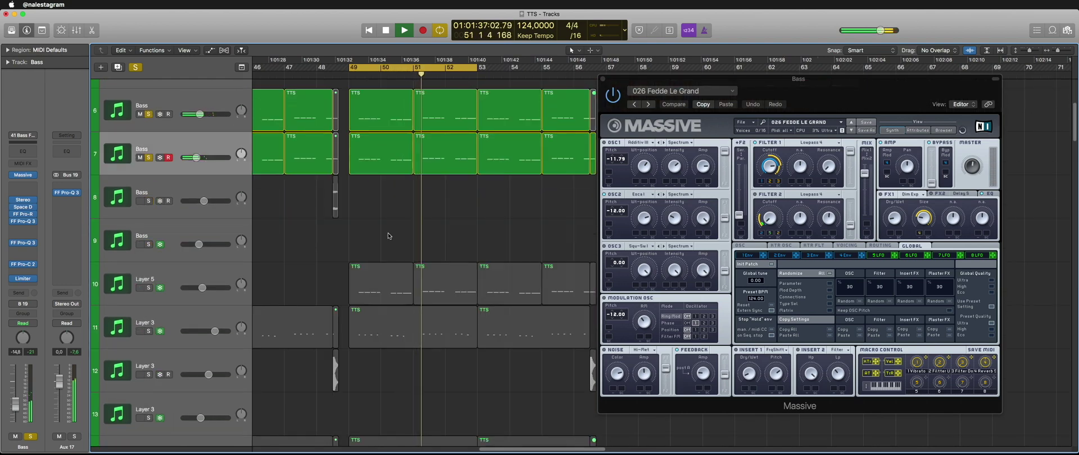
key(space)
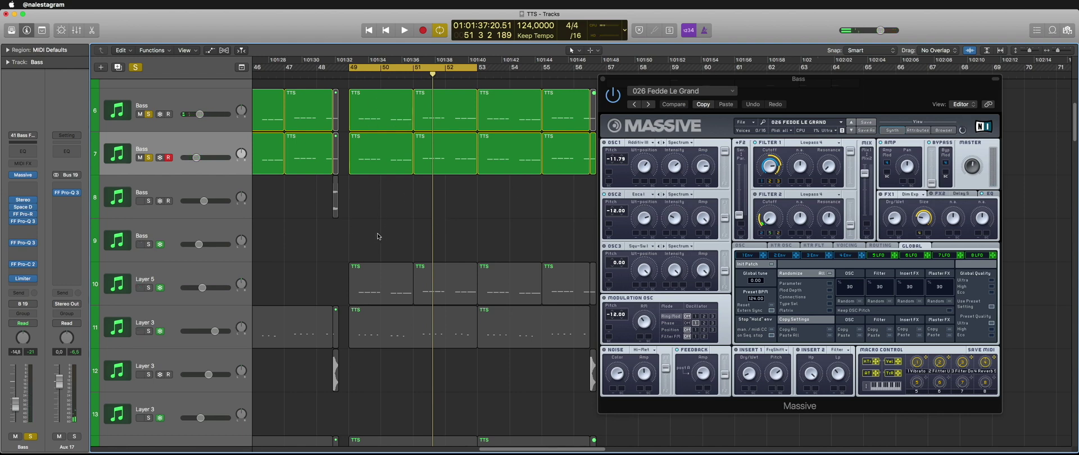
Solo and unfreeze Layer 5 on track 10 and play the loop with it
click(147, 273)
click(148, 287)
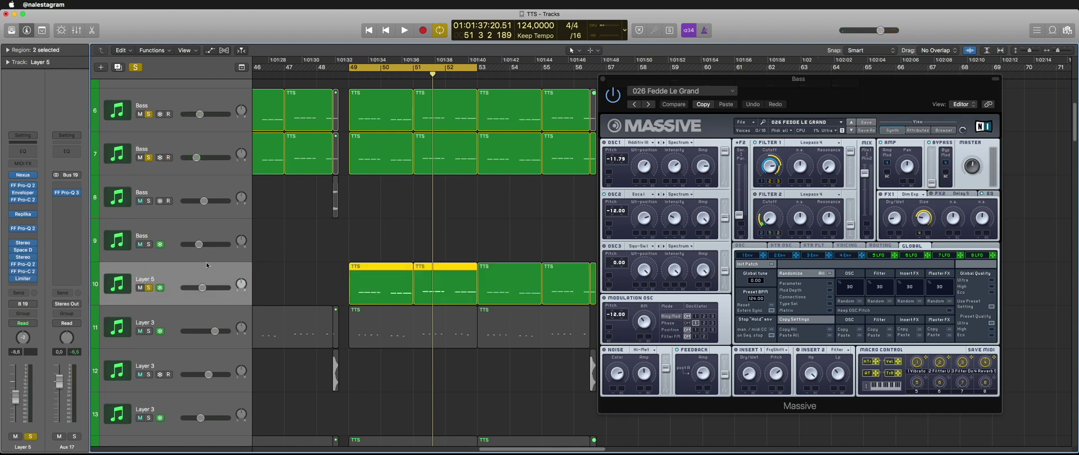
scroll(380, 201, down, 3)
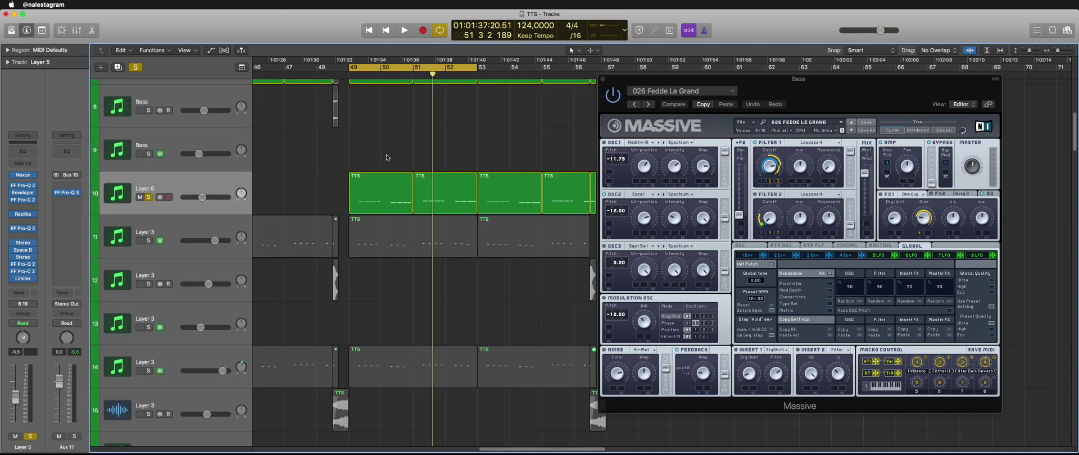
key(space)
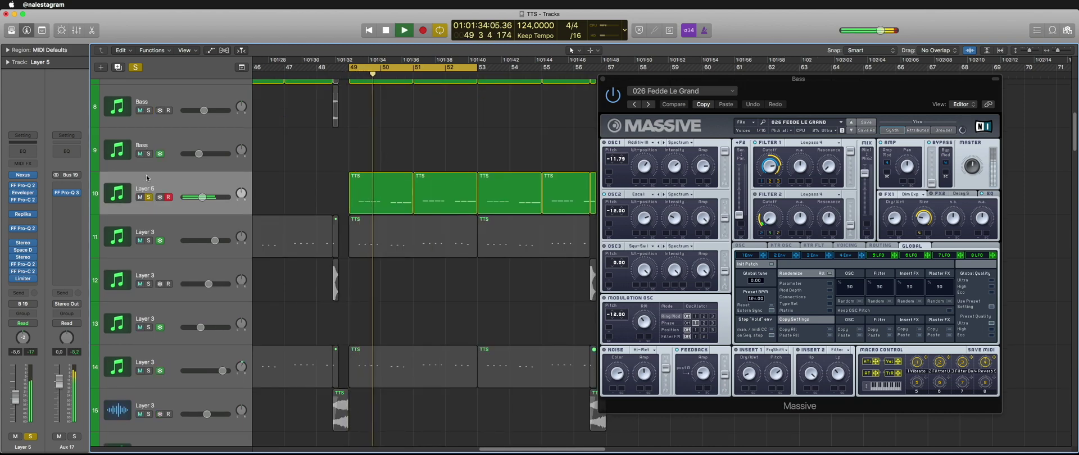
View Layer 5's Nexus instrument, finding the [EDM3] Tropical Love preset in the Christmas 2015 folder and checking its layers
click(23, 175)
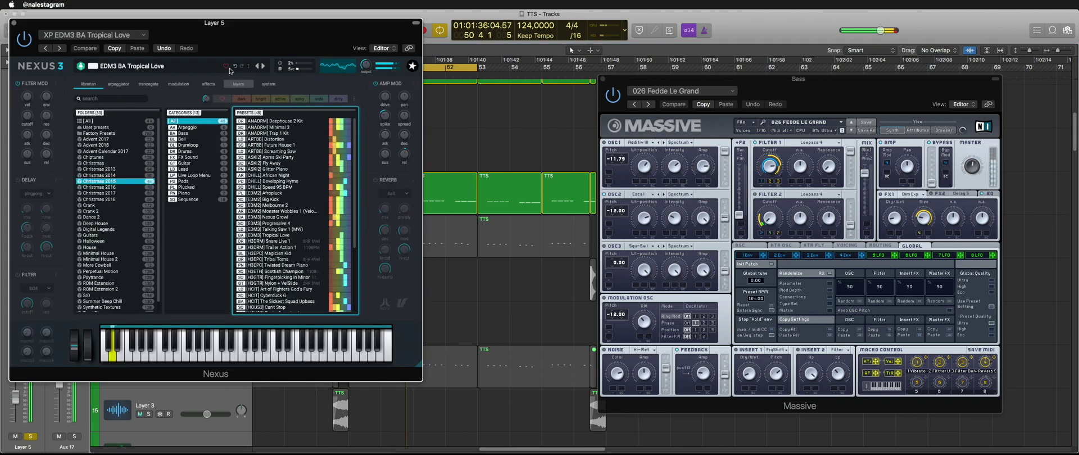
drag(214, 47, 735, 71)
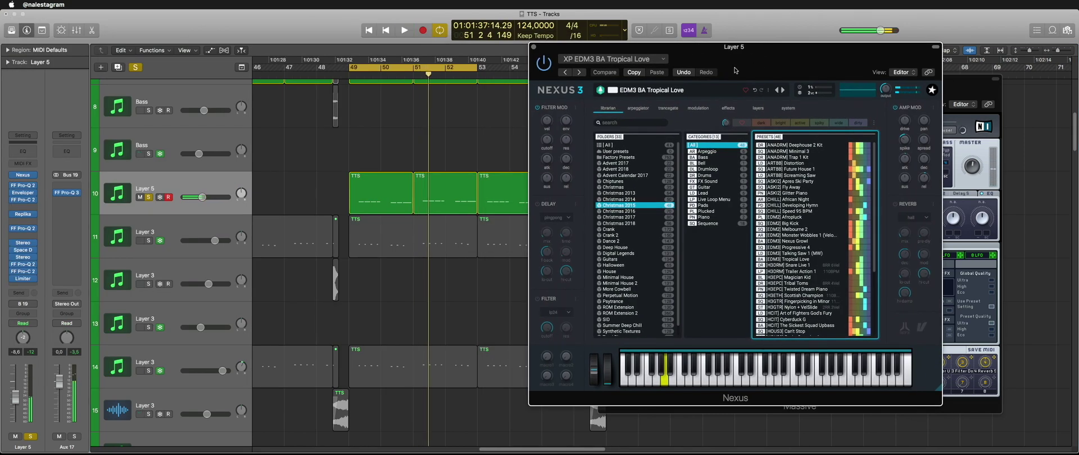
scroll(817, 222, down, 5)
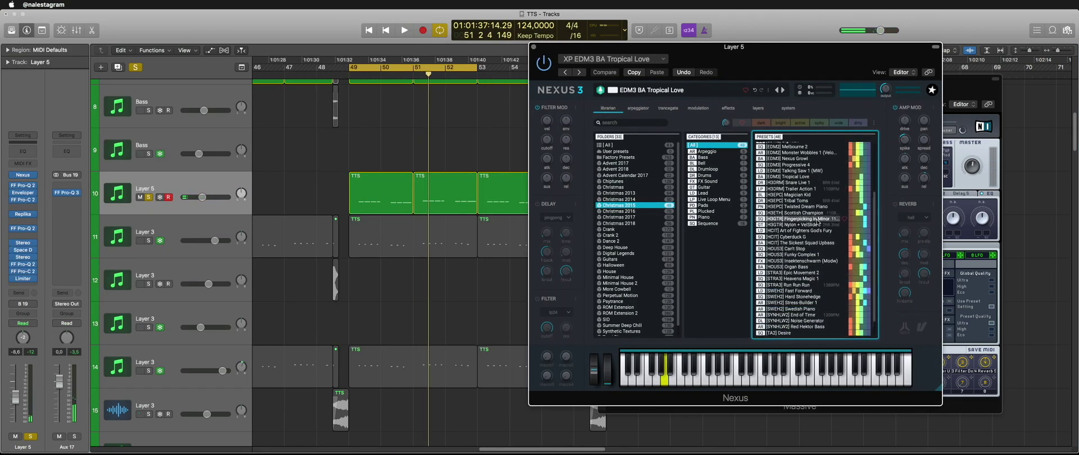
scroll(817, 223, up, 5)
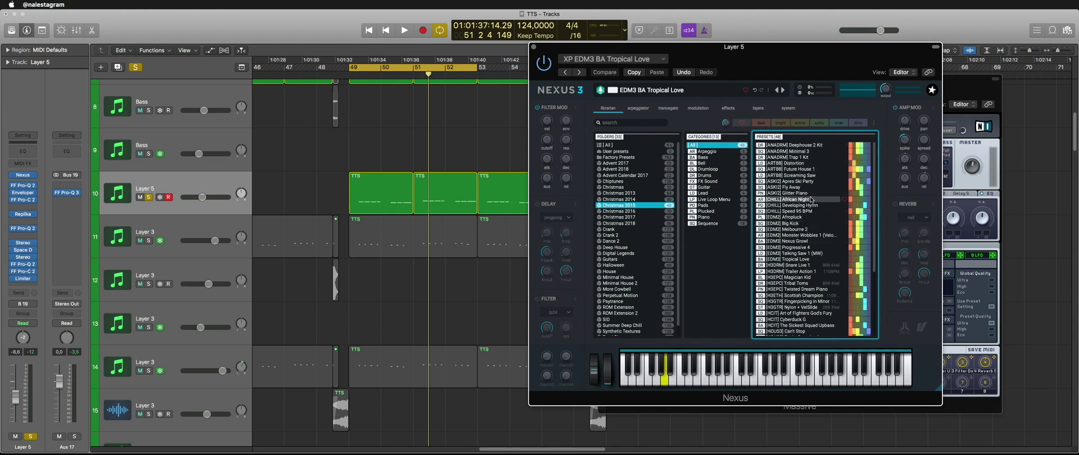
click(805, 261)
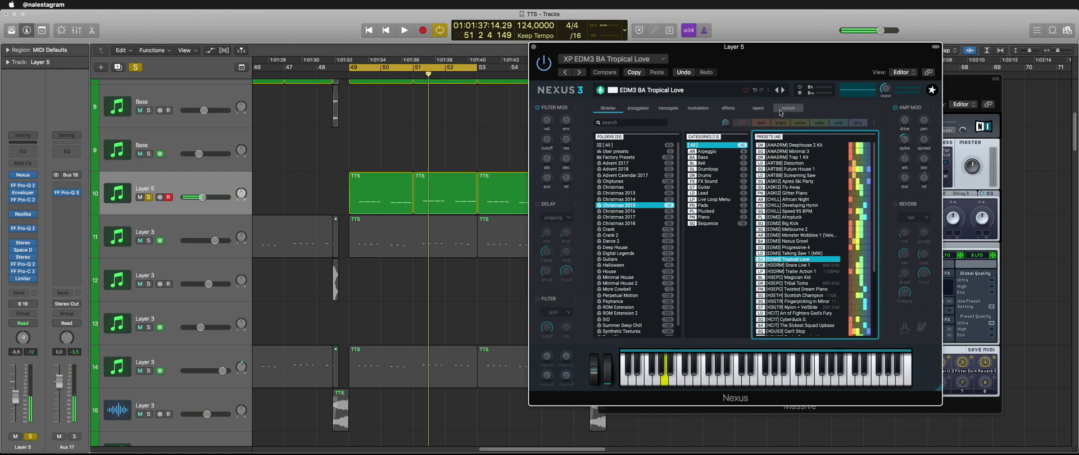
click(758, 107)
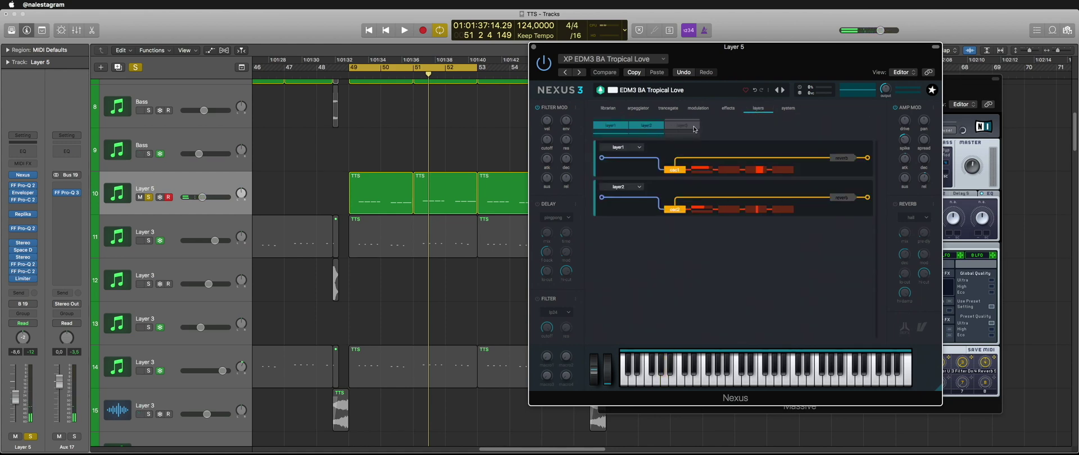
click(608, 108)
View Layer 5's first FF Pro-Q 2, close it, and bring up its Replika delay clear of the channel strip
click(23, 185)
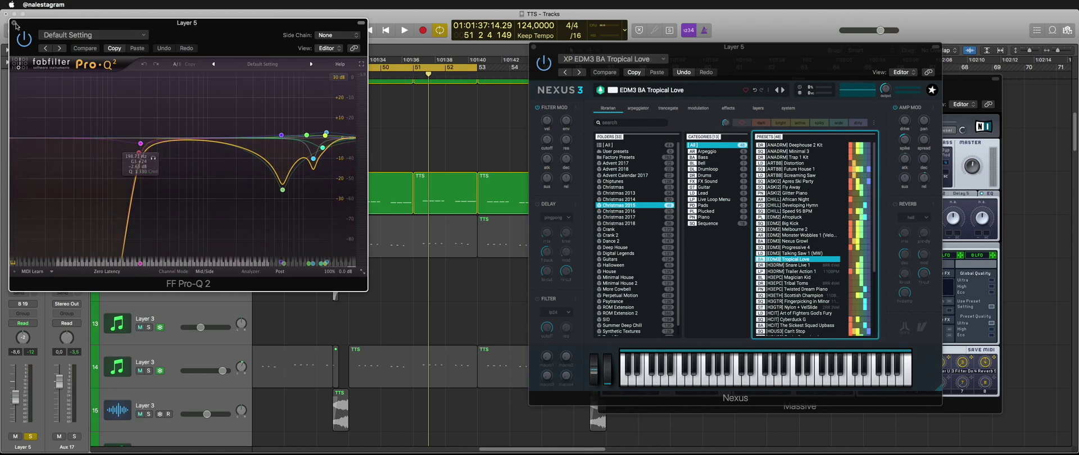
click(14, 25)
click(14, 24)
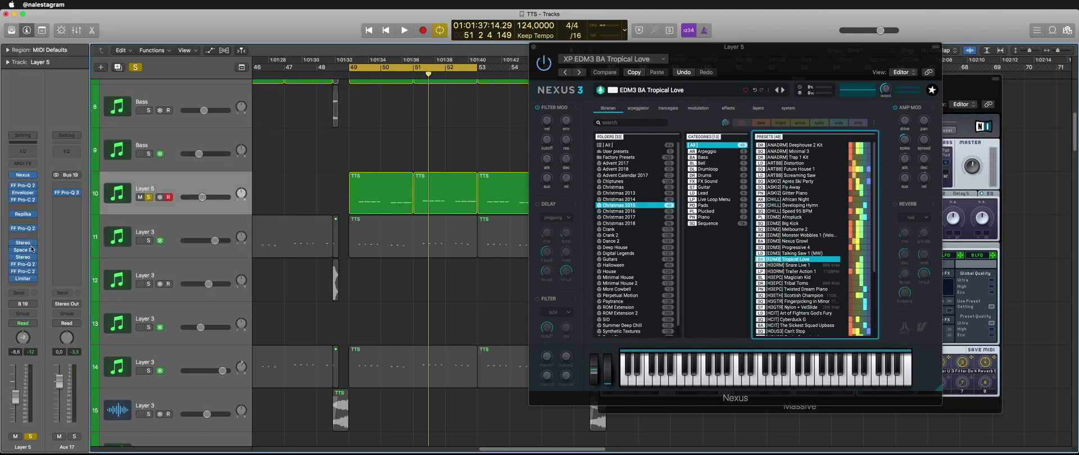
click(24, 215)
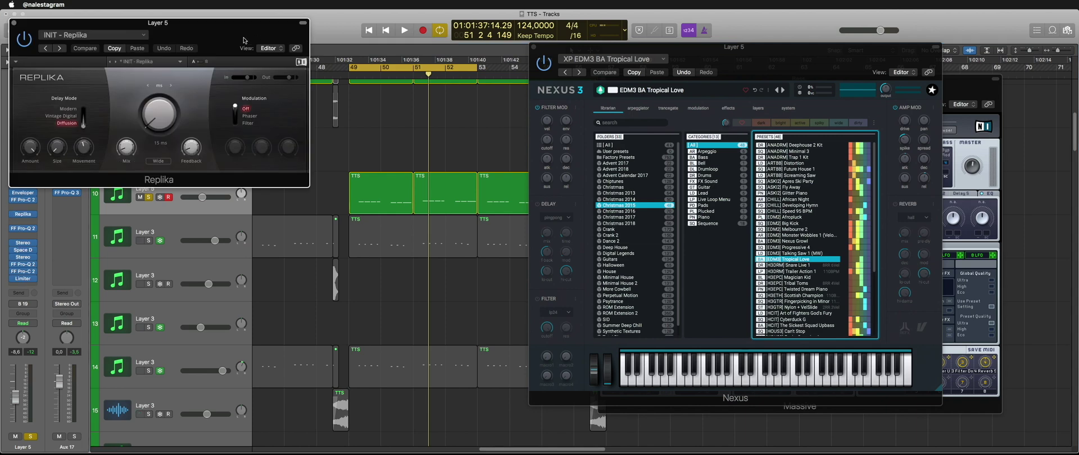
drag(202, 36, 550, 126)
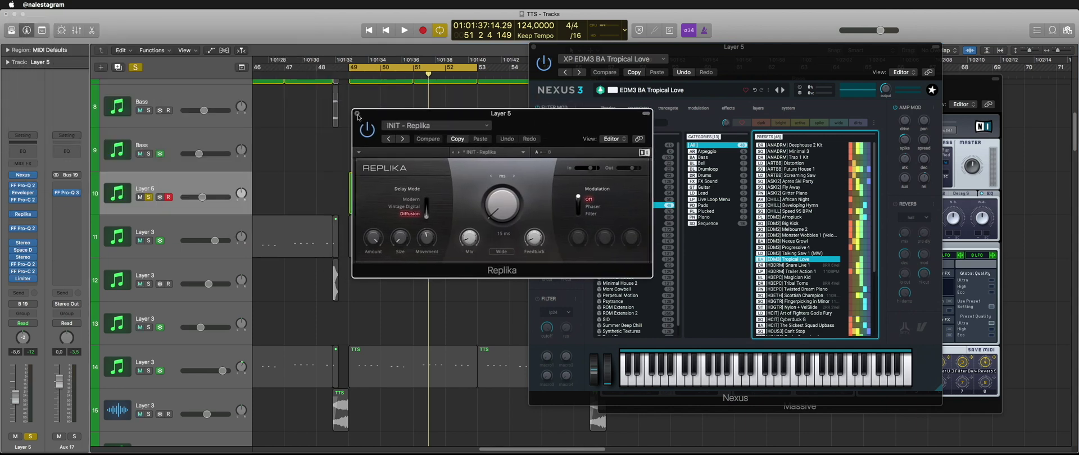
Close Layer 5's Replika, view its Space Designer reverb in the Recording Room setting, and close it
click(357, 114)
click(23, 251)
drag(234, 37, 458, 46)
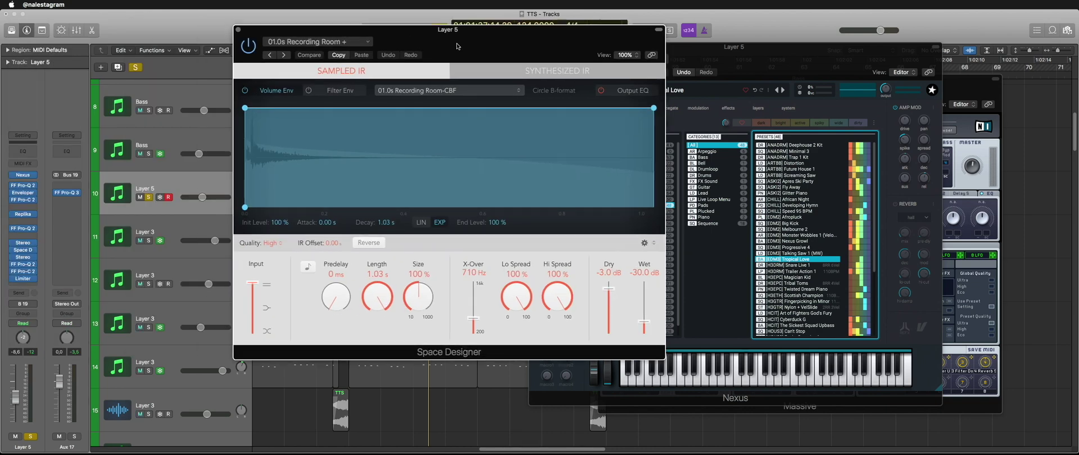
click(238, 31)
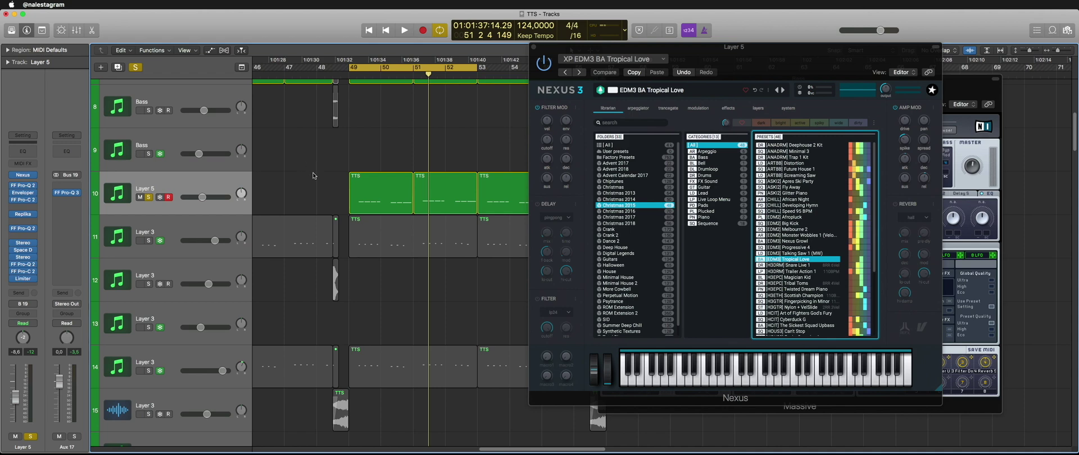
scroll(313, 176, up, 5)
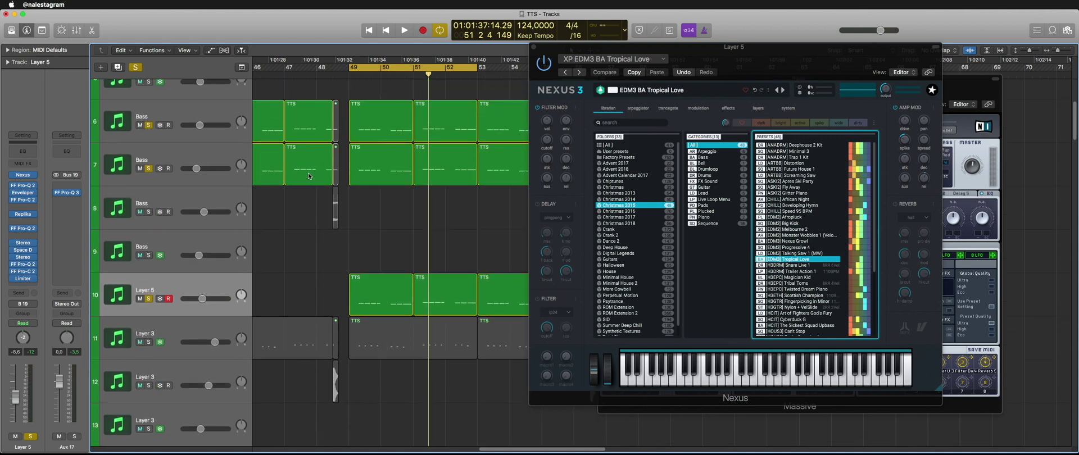
View the high-frequency cut in Layer 5's later FF Pro-Q 2, closing that EQ and the Nexus instrument
click(26, 263)
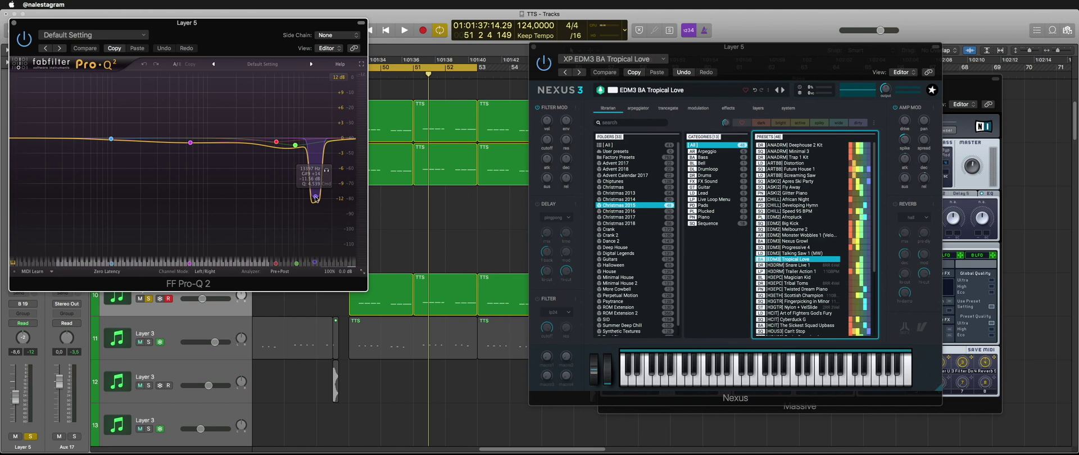
drag(50, 43, 184, 52)
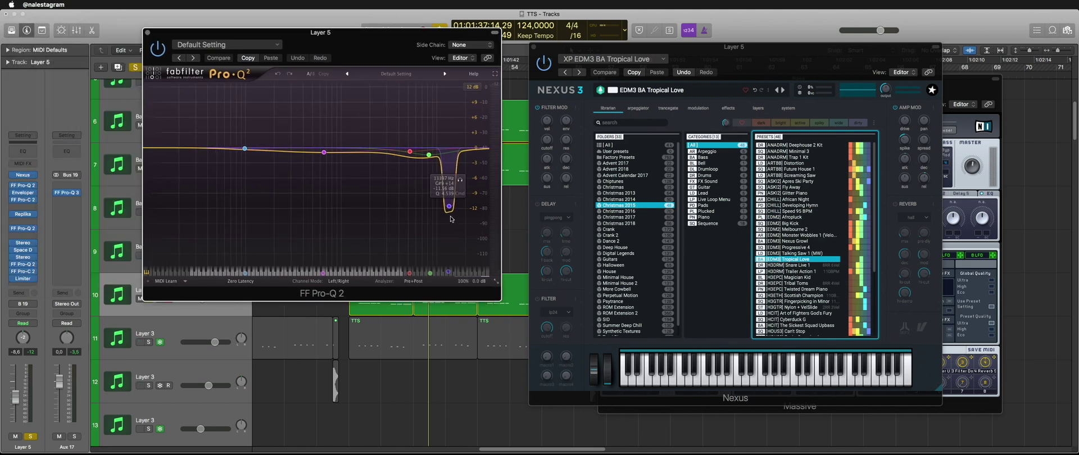
click(148, 33)
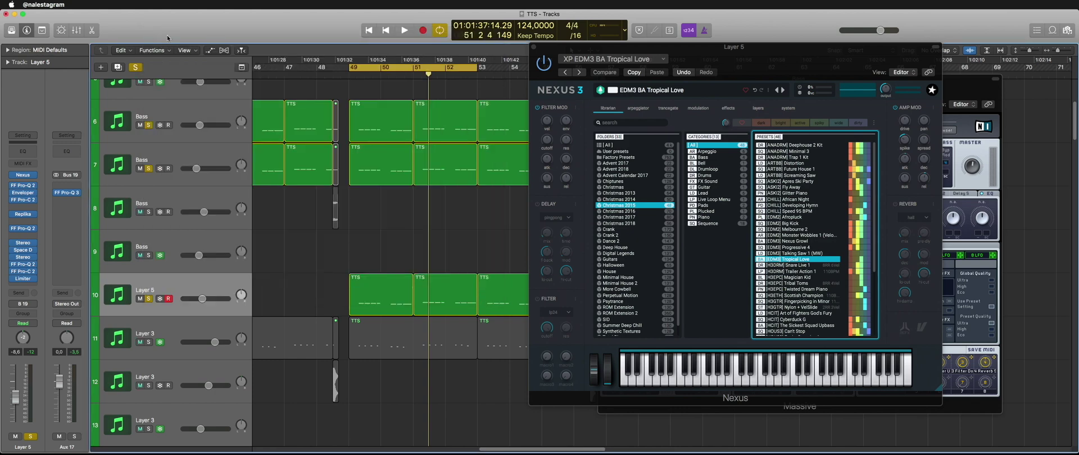
click(534, 47)
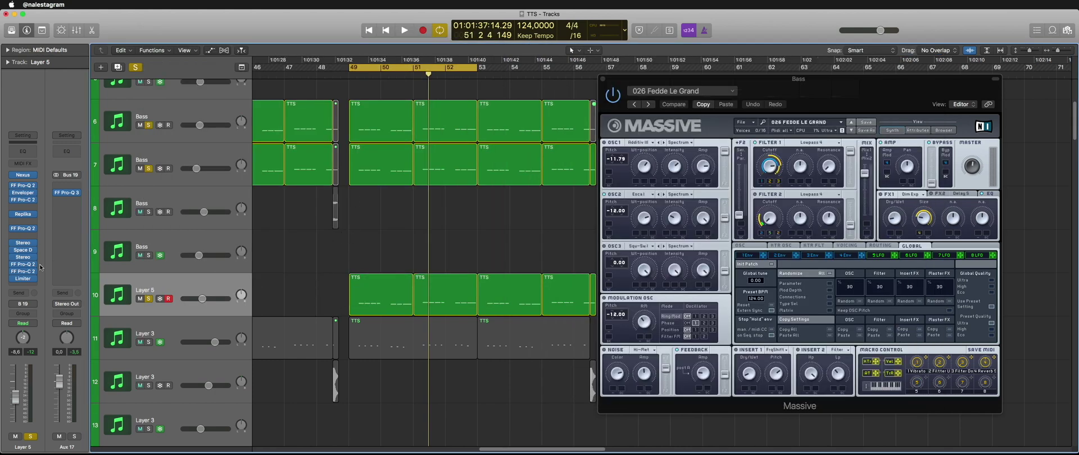
Play the loop with and without Layer 5 among the soloed tracks, then with Layer 5 soloed alone
scroll(344, 257, up, 3)
key(space)
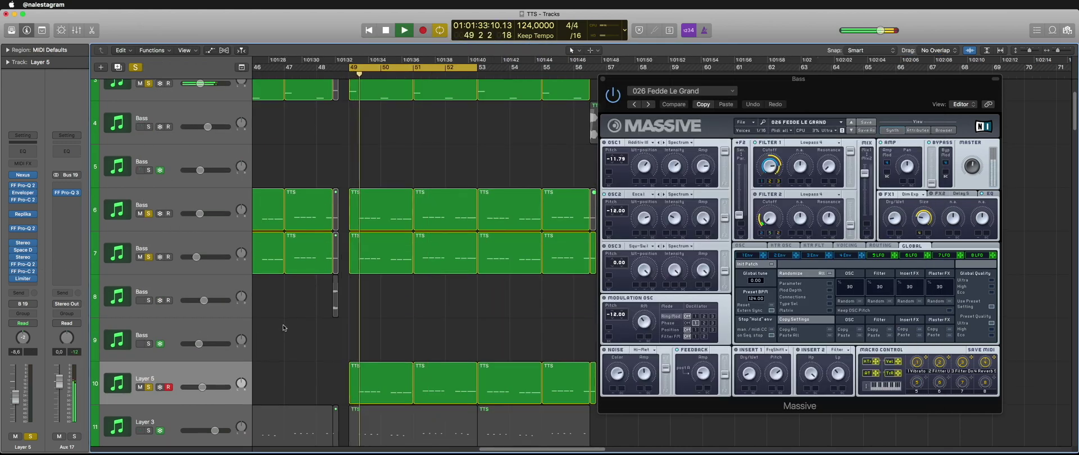
key(ctrl+s)
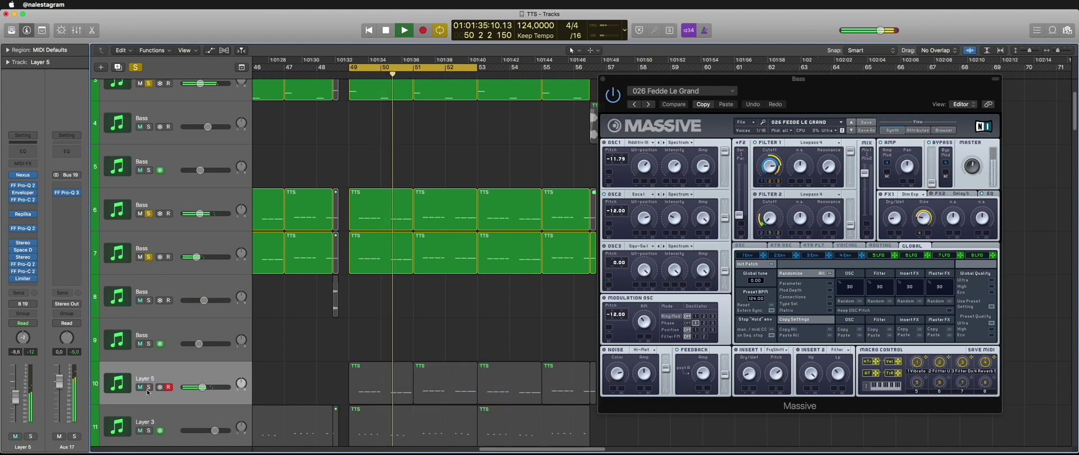
scroll(304, 315, down, 2)
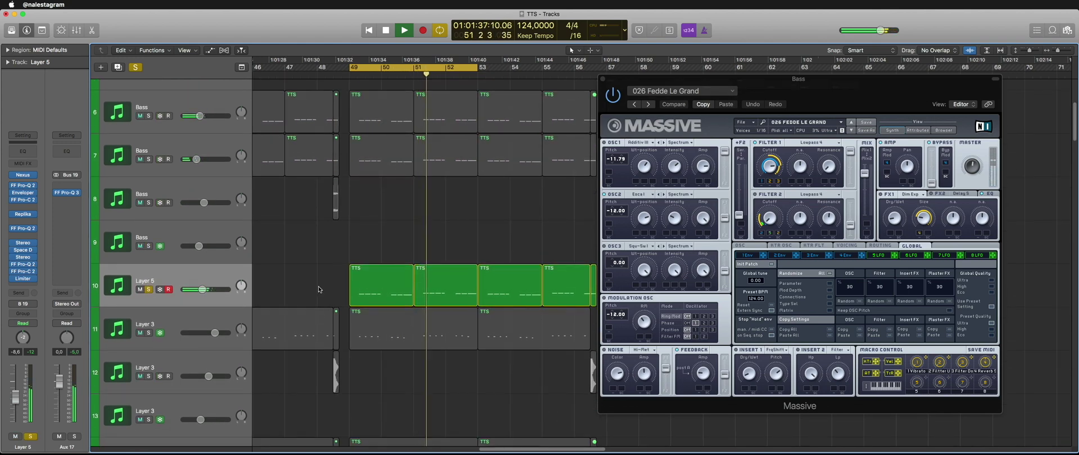
scroll(318, 289, down, 1)
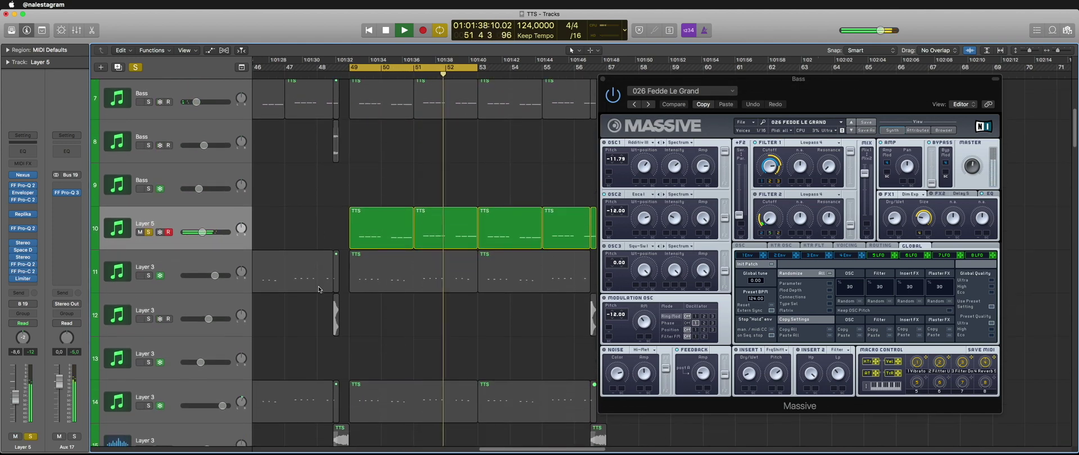
key(space)
Solo and unfreeze Layer 3 on track 11 and play the loop with it alone
click(149, 275)
click(160, 272)
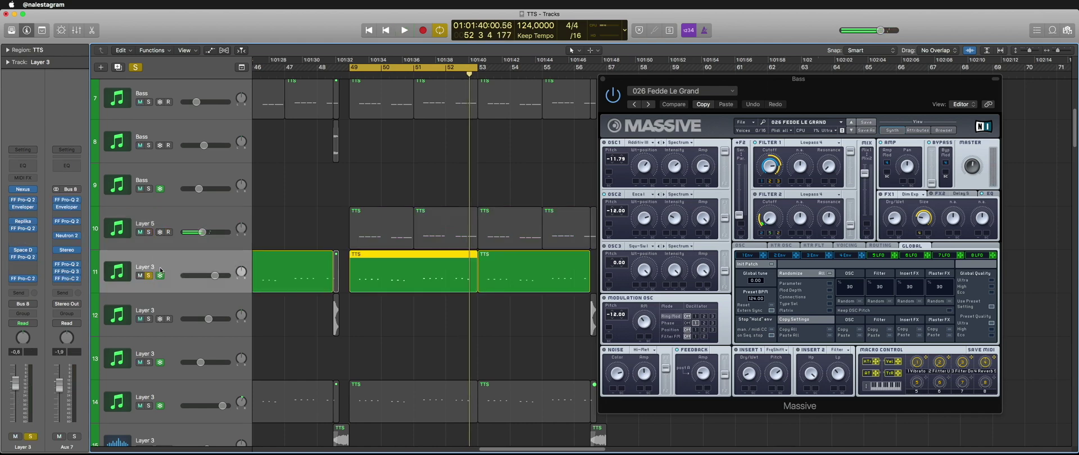
click(160, 276)
key(space)
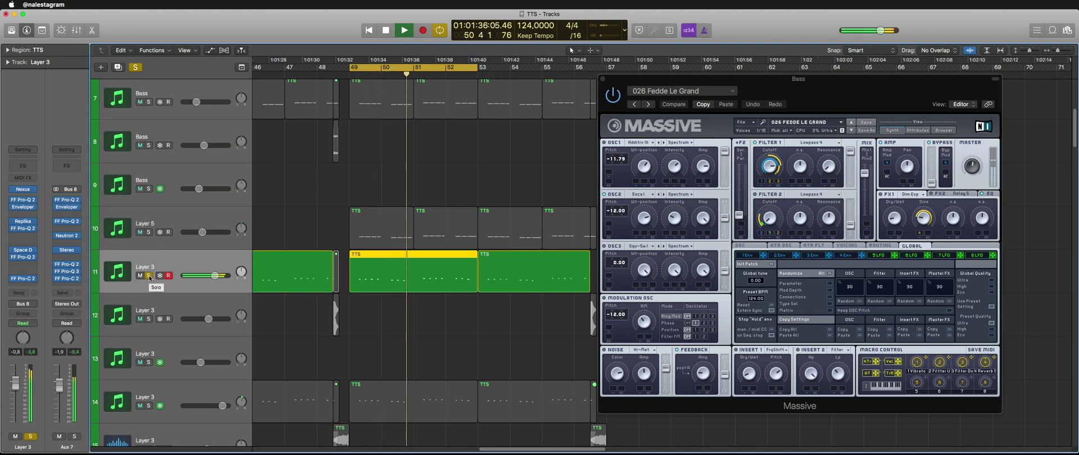
key(space)
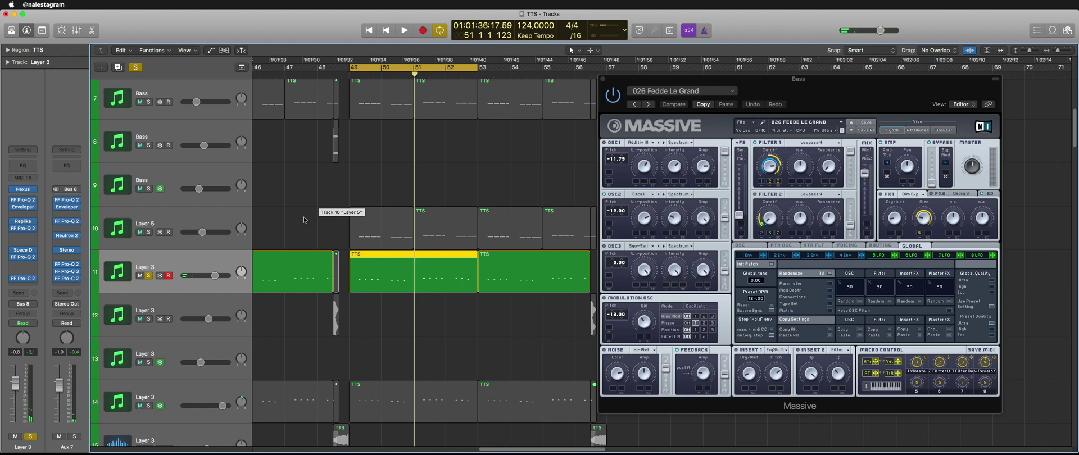
Add Layer 5, the Bass tracks 3 to 7 and the Kick to the solo, play the loop, and close the Massive instrument
scroll(155, 269, up, 1)
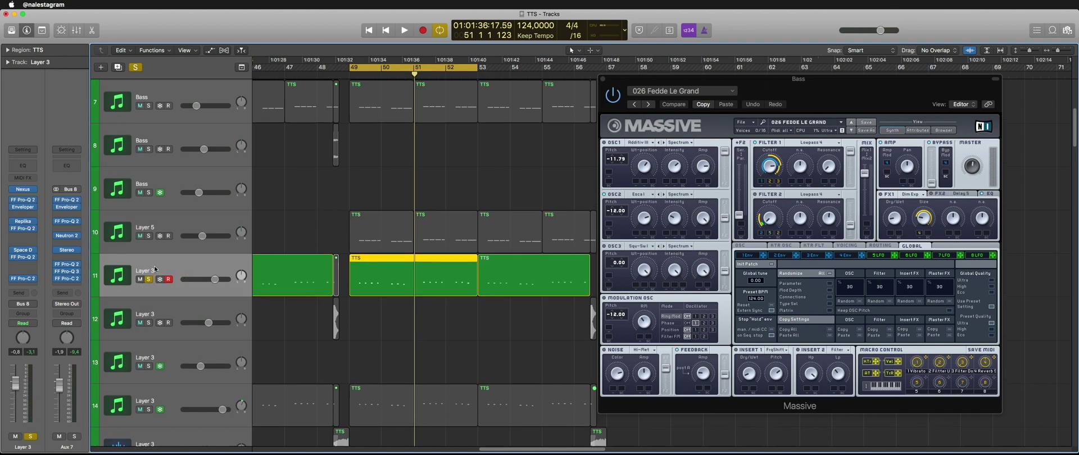
click(149, 237)
scroll(149, 236, up, 5)
drag(149, 292, 147, 116)
scroll(147, 116, up, 3)
click(148, 149)
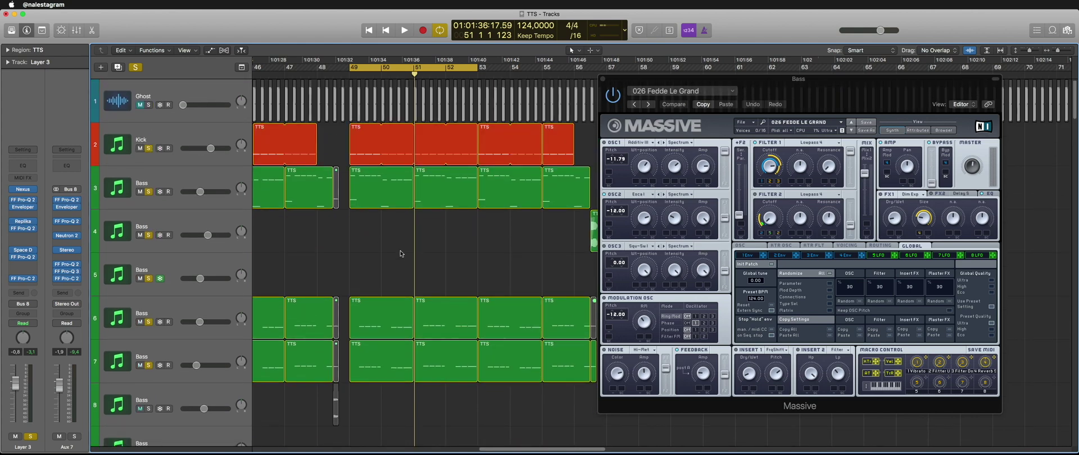
key(space)
scroll(418, 259, down, 8)
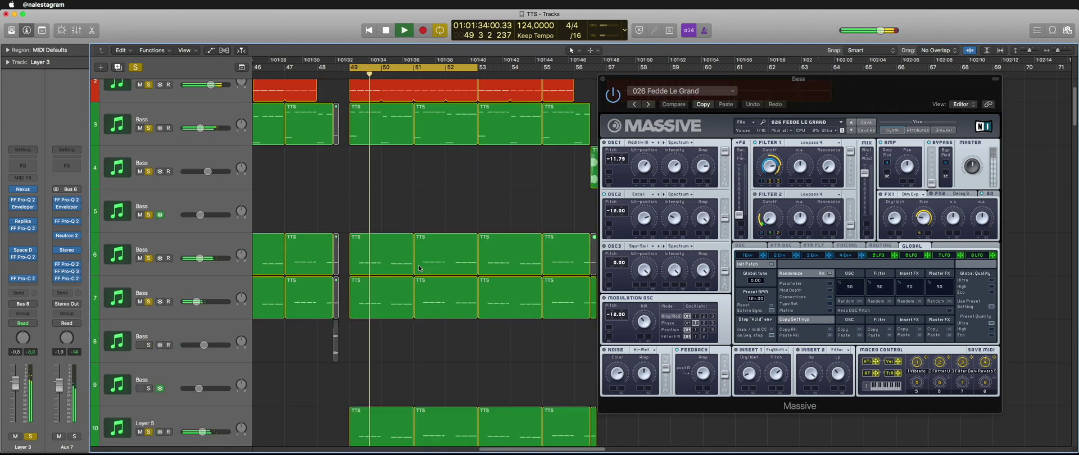
scroll(419, 268, down, 3)
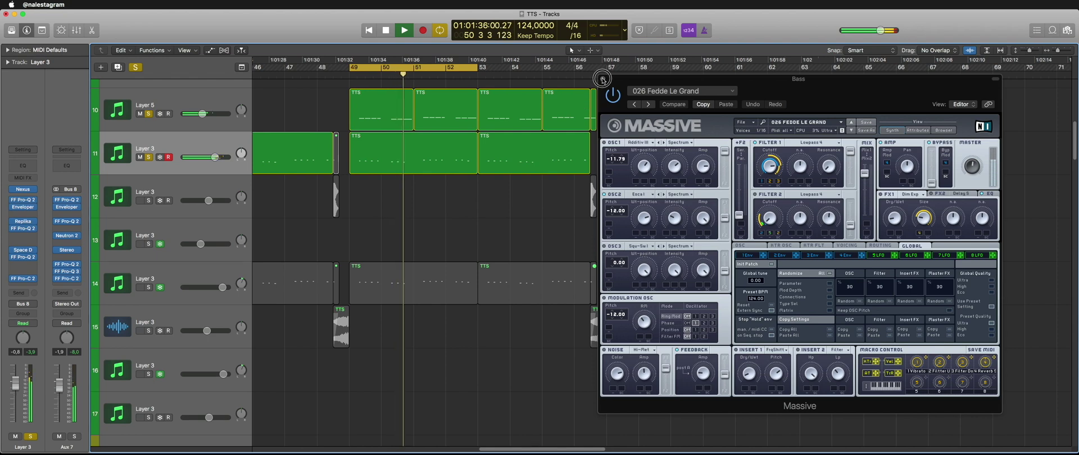
key(v)
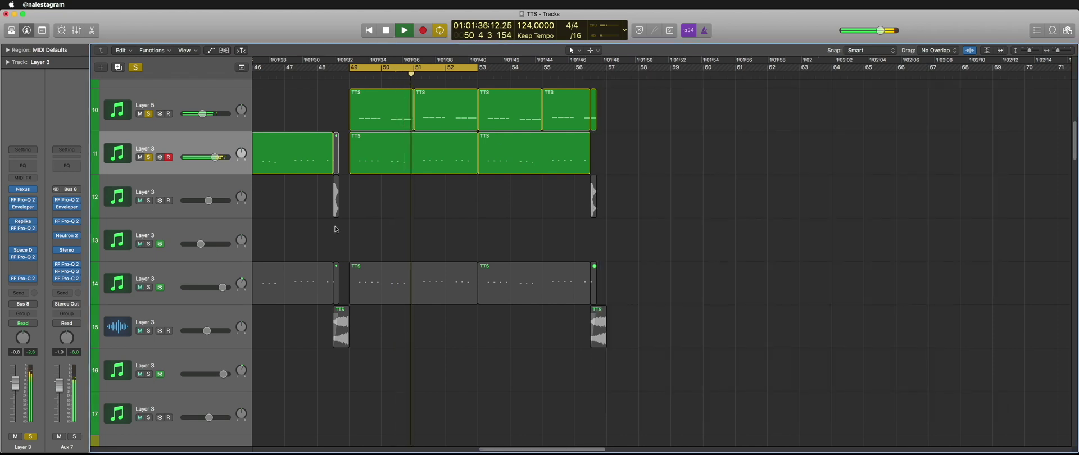
Add Layer 3 on track 14 to the solo during playback and listen to it alone before stopping
click(149, 287)
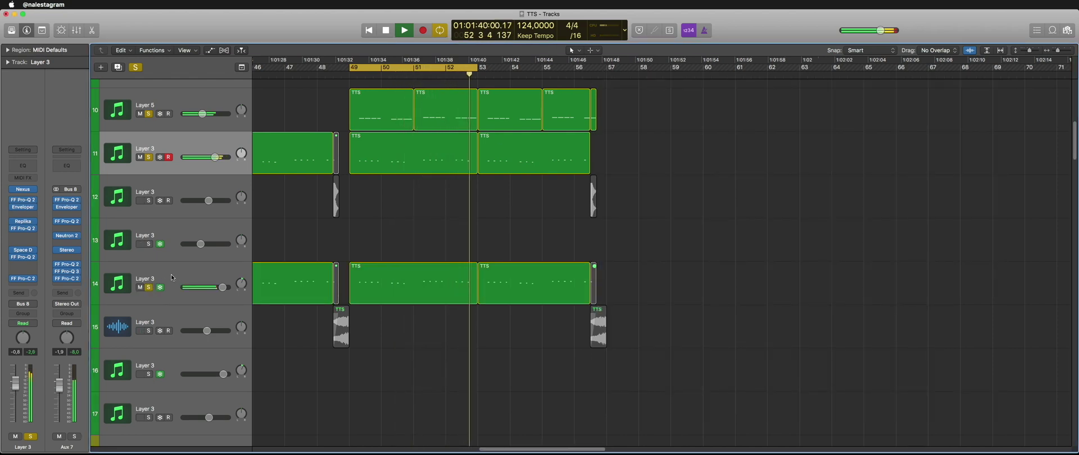
click(155, 288)
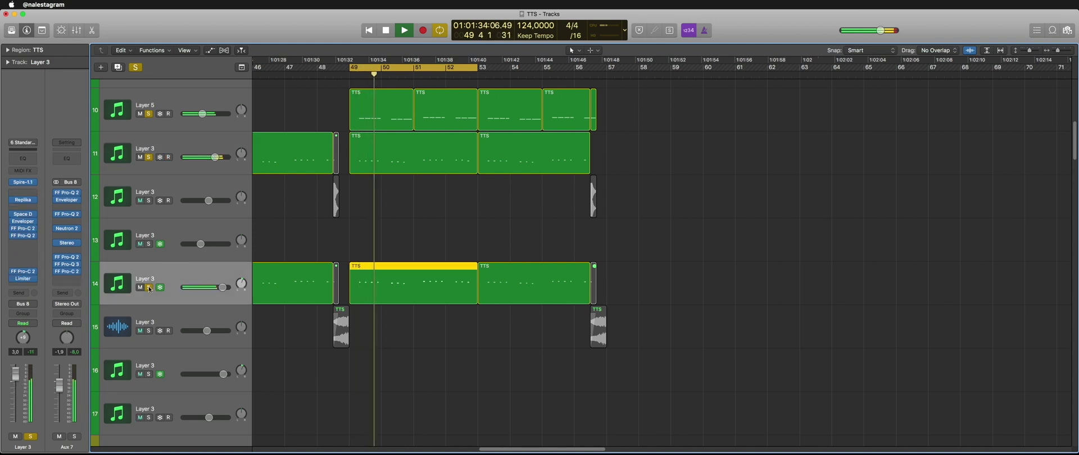
click(148, 287)
alt+click(148, 288)
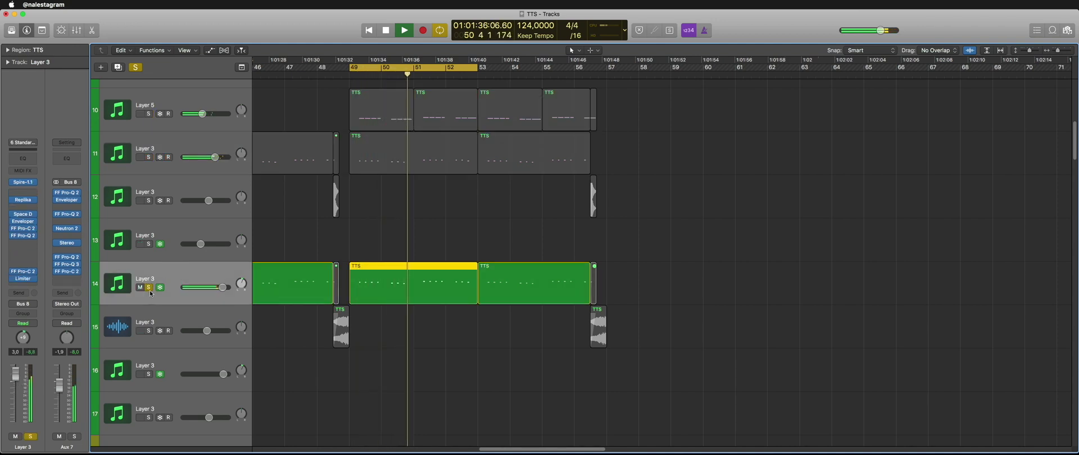
scroll(152, 312, up, 2)
key(space)
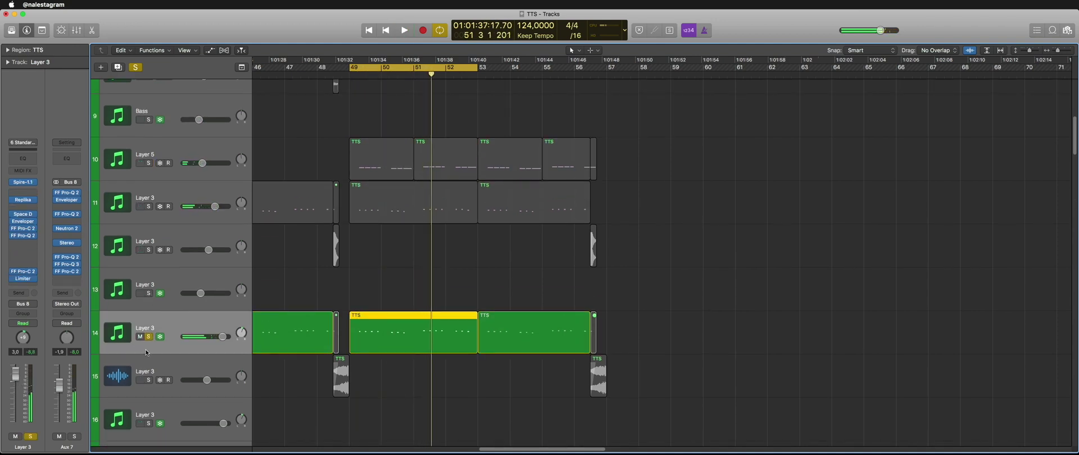
Solo the Layer 3 on track 11 and Layer 5 again, and compare the channel strips of tracks 11 and 14
click(149, 207)
click(148, 163)
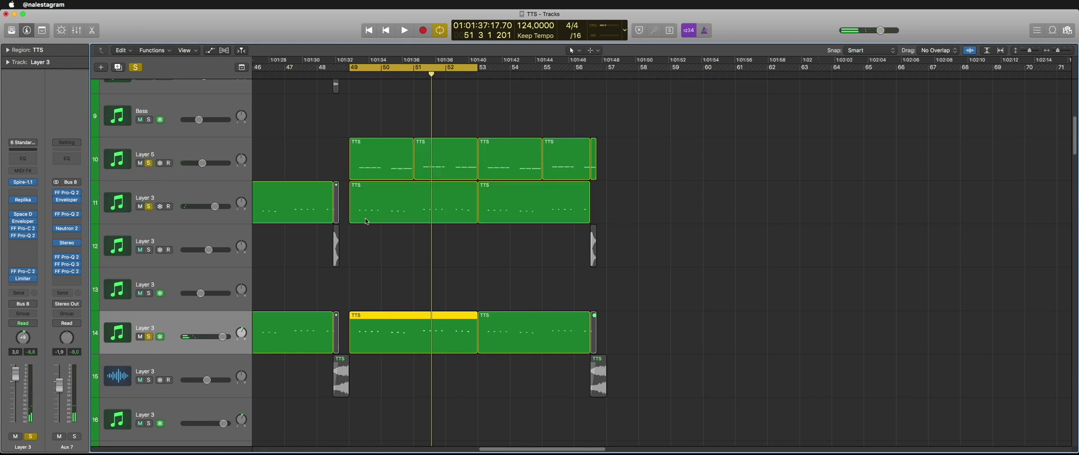
click(162, 195)
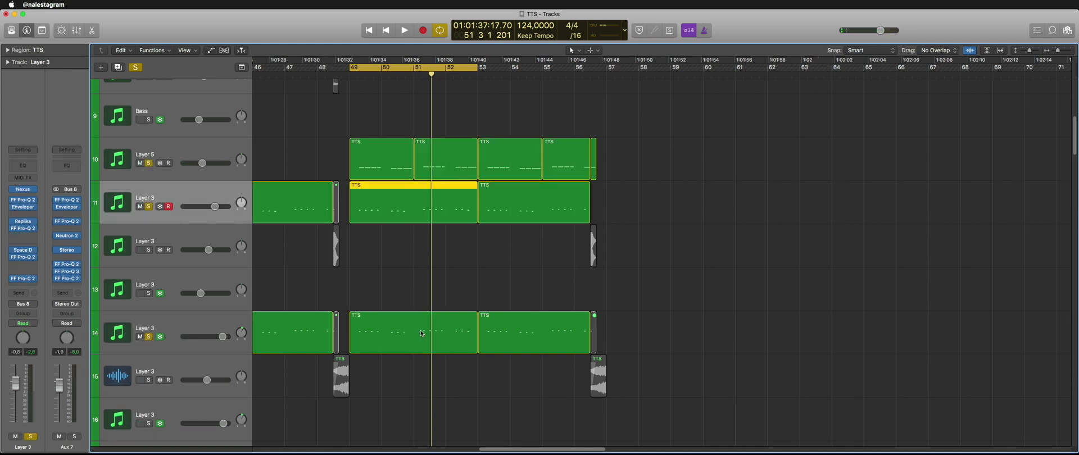
click(133, 327)
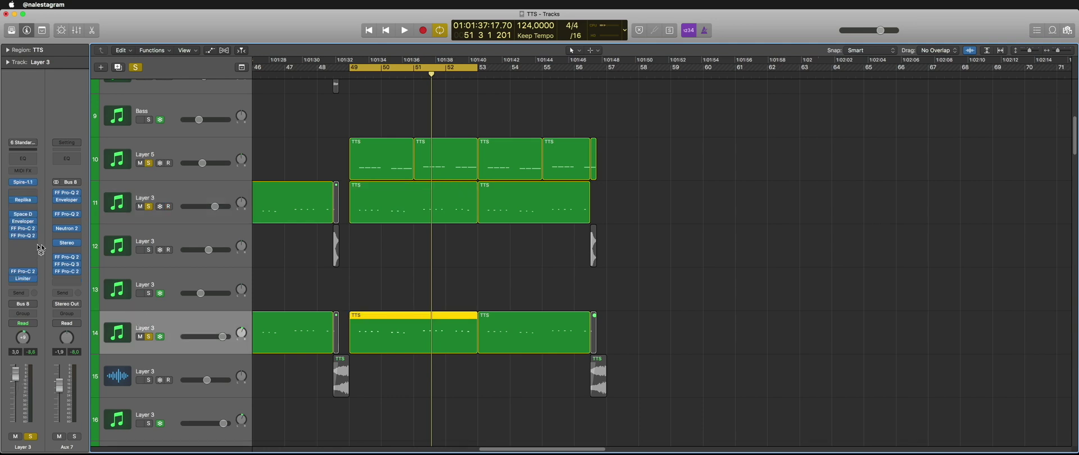
View the FF Pro-Q 2 curve of Layer 3 on track 14 while the loop plays, and close it
click(22, 243)
key(space)
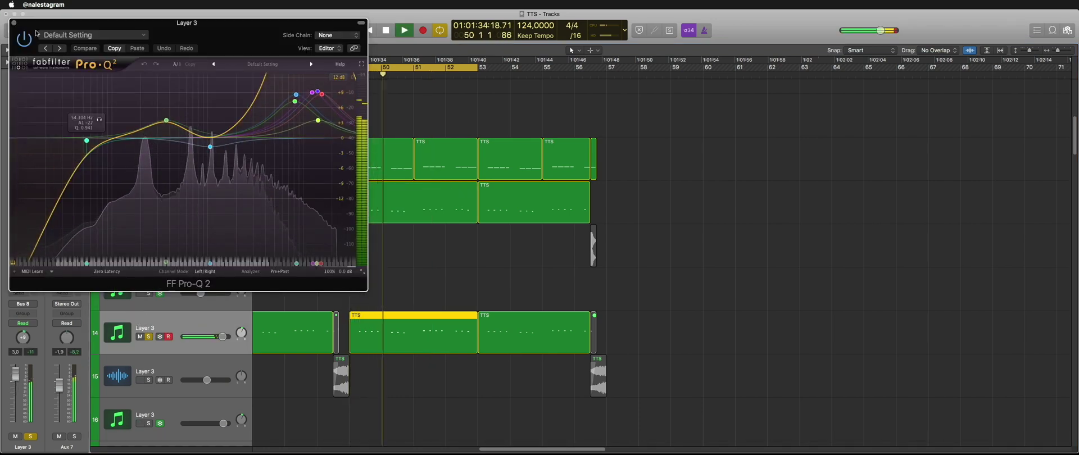
click(14, 23)
click(354, 297)
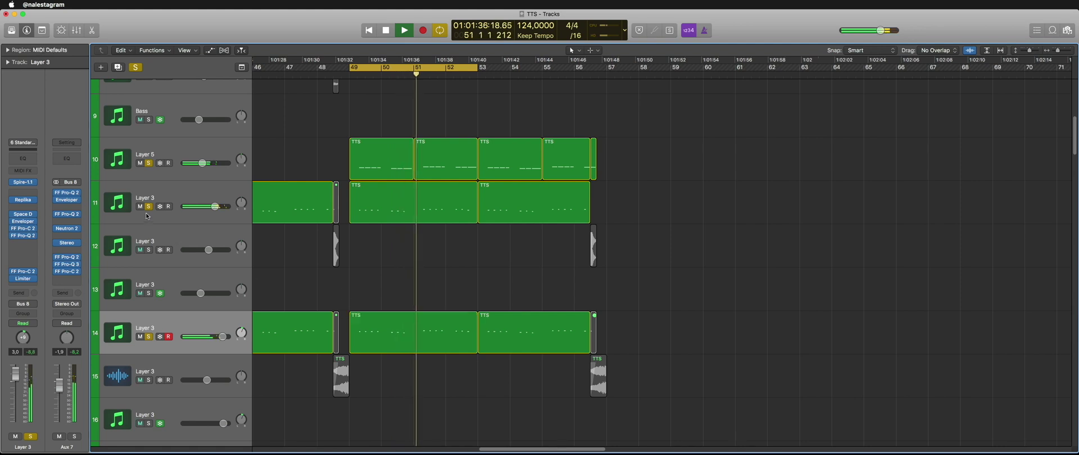
Clear all solos and play the full mix while looking through the tracks down to Layer 1-5
key(ctrl+alt+super+s)
scroll(371, 308, up, 10)
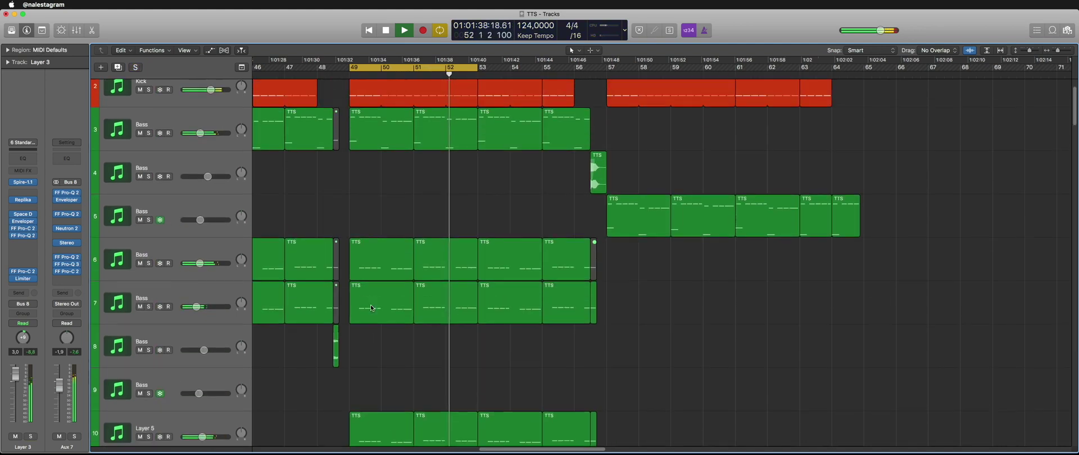
scroll(371, 307, down, 5)
scroll(371, 302, down, 9)
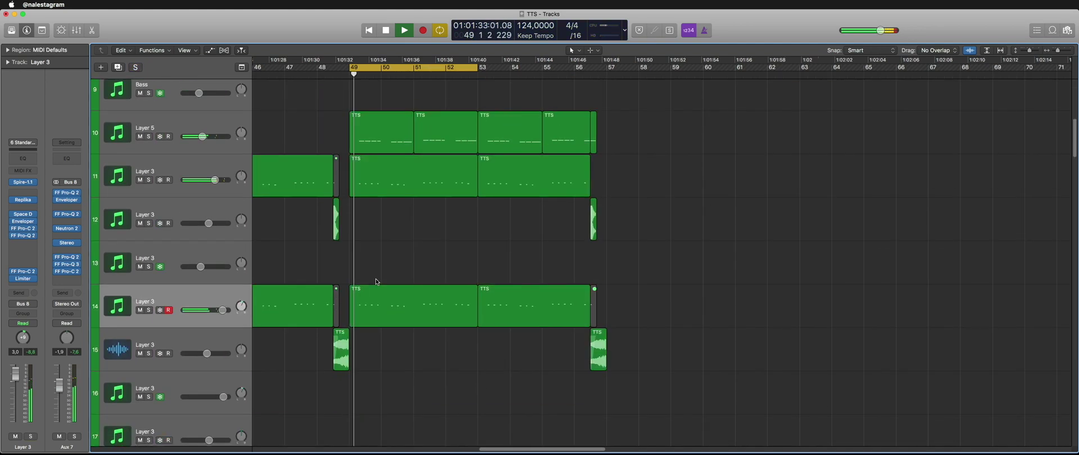
scroll(430, 279, down, 3)
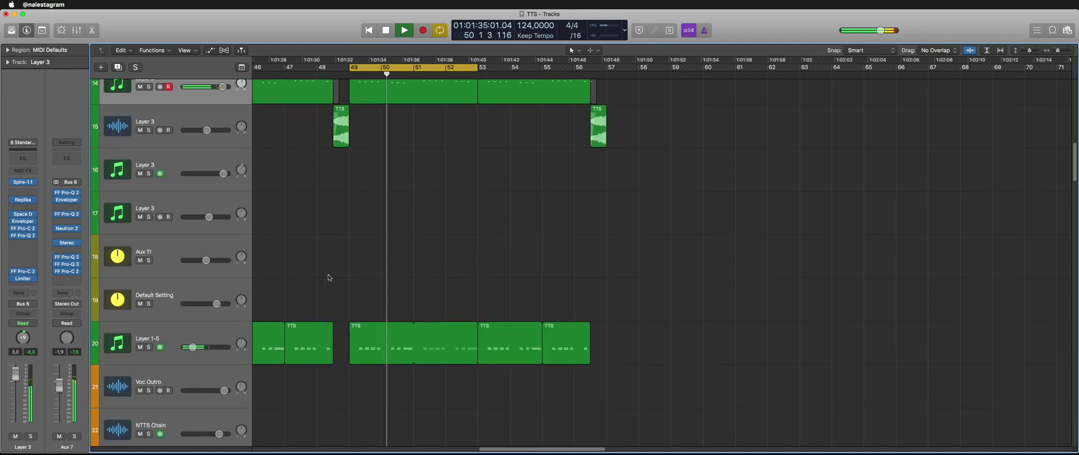
Solo Layer 1-5 on track 20, play the loop with it alone, and stop playback
drag(449, 324, 363, 205)
key(ctrl+s)
click(365, 235)
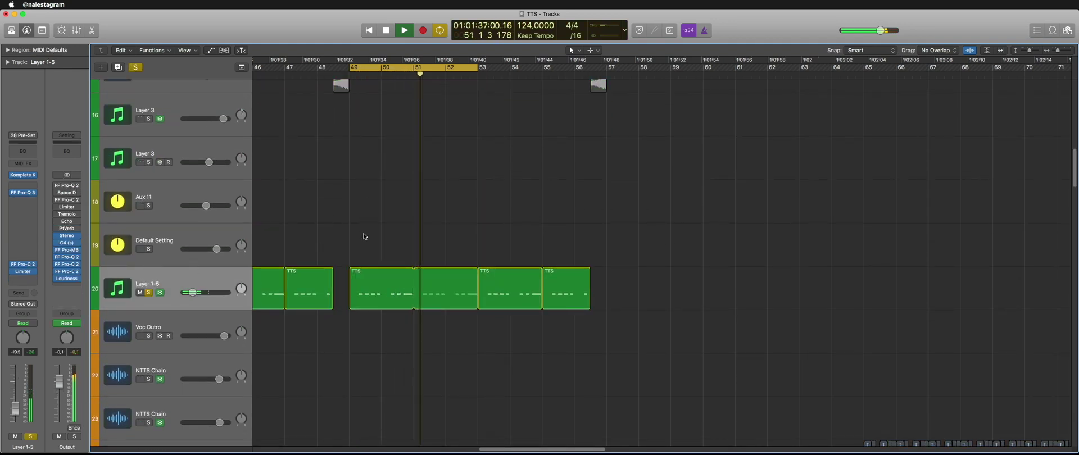
key(space)
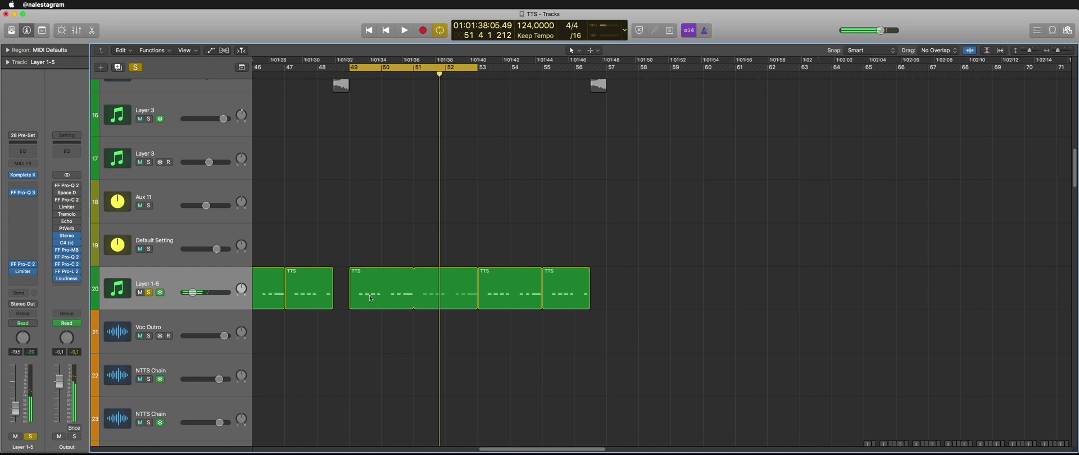
Open the Komplete Kontrol instrument on Layer 1-5, view its FORM sound settings, and close it
scroll(371, 299, up, 5)
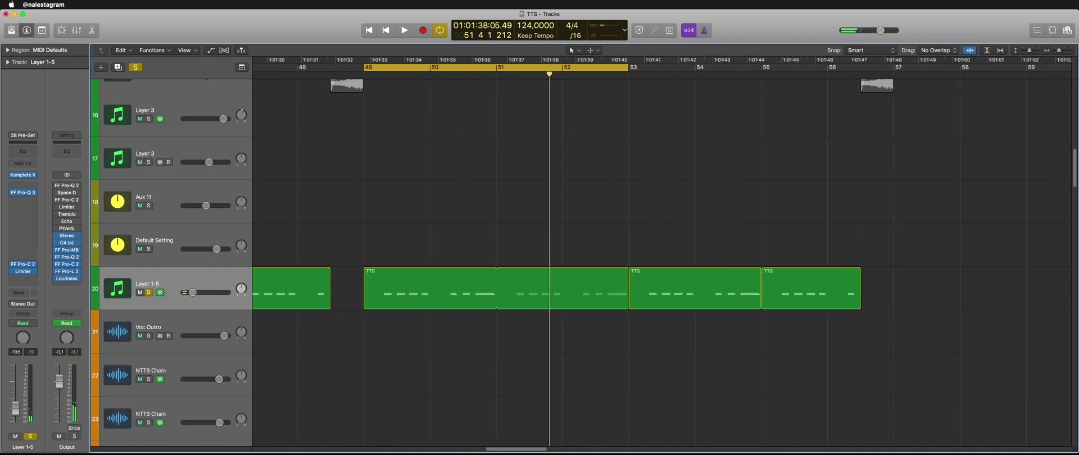
click(23, 175)
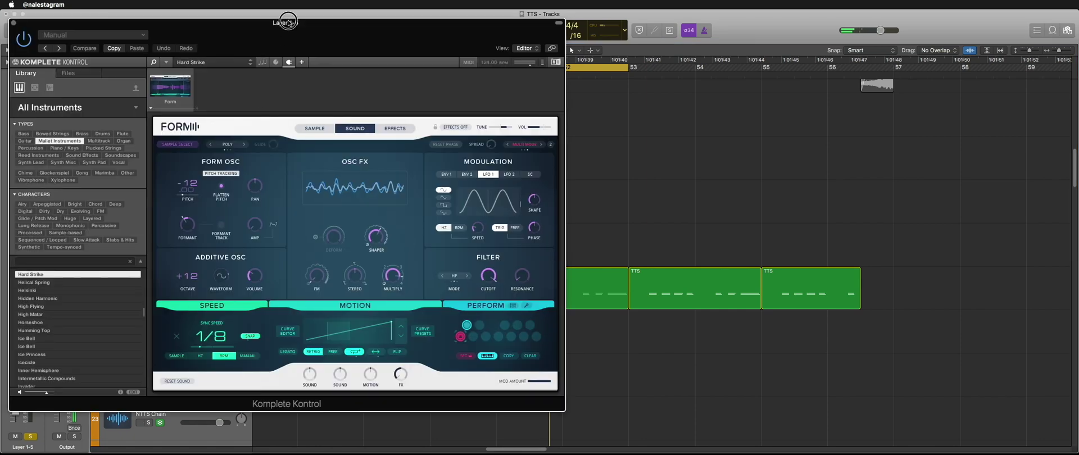
drag(288, 23, 586, 35)
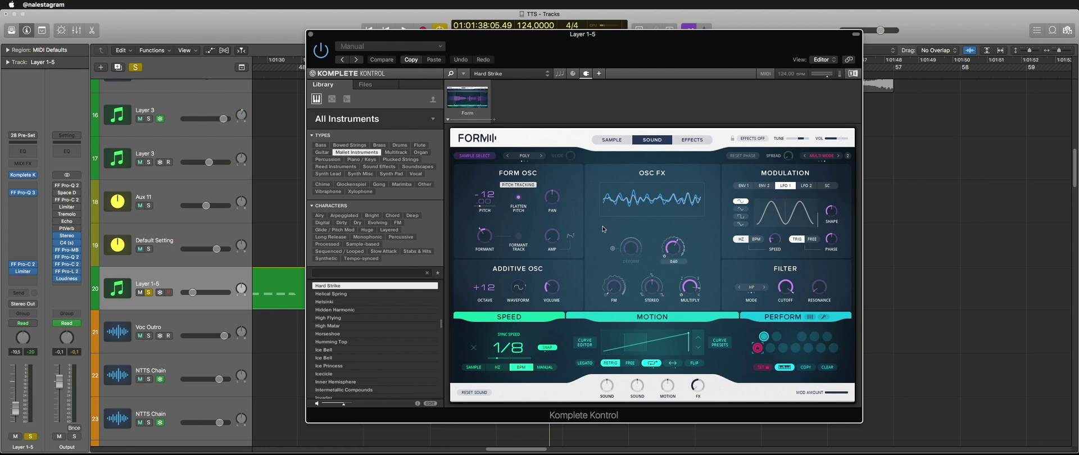
click(310, 34)
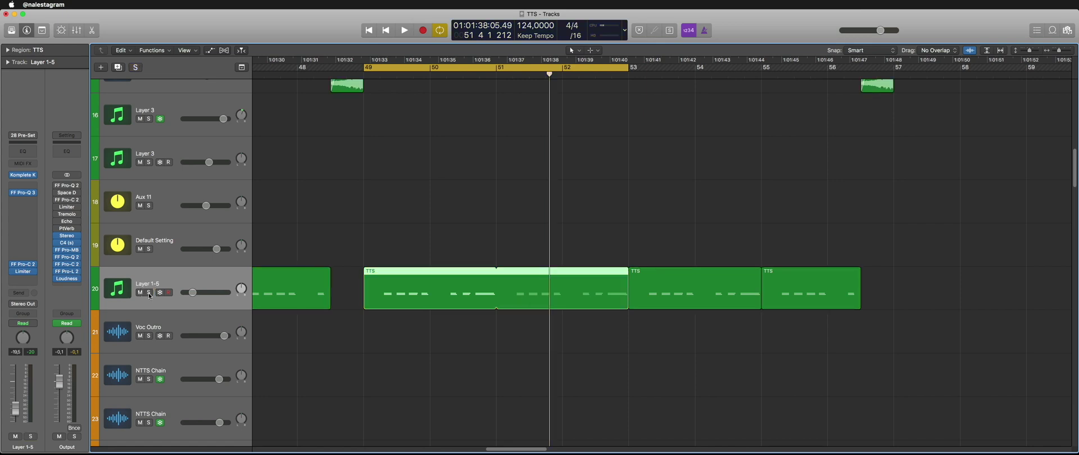
Solo Layer 1-5 together with the active kick, bass and layer tracks, and look down to the NTTS Chain tracks
click(392, 202)
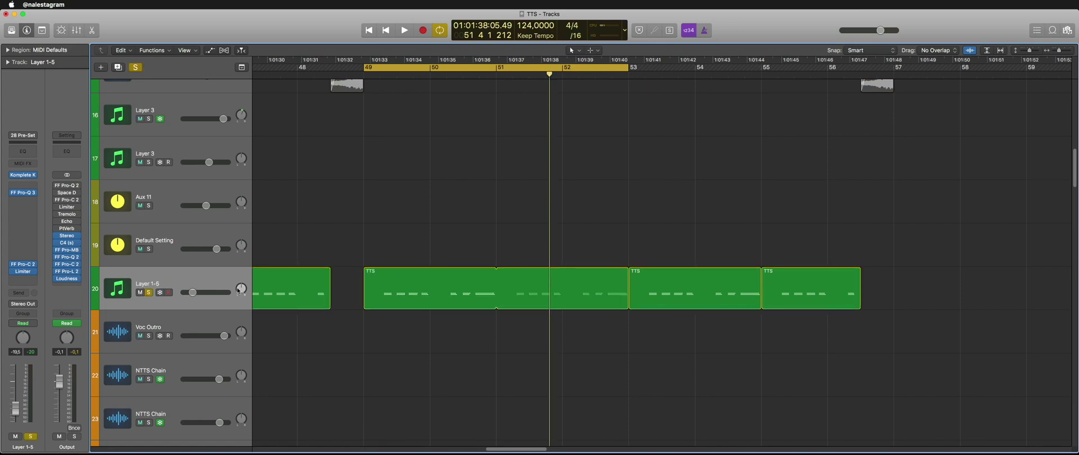
mouse_move(33, 181)
click(436, 183)
scroll(172, 295, up, 10)
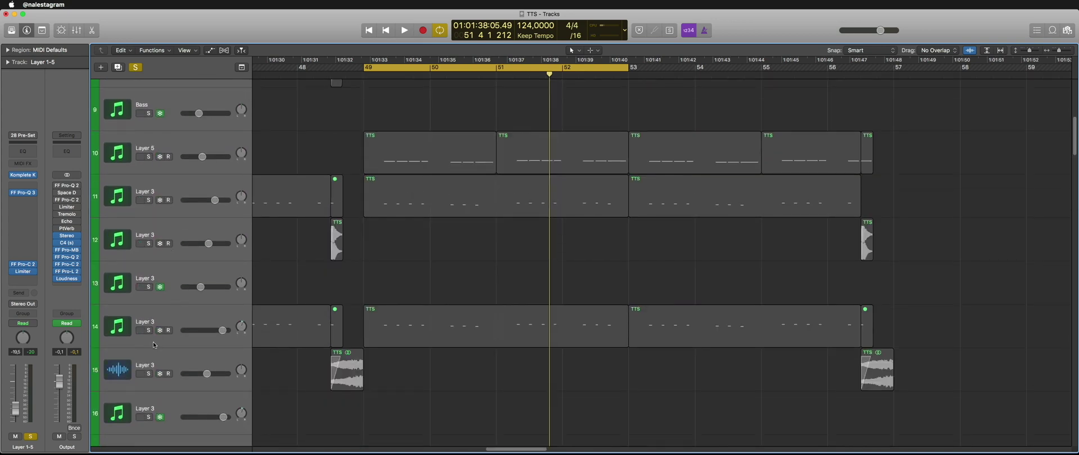
key(super+a)
scroll(154, 147, up, 10)
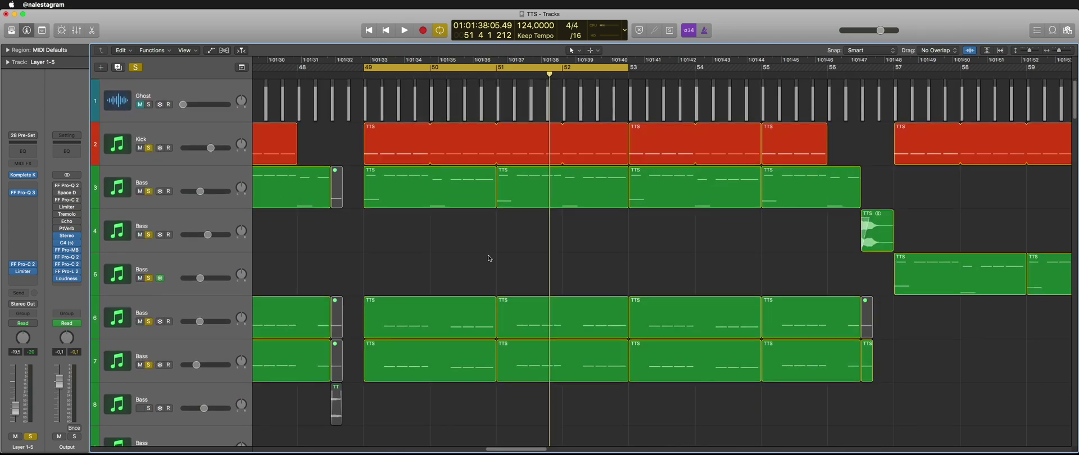
scroll(491, 255, down, 20)
scroll(490, 259, down, 12)
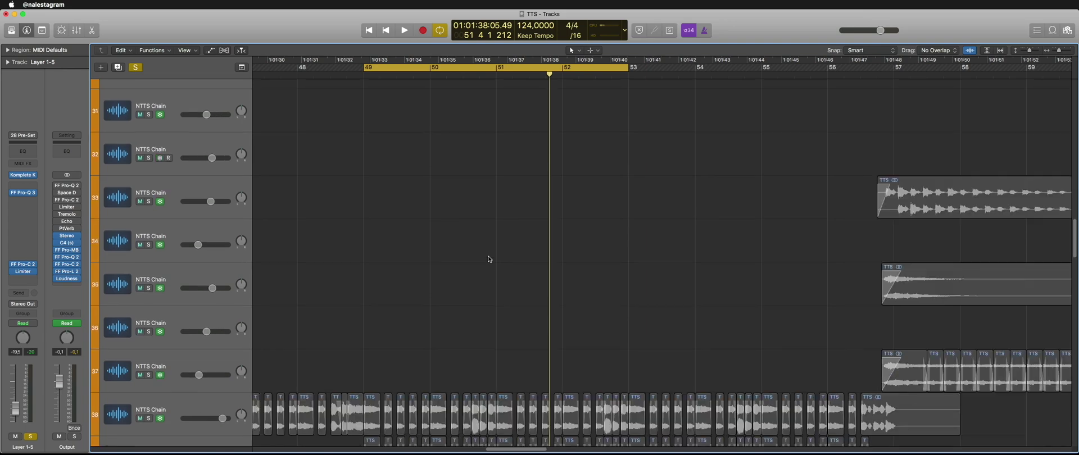
Select the NTTS Chain on track 38 and solo it alone
click(173, 220)
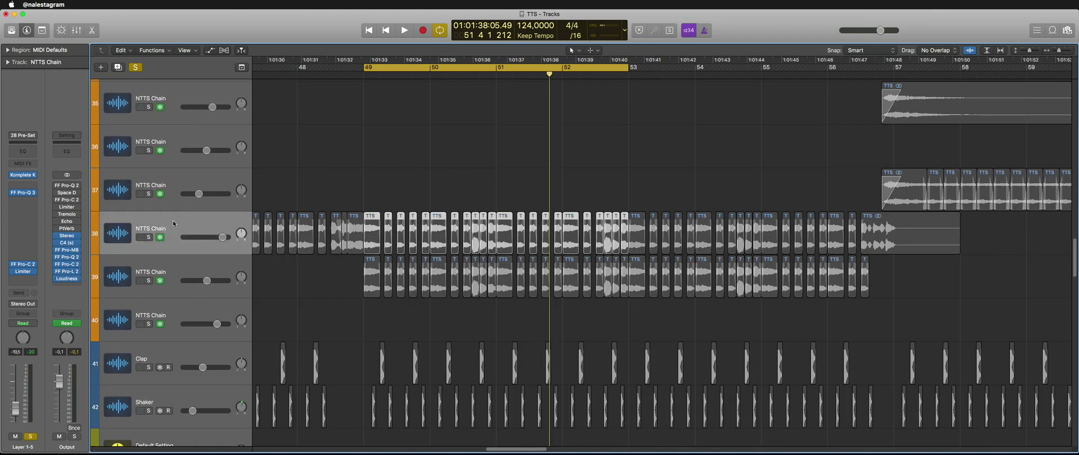
key(super+Left)
key(super+Left)
key(super+Left)
key(super+Left)
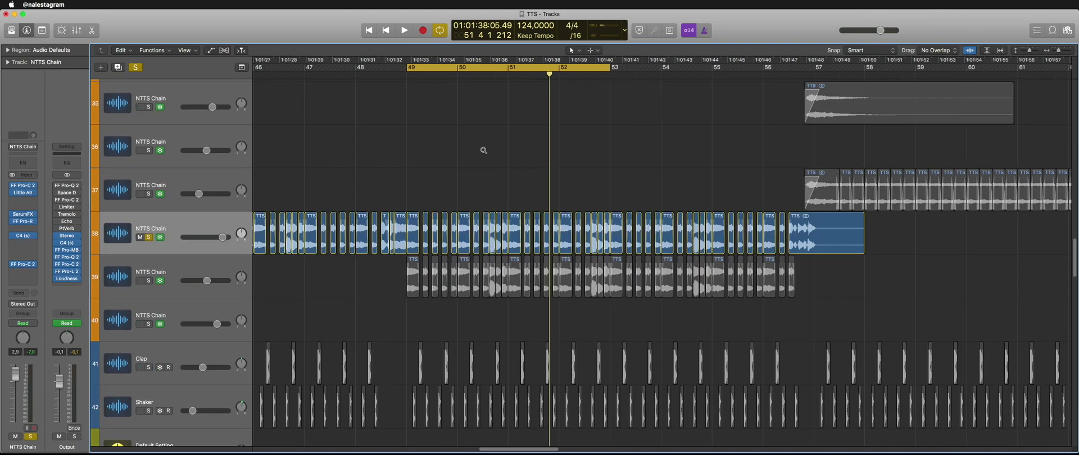
Set the playhead to bar 24, solo the NTTS Chain on track 31 instead, and turn off cycle mode
scroll(485, 152, left, 15)
scroll(486, 152, up, 9)
scroll(486, 152, right, 4)
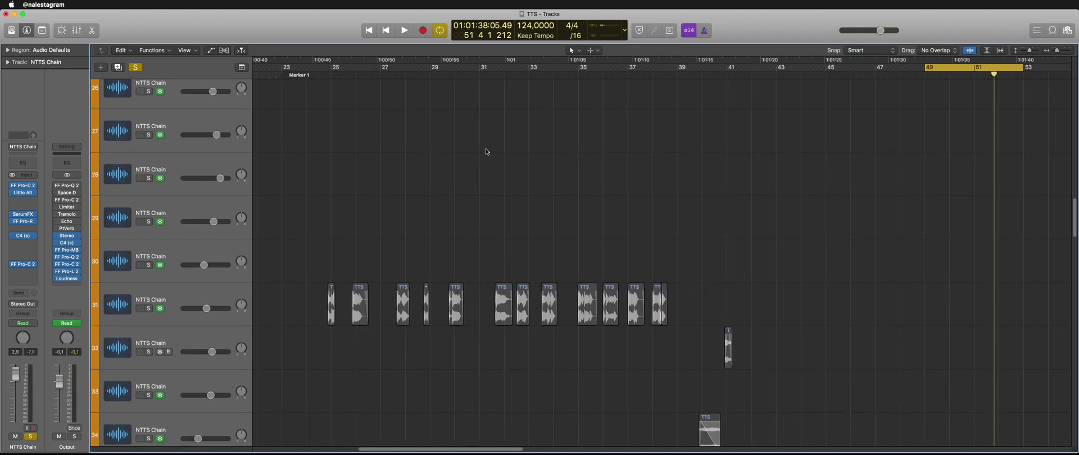
click(325, 75)
click(140, 321)
key(s)
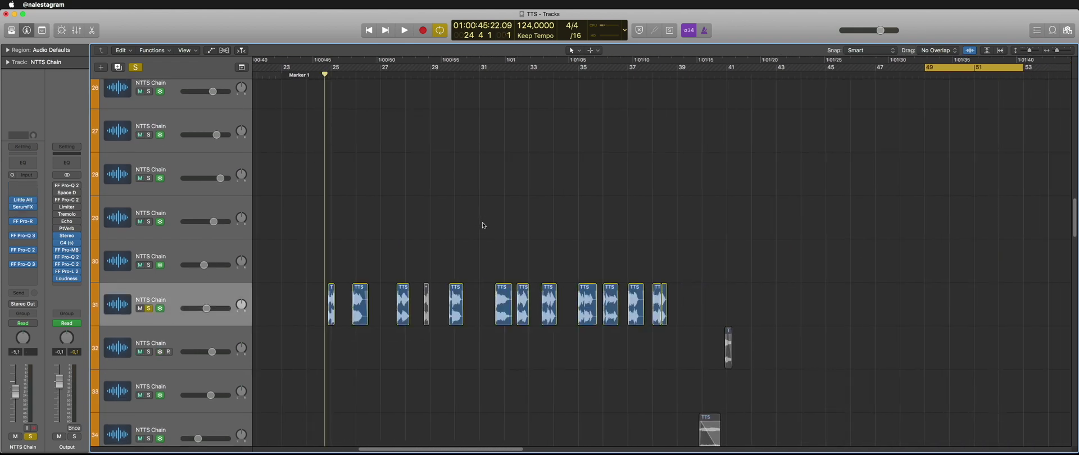
key(c)
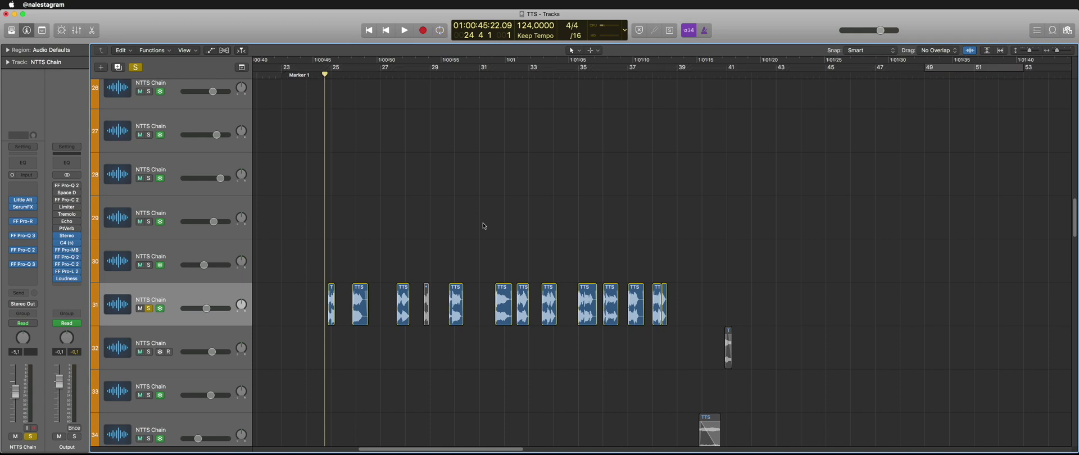
click(484, 226)
View Little AlterBoy on track 31, play the soloed vocal from bar 24, close the plug-in, and stop playback
mouse_move(159, 309)
click(23, 203)
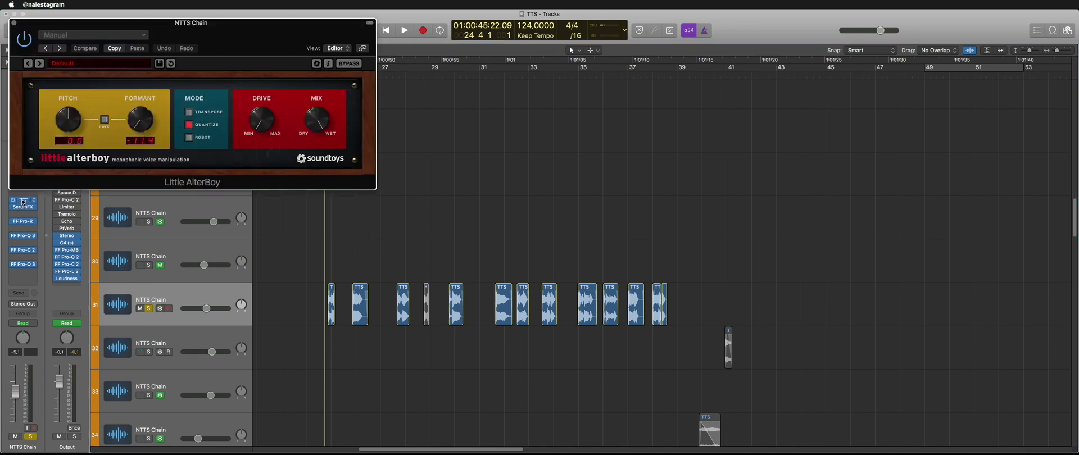
drag(196, 23, 677, 103)
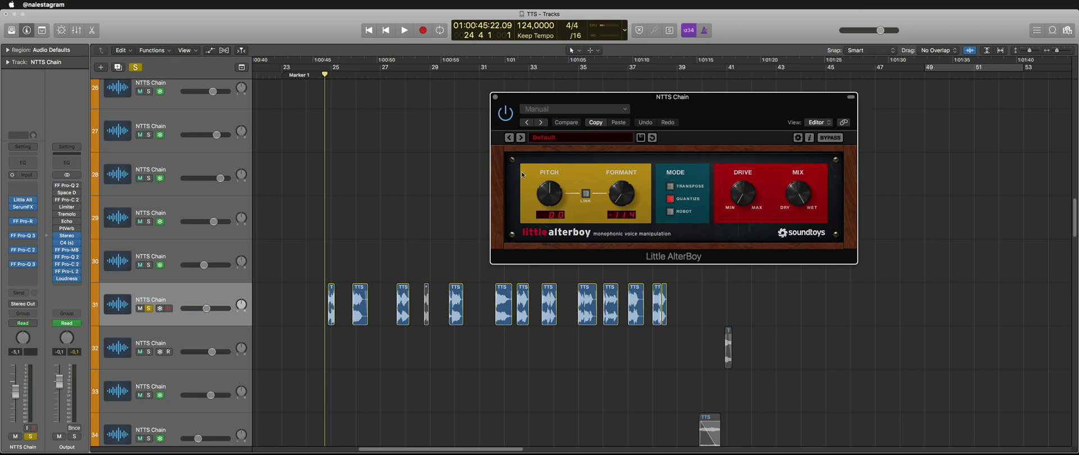
key(space)
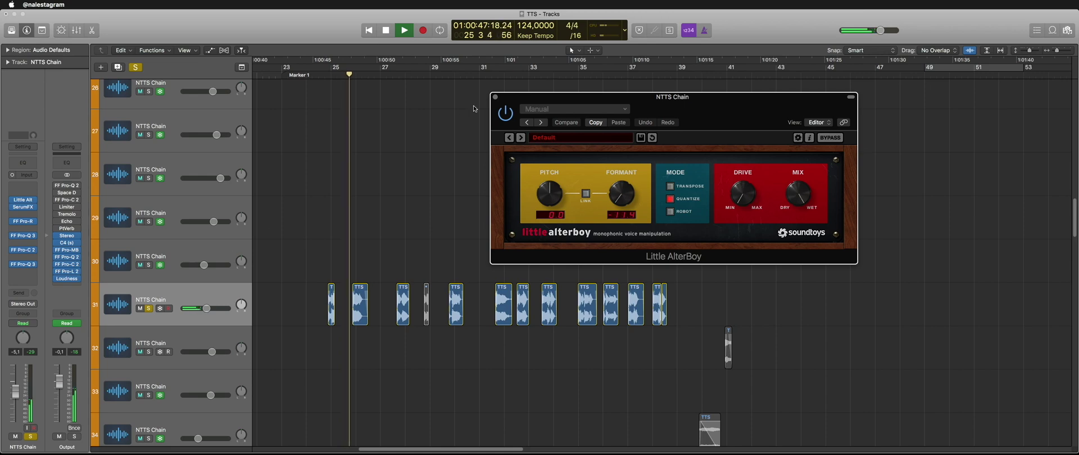
click(496, 98)
scroll(388, 183, up, 5)
key(space)
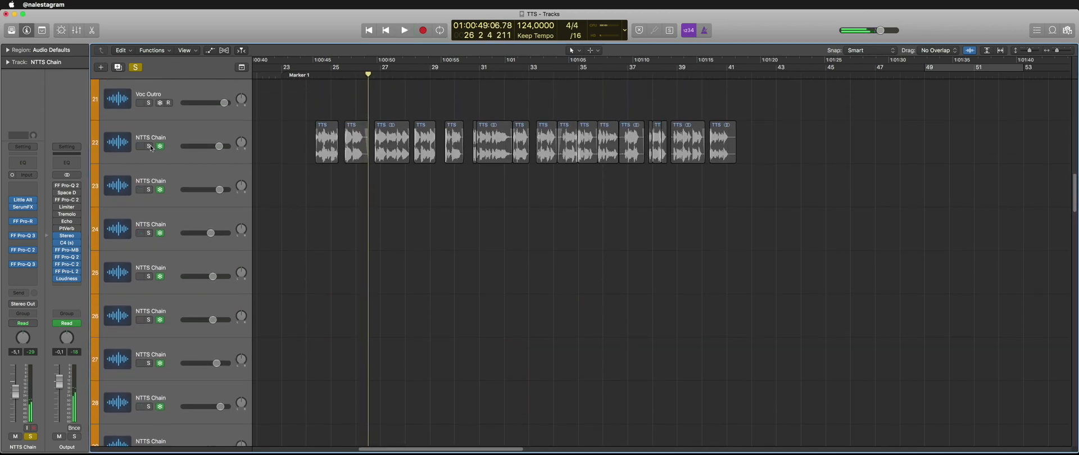
Solo the NTTS Chain on track 22, place the playhead near bar 24, and view and close its Little AlterBoy
click(164, 136)
scroll(326, 112, up, 3)
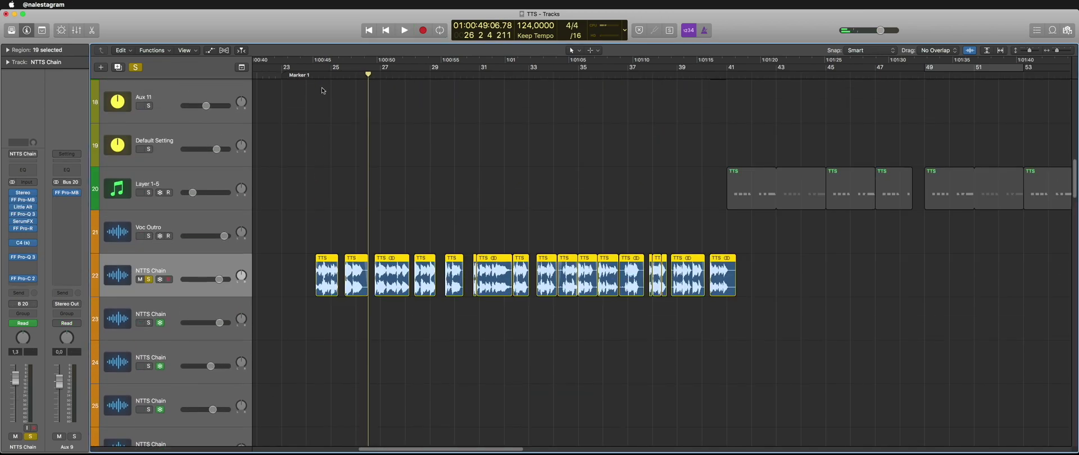
click(343, 111)
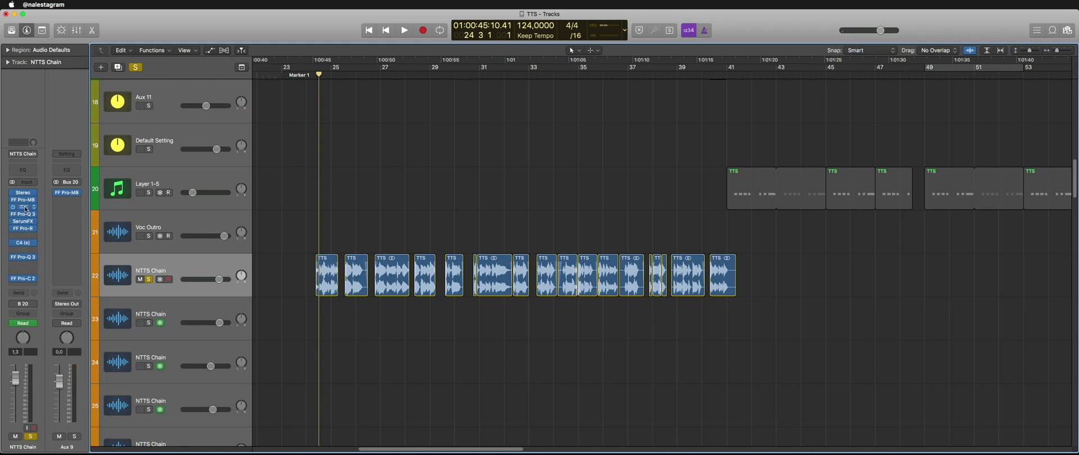
click(22, 206)
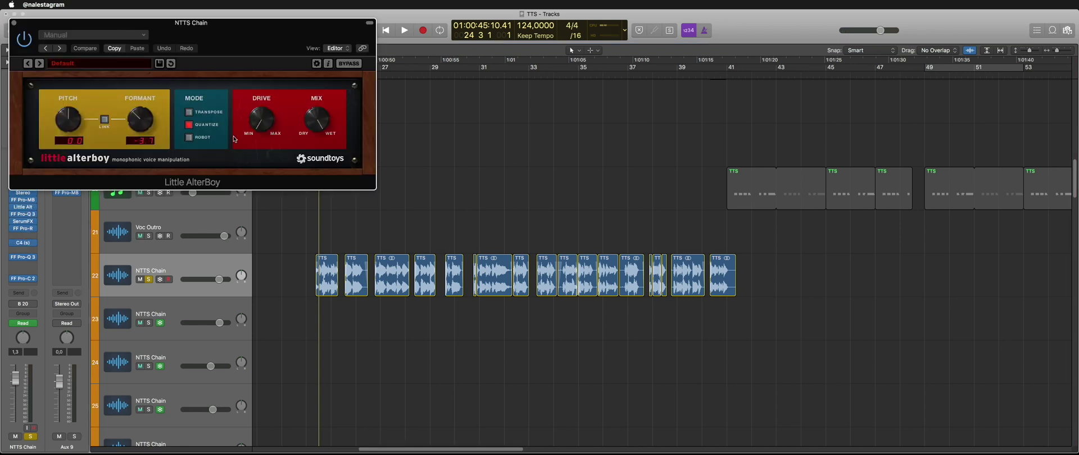
click(14, 24)
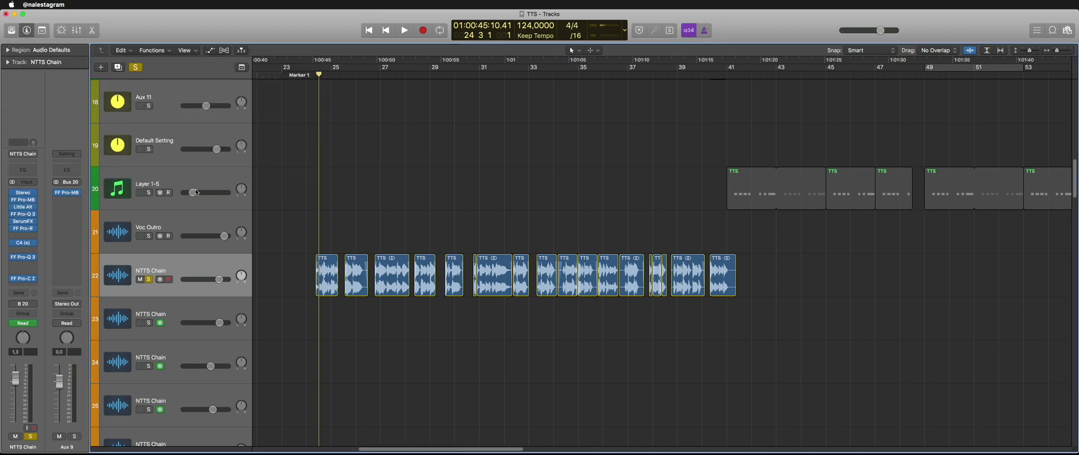
Bypass track 22's plug-ins, re-enable Stereo, FF Pro-MB and Little AlterBoy, and play the vocal with them
scroll(197, 194, down, 3)
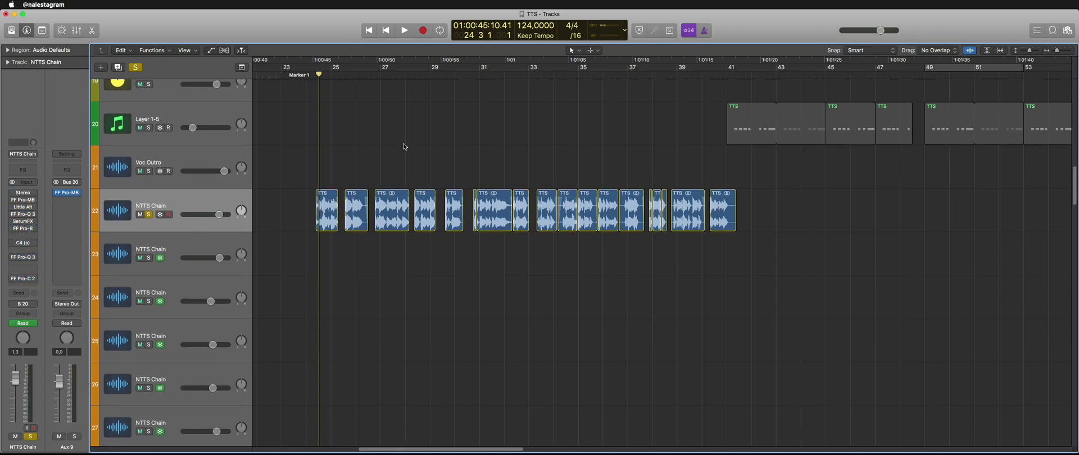
key(space)
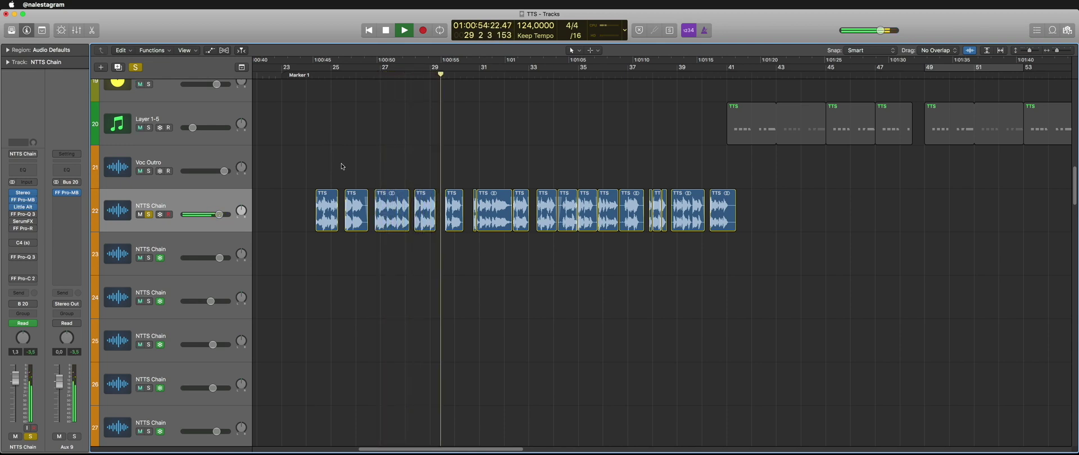
key(space)
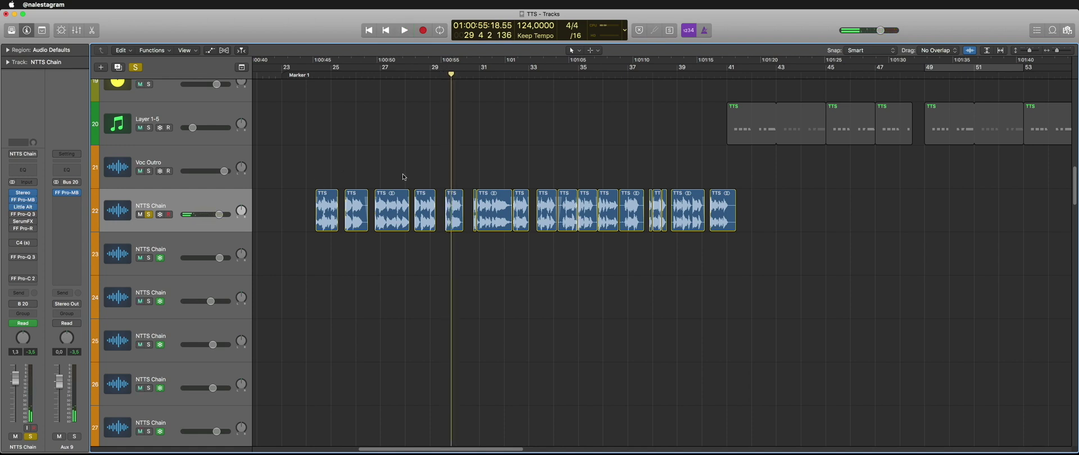
Re-enable the first FF Pro-Q 3 on track 22, view its curve while the vocal plays, and close it
click(23, 215)
key(space)
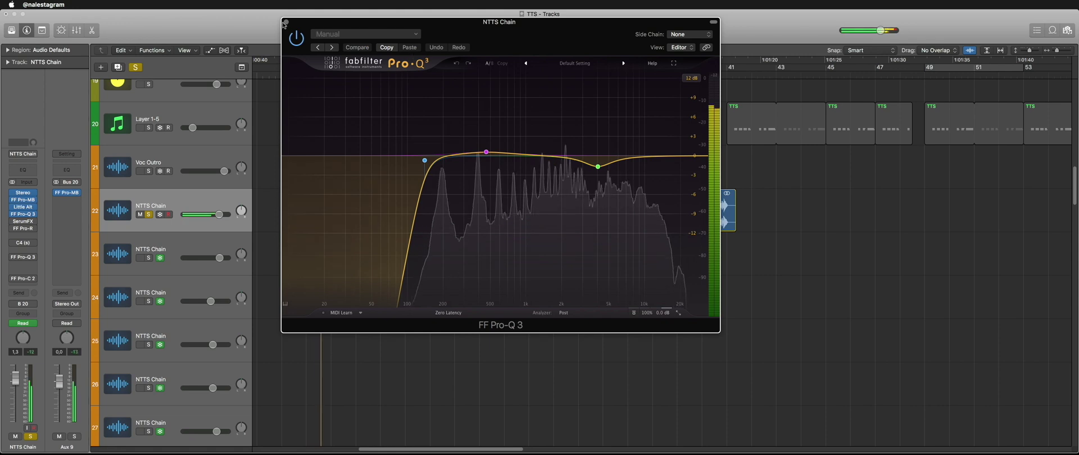
click(287, 23)
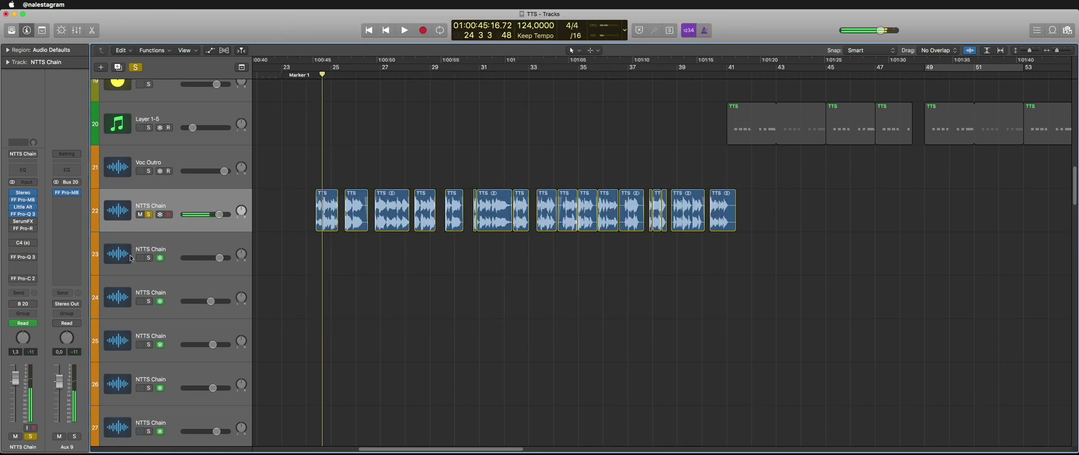
Re-enable SerumFX on track 22, play the vocal while viewing its Hyper/Dimension and Delay effects, and close it
click(12, 226)
click(13, 223)
click(12, 222)
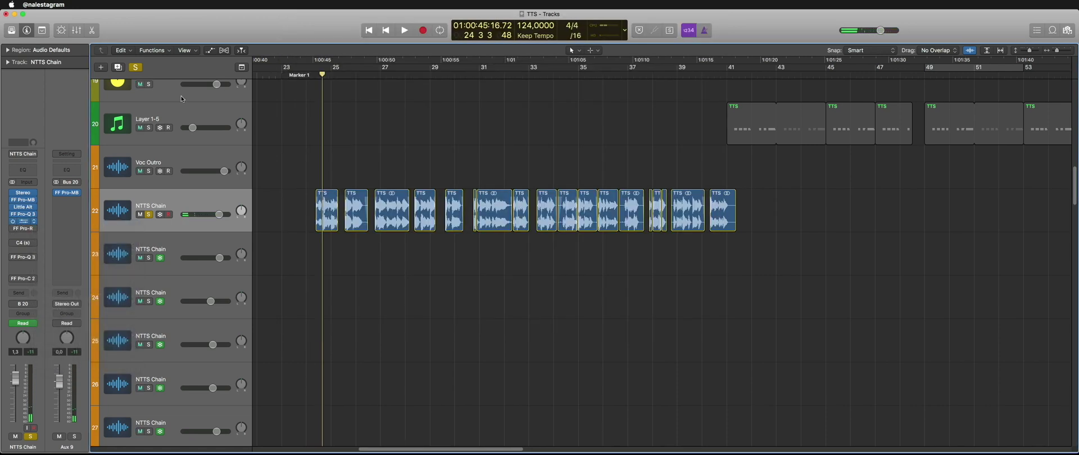
key(space)
drag(30, 25, 340, 62)
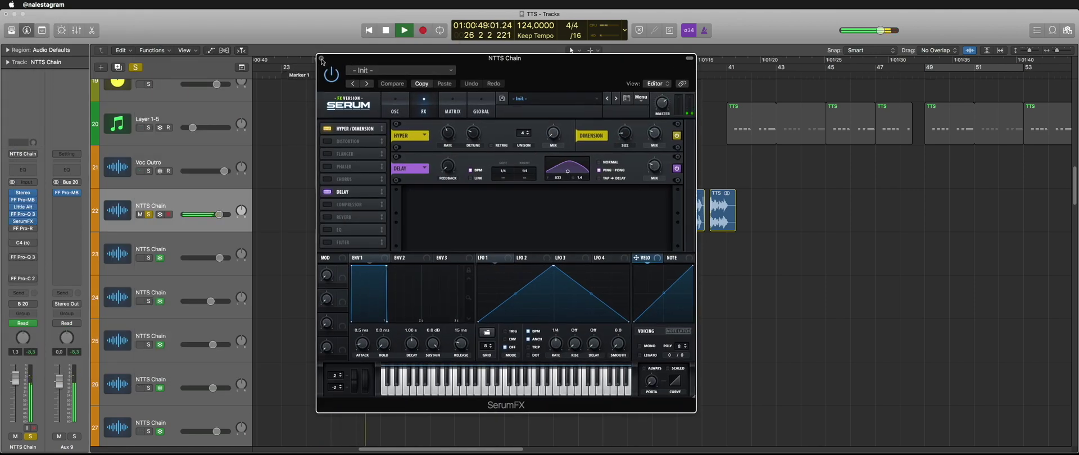
key(space)
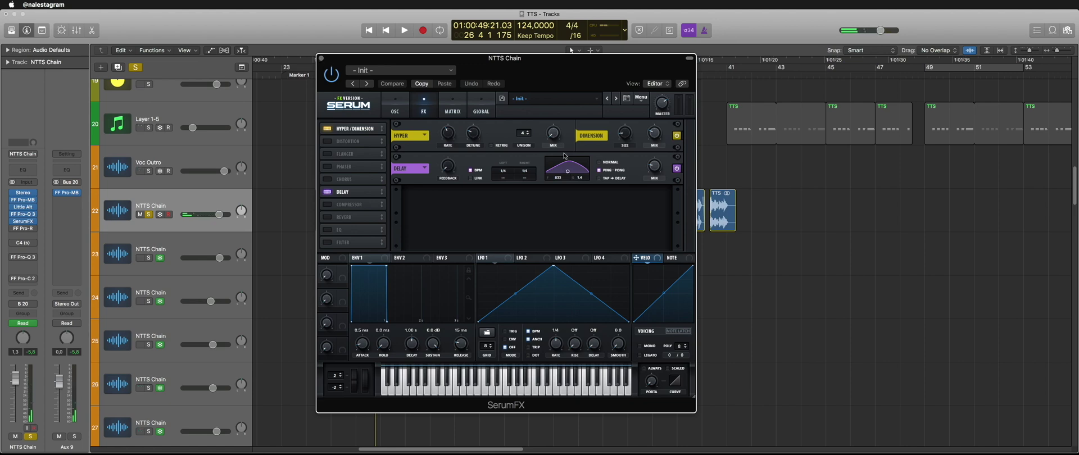
click(321, 59)
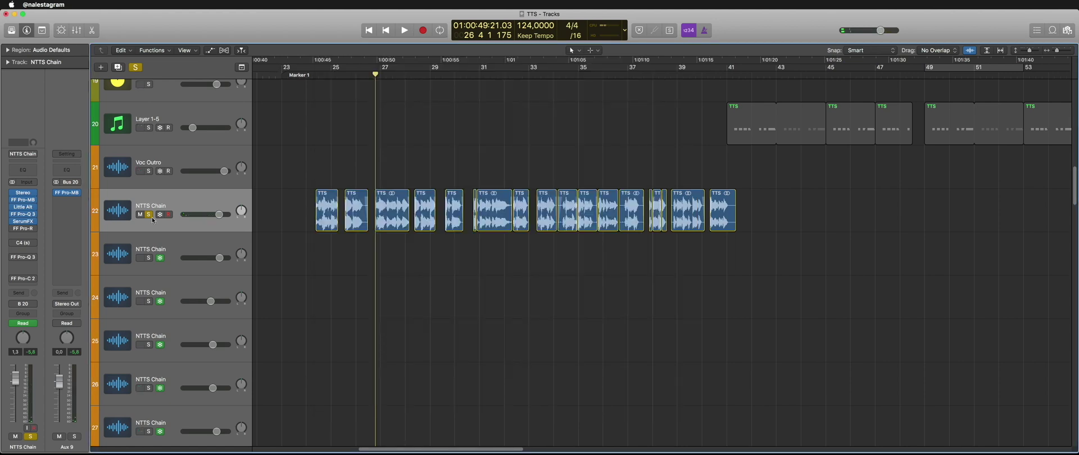
Re-enable FF Pro-R on track 22, play the vocal while viewing the reverb settings, and close it
click(22, 229)
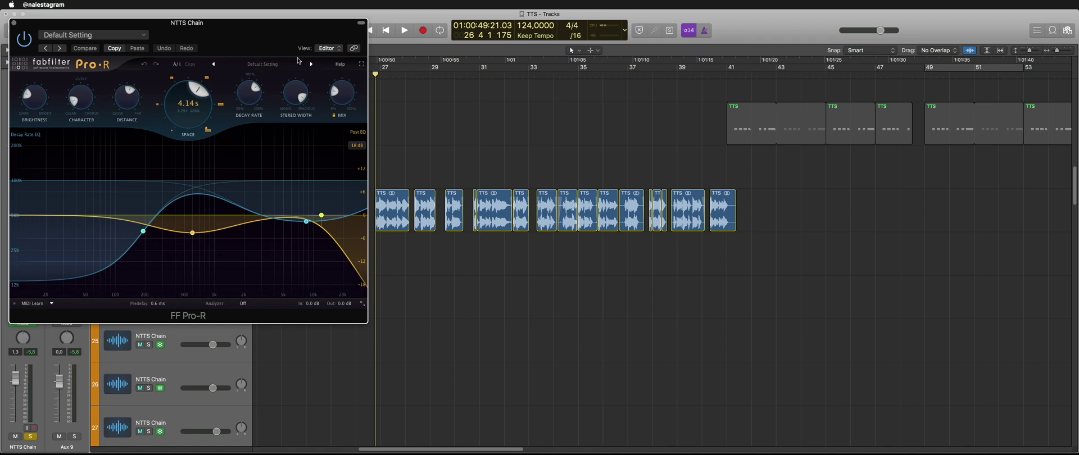
drag(245, 33, 787, 75)
key(space)
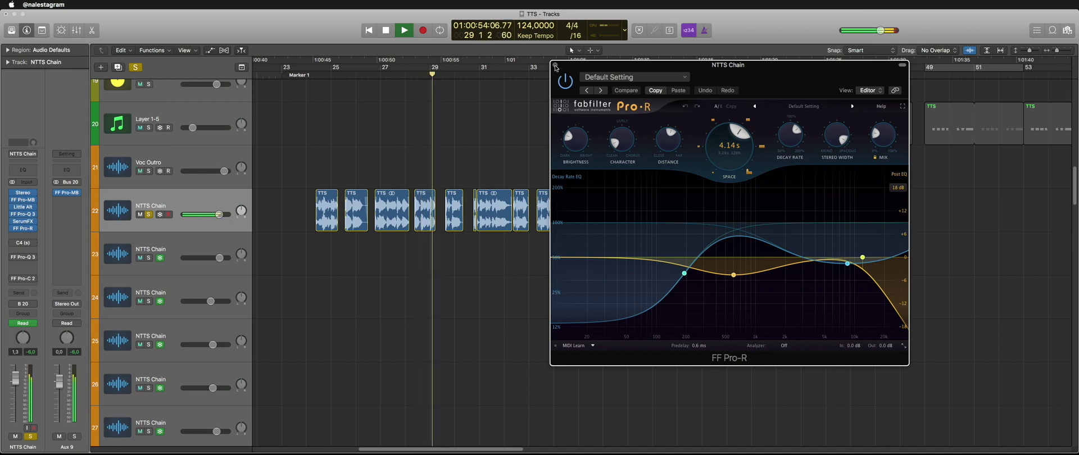
key(space)
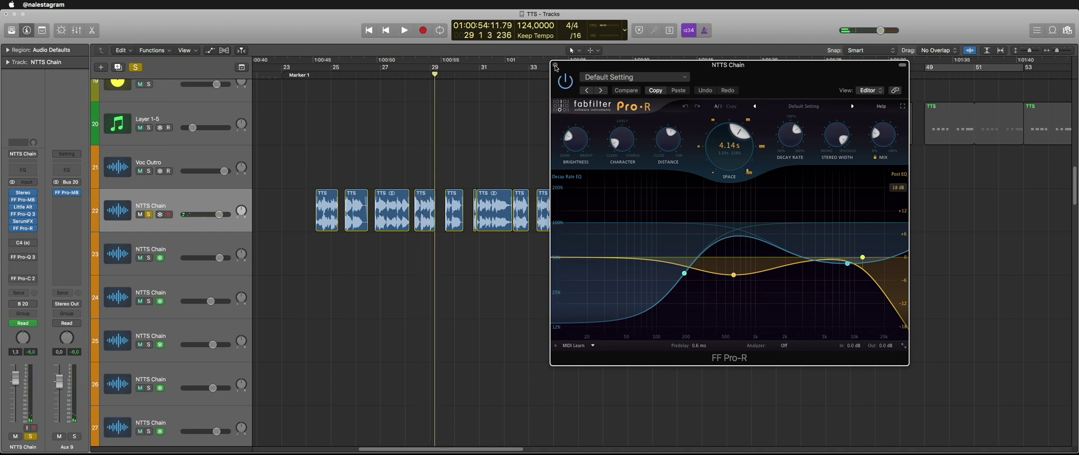
click(556, 67)
scroll(404, 217, up, 5)
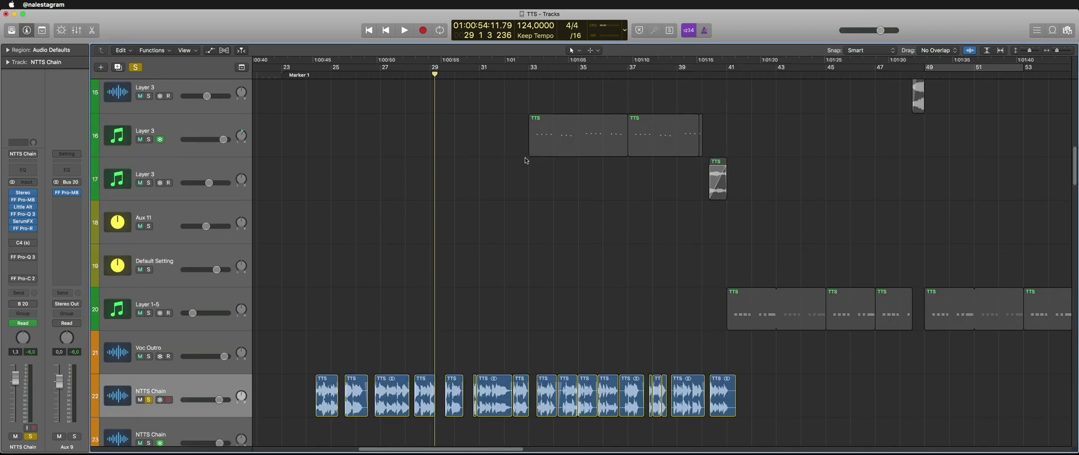
scroll(526, 160, down, 3)
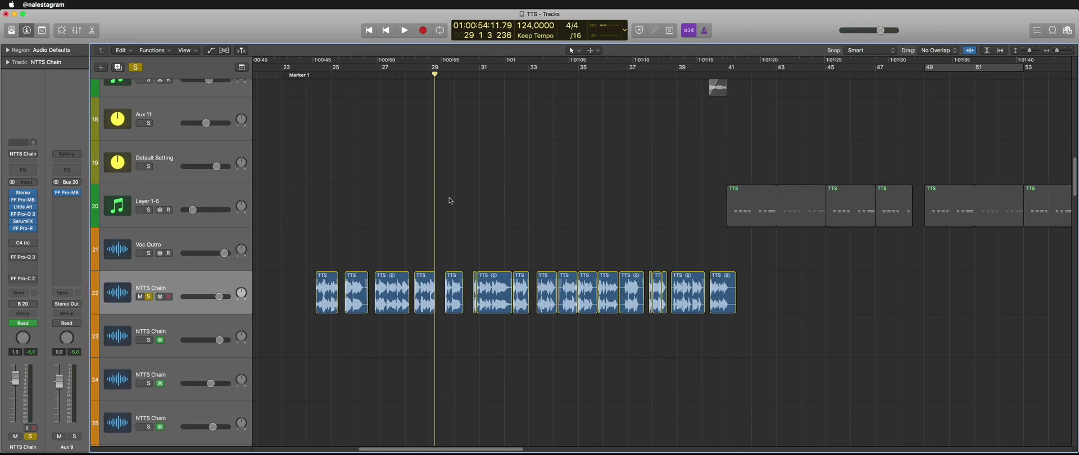
Re-enable C4 on track 22, play the vocal while viewing the multiband settings, and close it
click(23, 243)
click(342, 184)
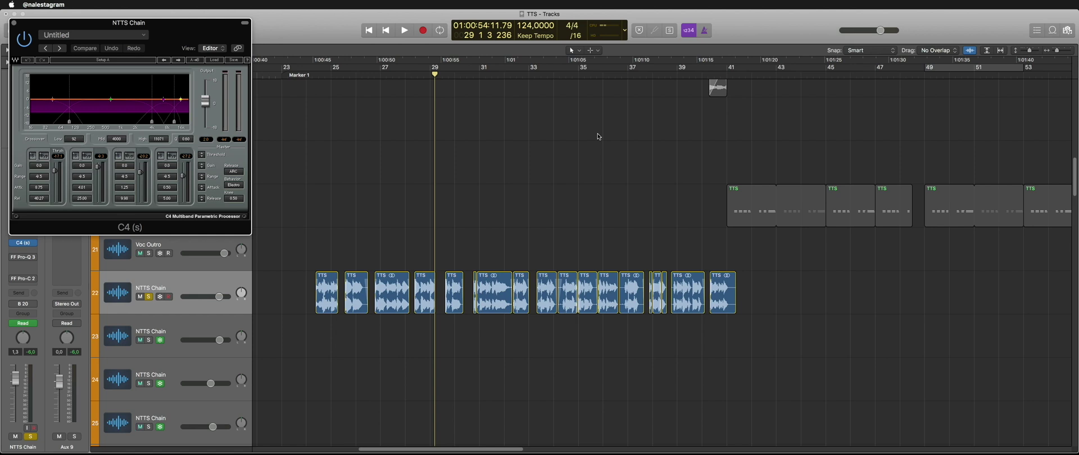
key(space)
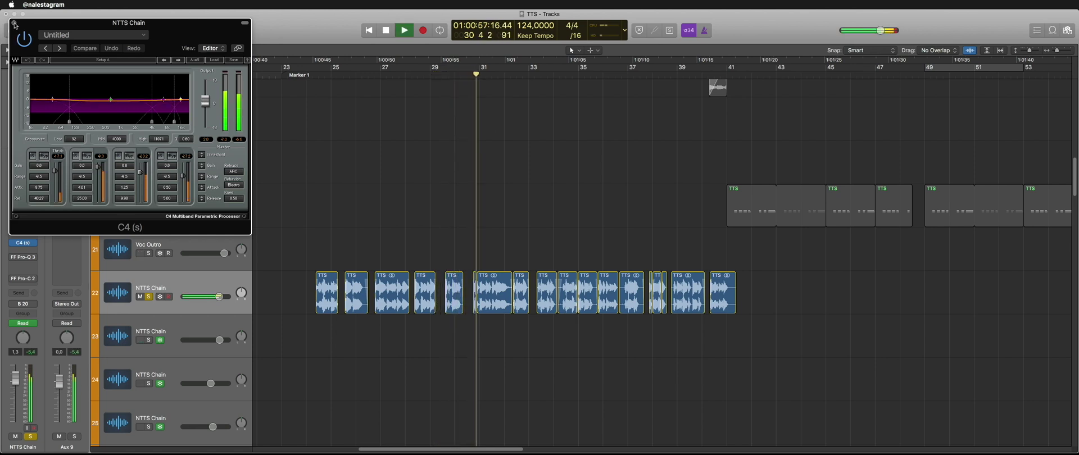
key(space)
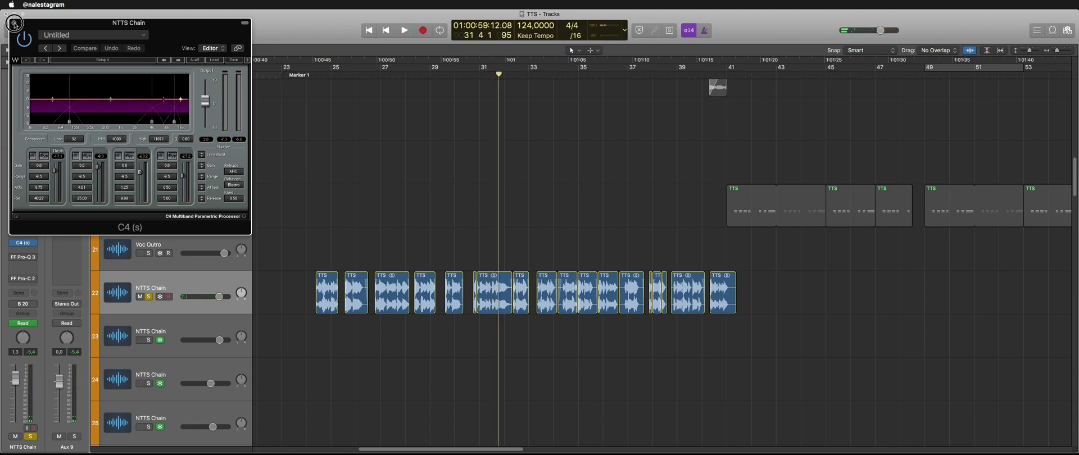
click(14, 24)
Re-enable the second FF Pro-Q 3 on track 22, view its EQ curve, and close it
click(23, 257)
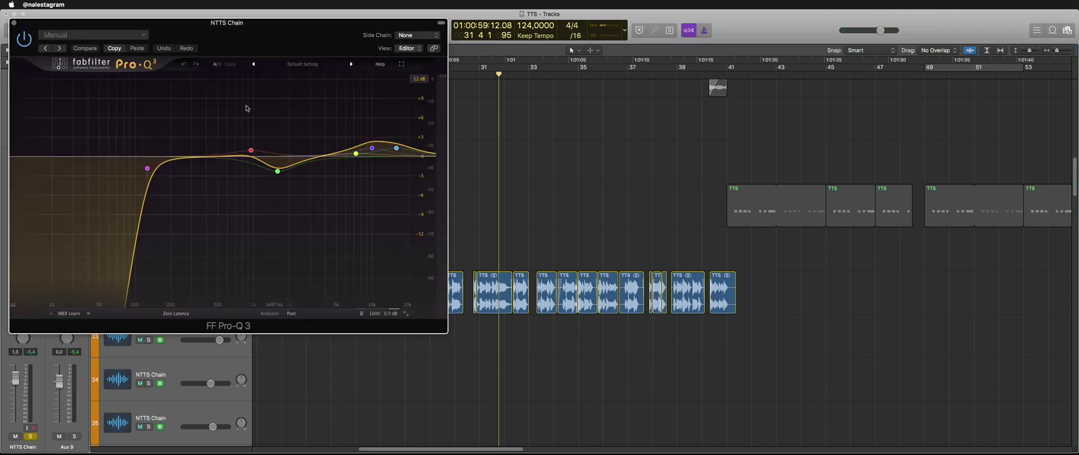
drag(225, 36, 605, 79)
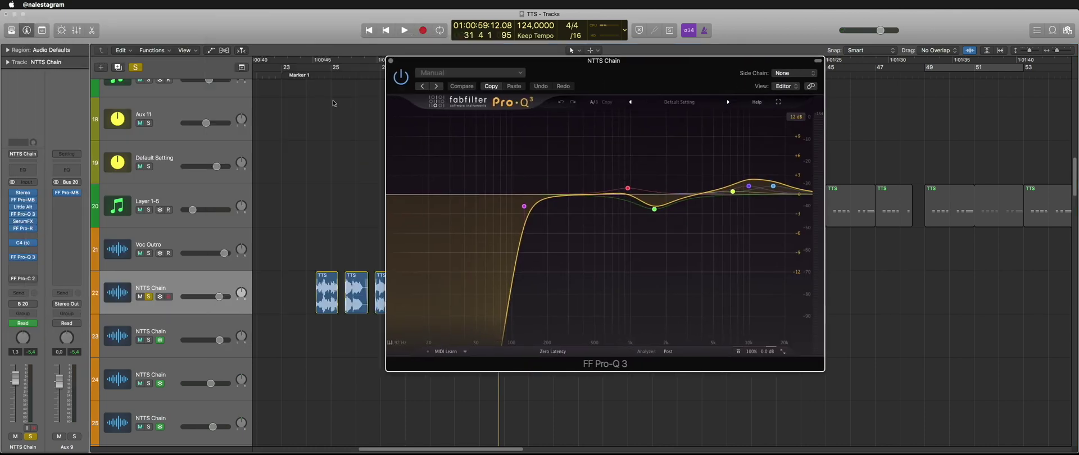
click(391, 60)
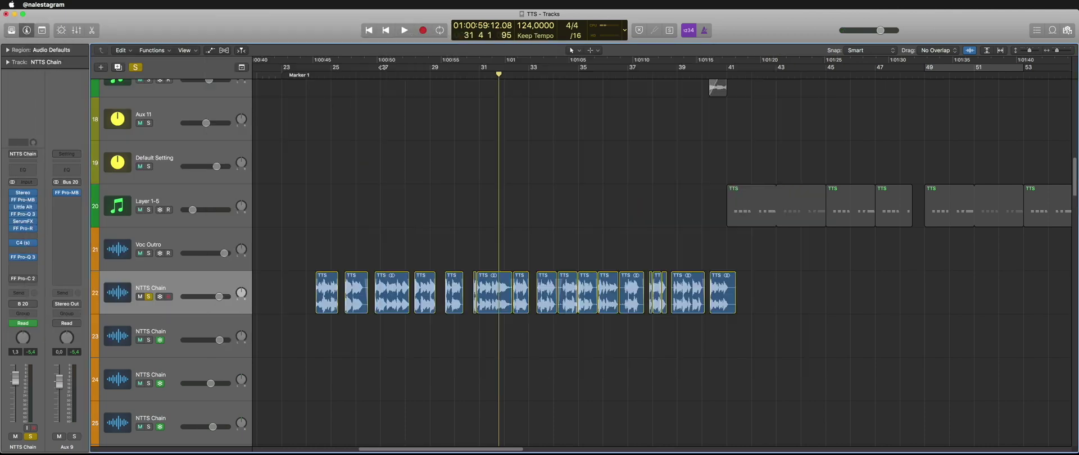
Open FF Pro-C 2 on track 22, glance at the plug-in chains of tracks 23 and 24, and reselect track 22
click(22, 279)
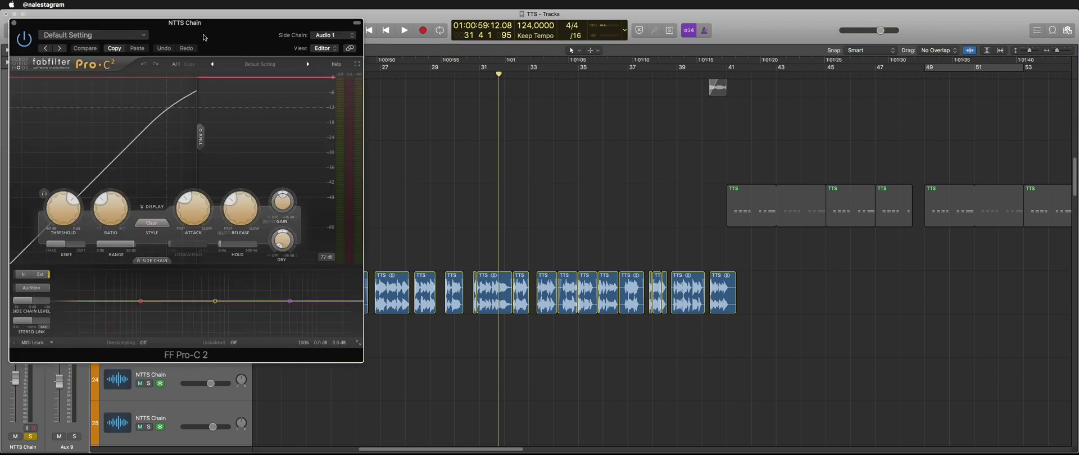
drag(209, 24, 805, 75)
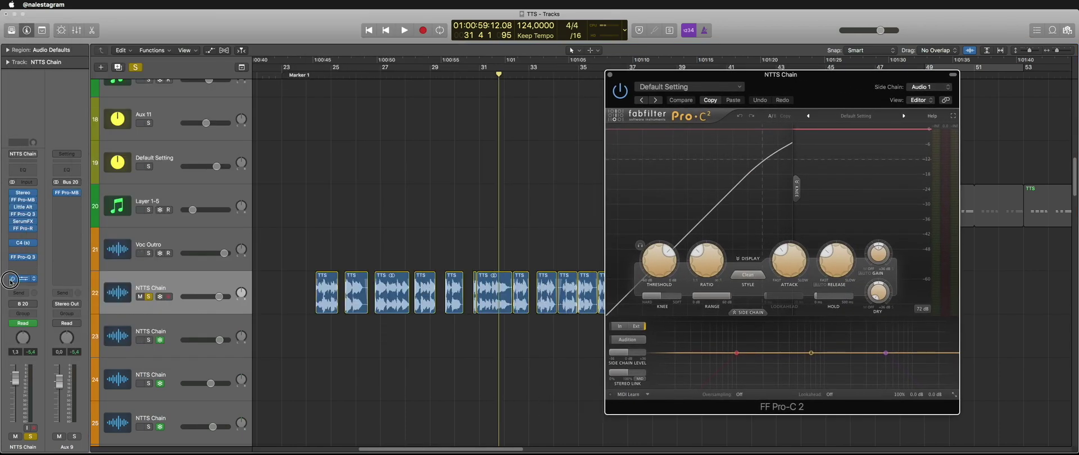
click(169, 306)
click(166, 334)
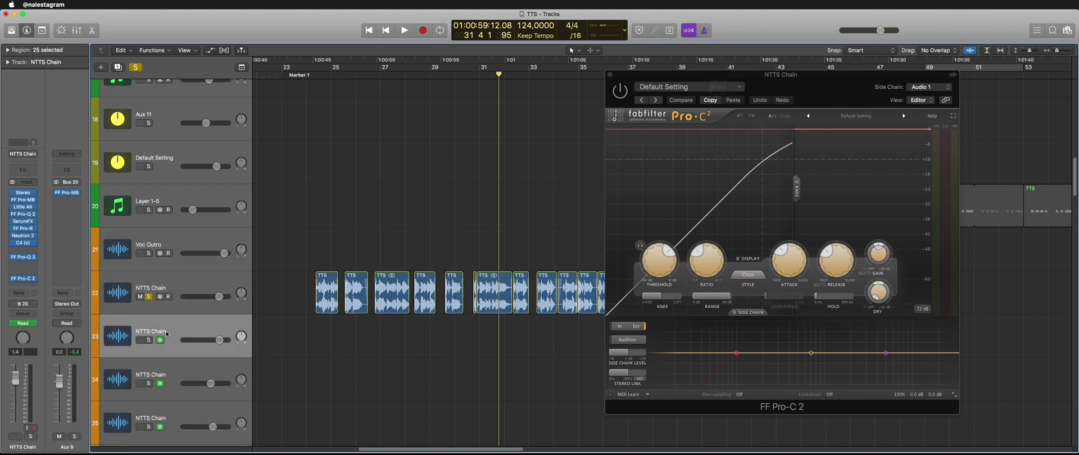
click(167, 372)
click(188, 282)
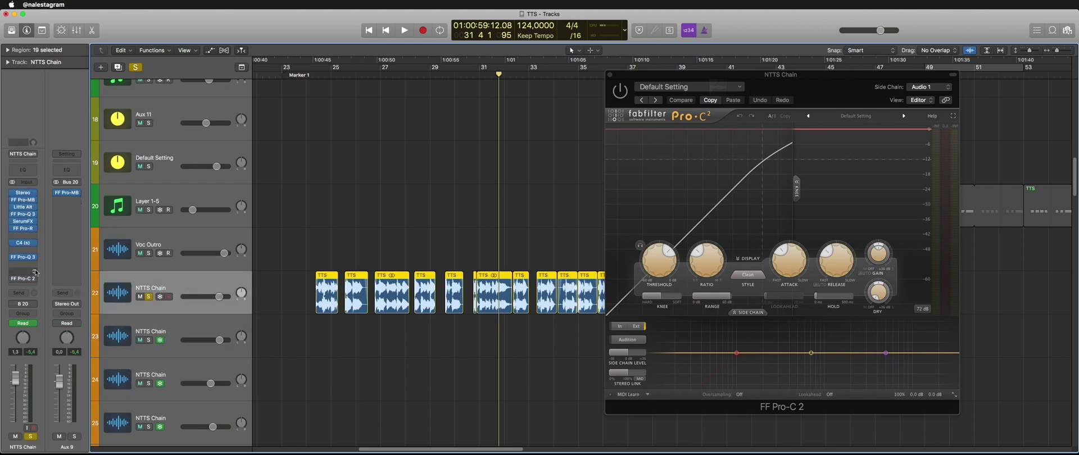
Re-enable FF Pro-C 2, unsolo track 22, play the full mix from bar 24 while viewing the side-chain compression, and close the plug-in
click(301, 74)
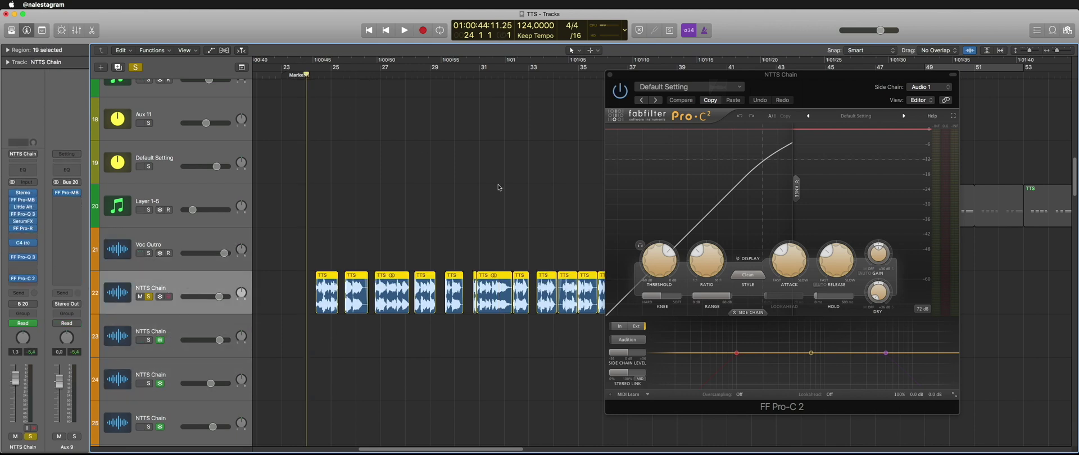
click(270, 353)
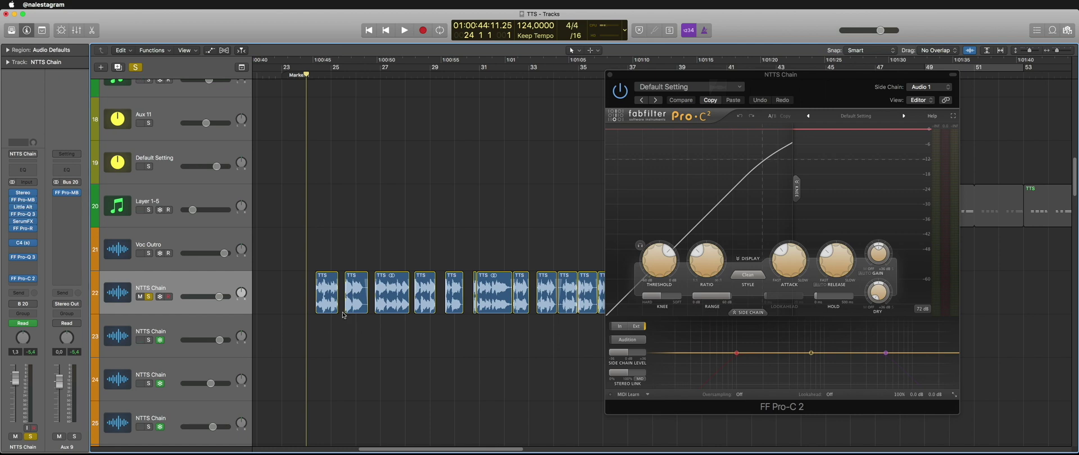
click(150, 298)
key(space)
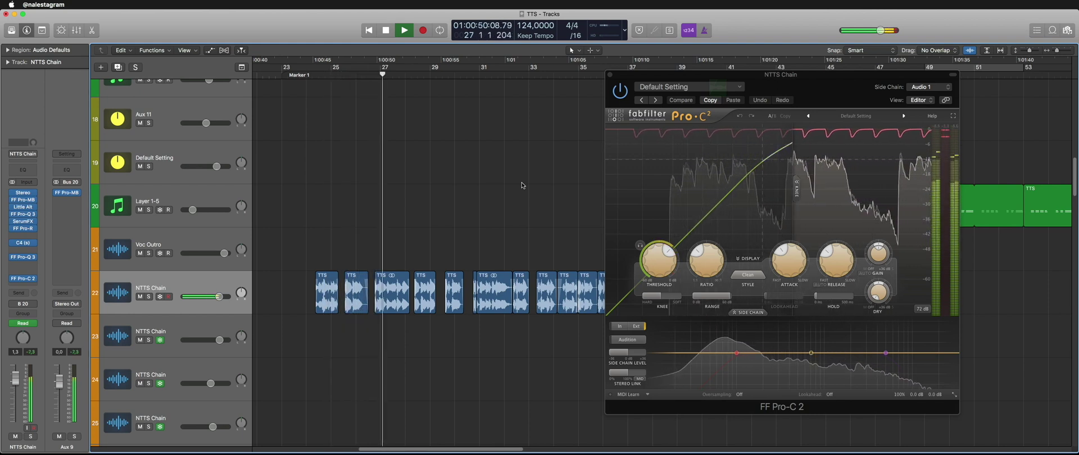
click(610, 76)
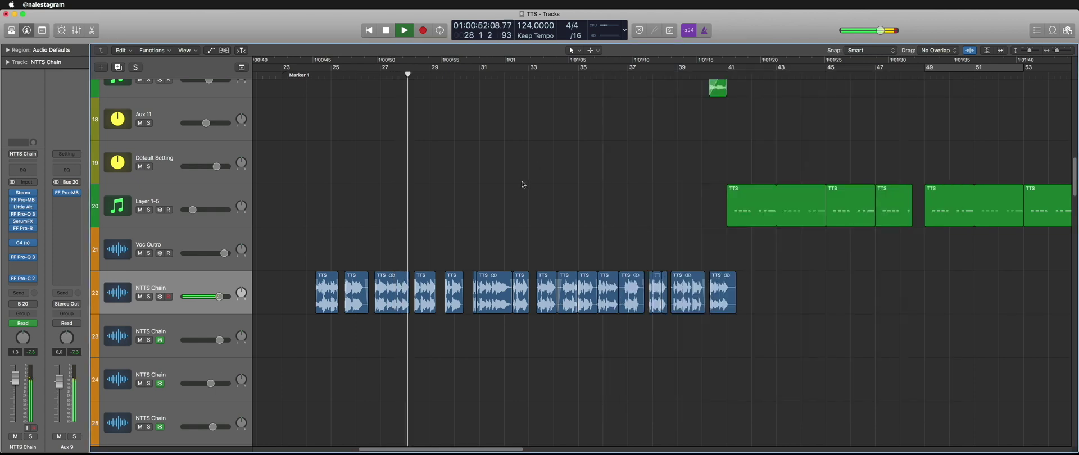
Solo vocal track 31 briefly during playback, stop, unsolo it, and select the track to show its plug-in chain
scroll(498, 231, down, 4)
scroll(498, 230, down, 8)
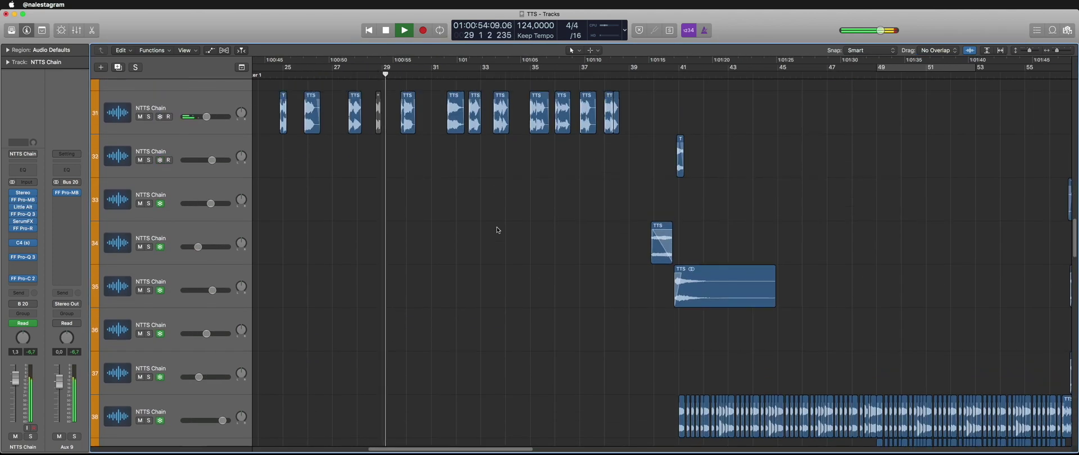
scroll(498, 230, up, 1)
click(149, 188)
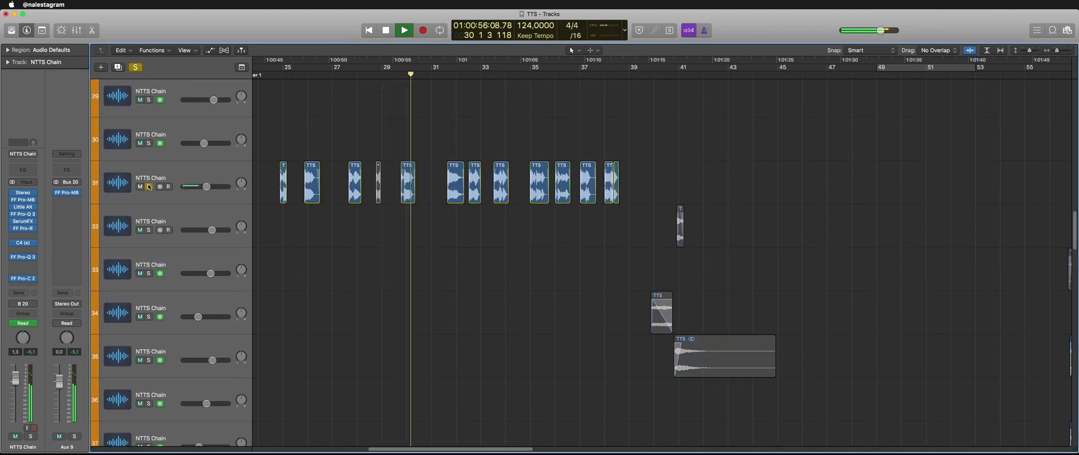
key(space)
click(149, 187)
click(171, 176)
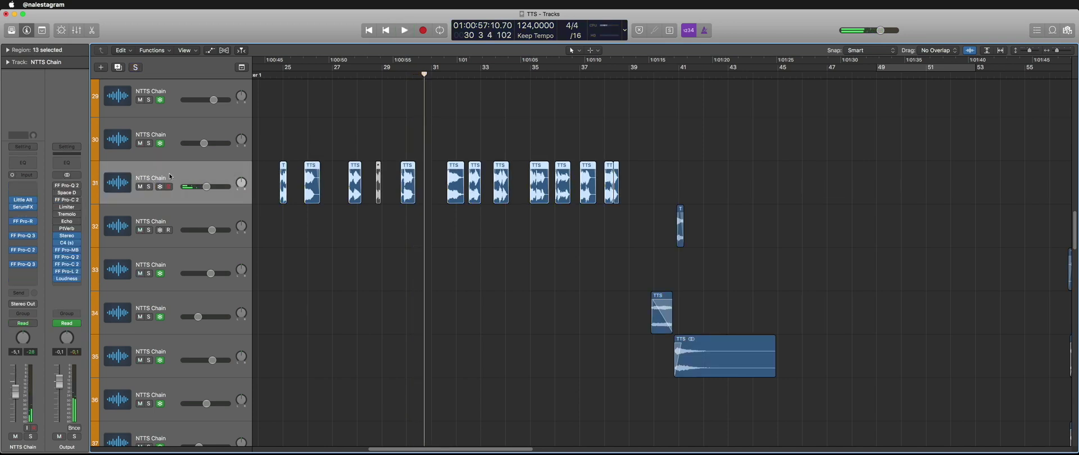
Play the mix from bar 24 beat 3 with track 31's volume raised to 6.0 dB, stop, and lower it to -5.2 dB
scroll(236, 330, up, 4)
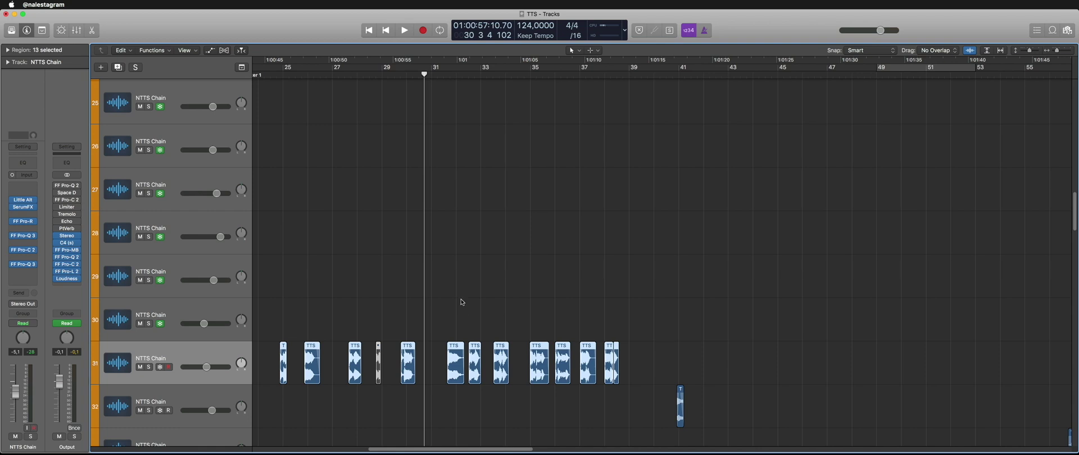
scroll(467, 300, left, 3)
click(387, 188)
click(335, 80)
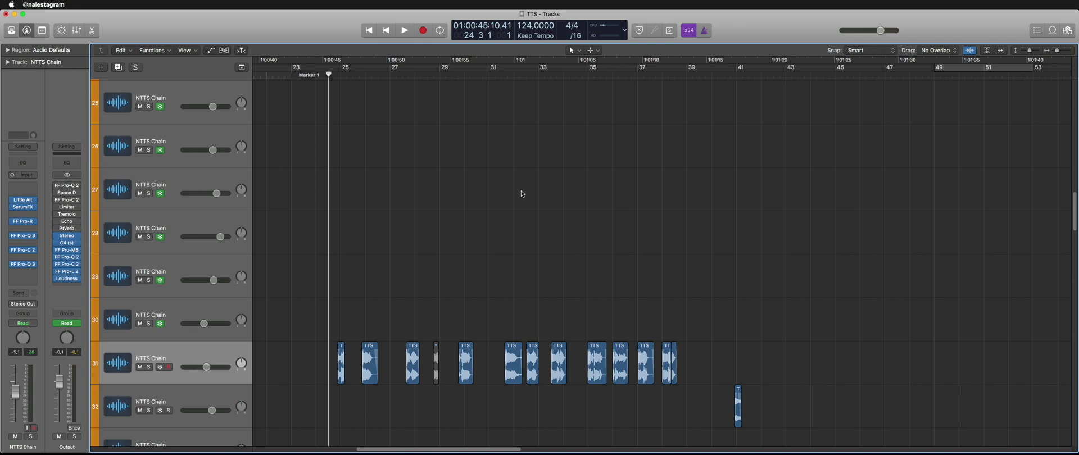
key(space)
drag(15, 391, 20, 371)
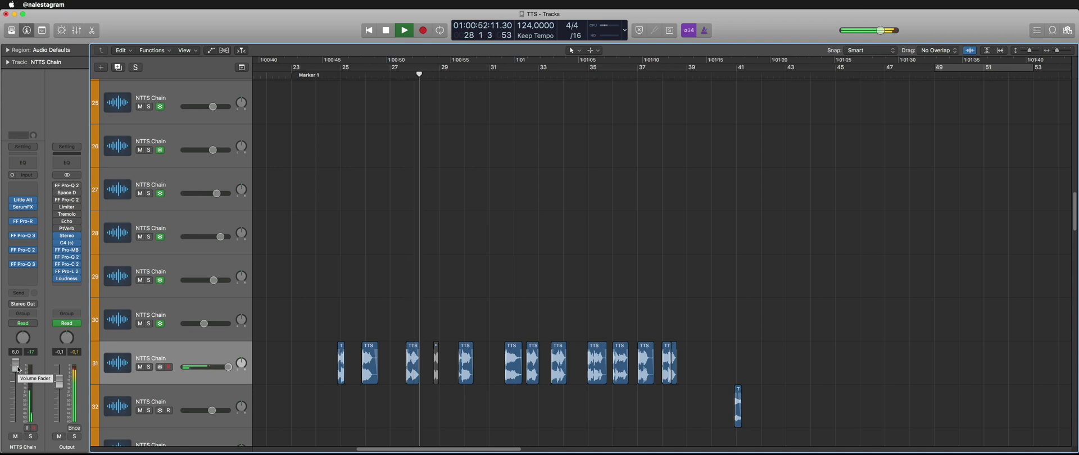
key(space)
drag(19, 369, 18, 388)
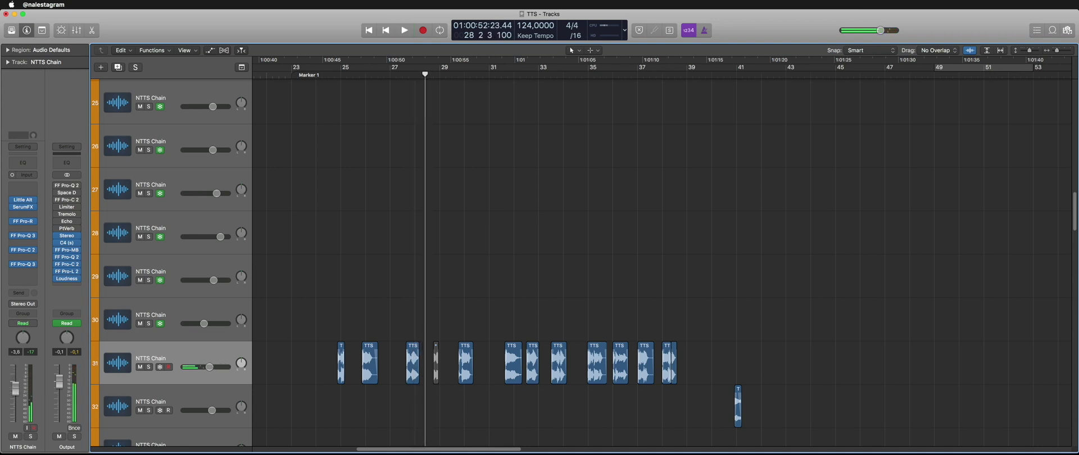
Place the playhead at bar 41 and select vocal track 38 with the chopped vocal regions
scroll(551, 301, up, 10)
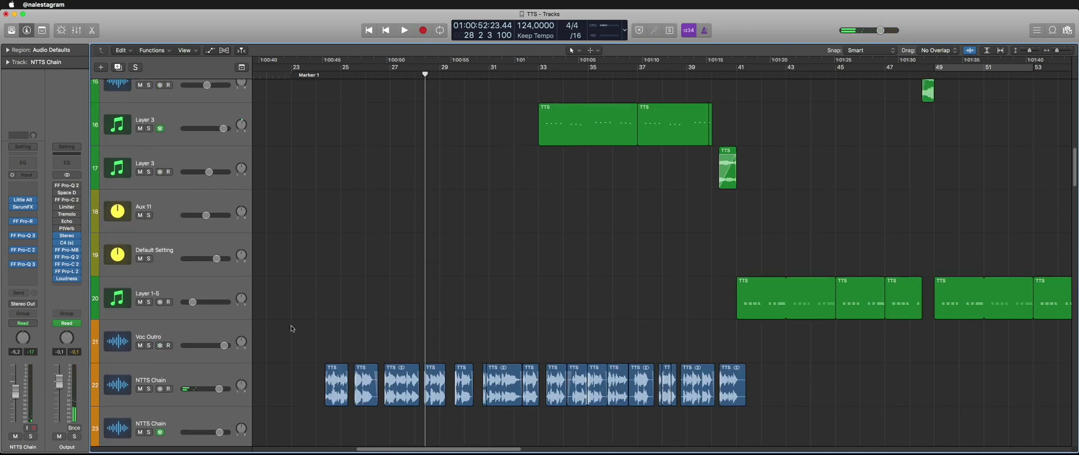
scroll(482, 303, down, 15)
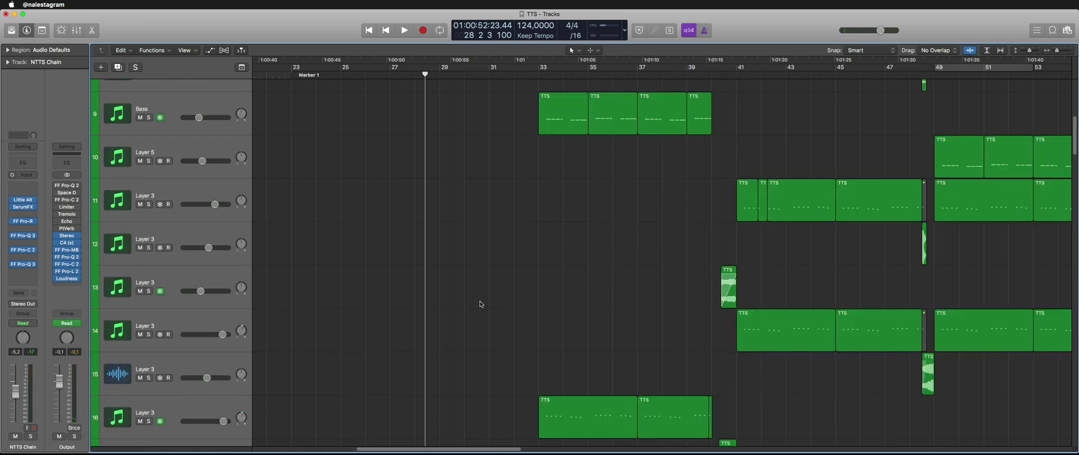
scroll(414, 148, right, 5)
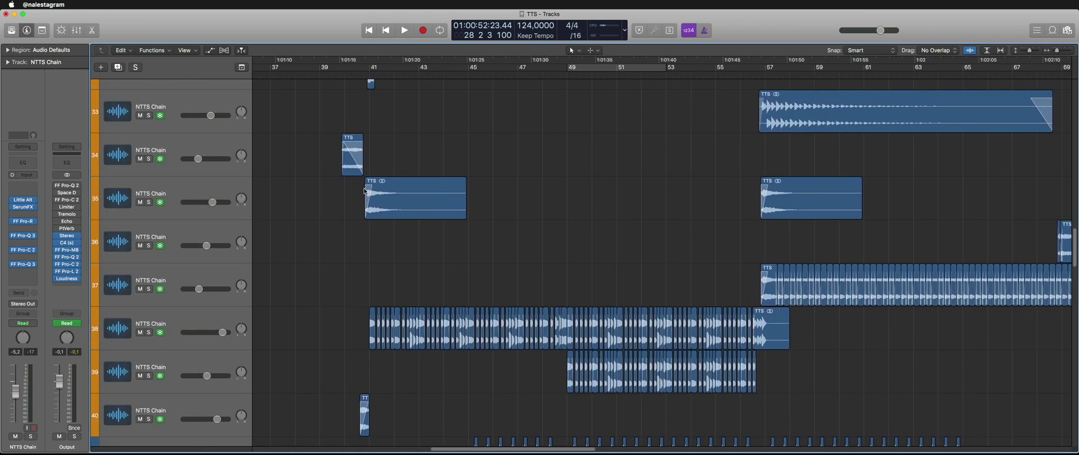
click(371, 80)
click(145, 321)
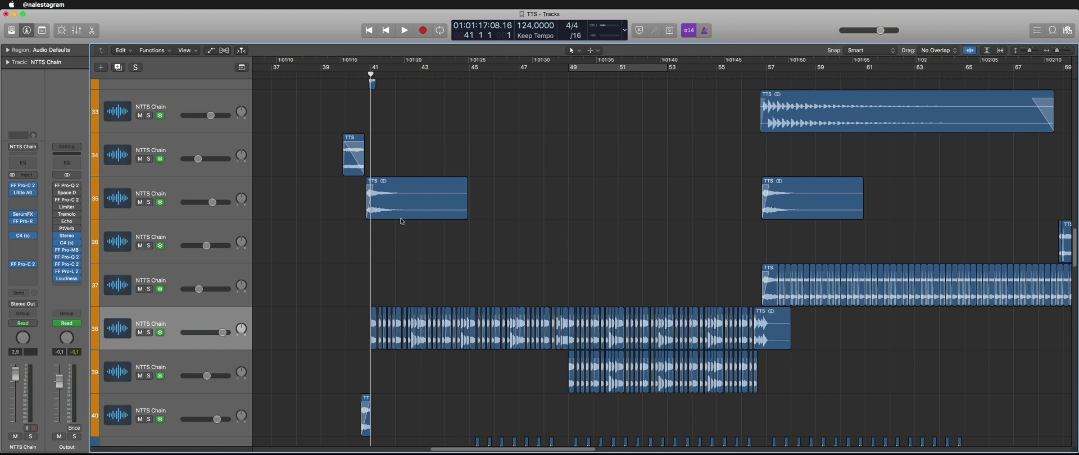
Solo track 38 and play its vocal chops from bar 41 to about bar 42
scroll(400, 222, down, 5)
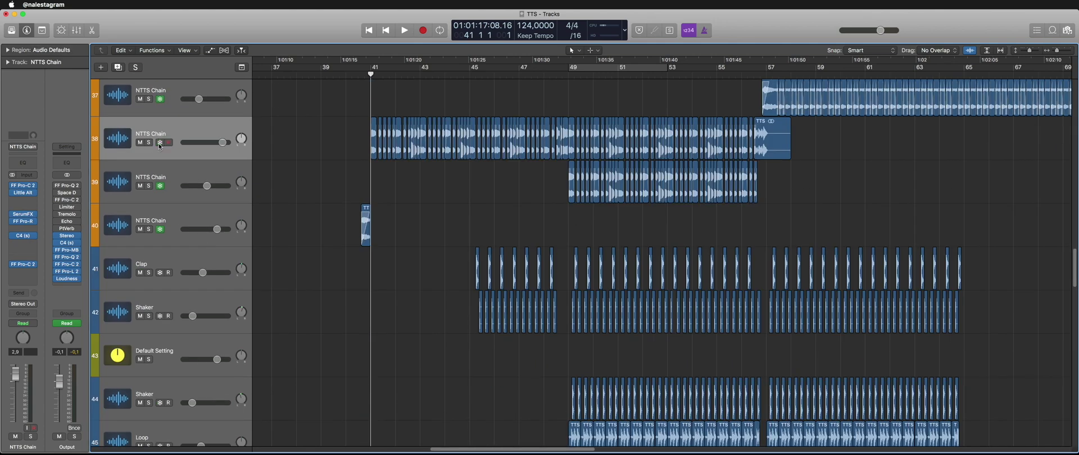
key(s)
key(space)
scroll(409, 176, up, 2)
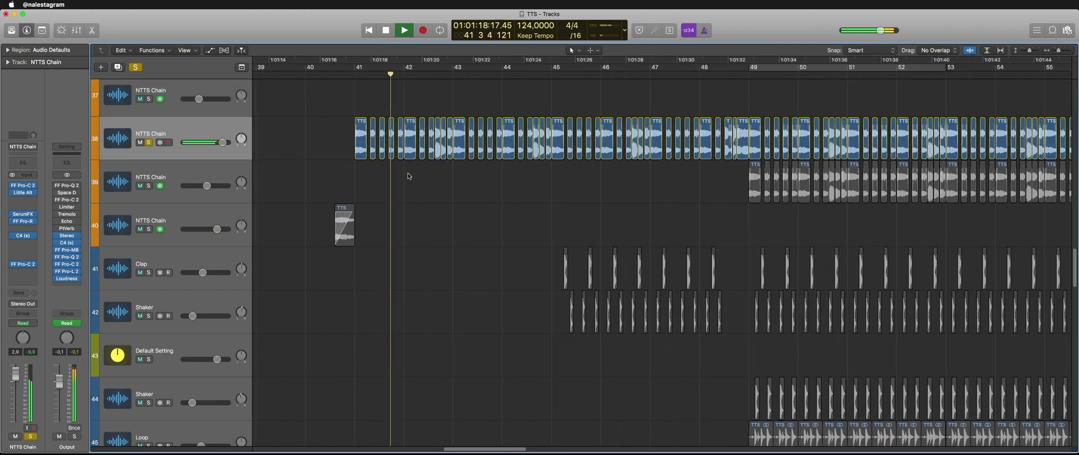
scroll(388, 188, up, 2)
key(space)
scroll(387, 192, up, 3)
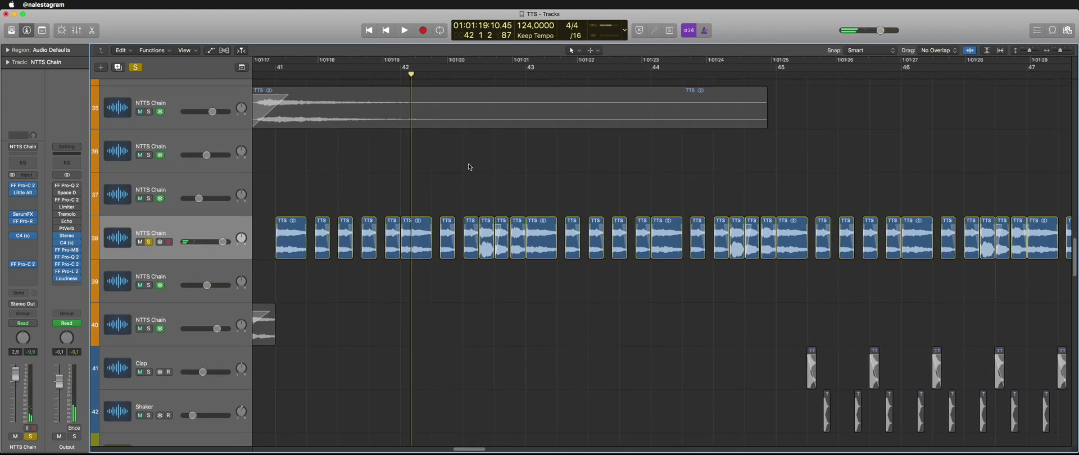
Check Little AlterBoy and the last FF Pro-C 2 in track 38's plug-in chain, closing each one
scroll(473, 169, left, 5)
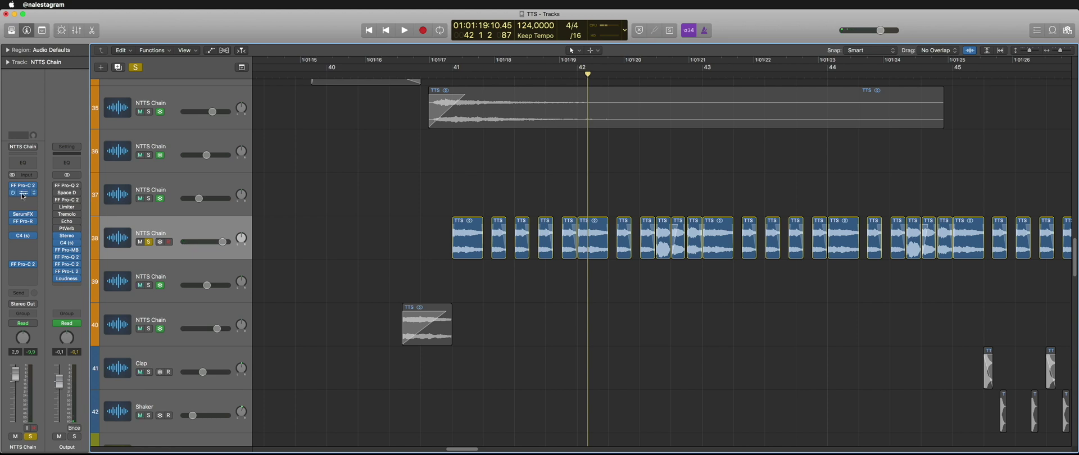
click(23, 196)
click(14, 23)
scroll(562, 253, right, 3)
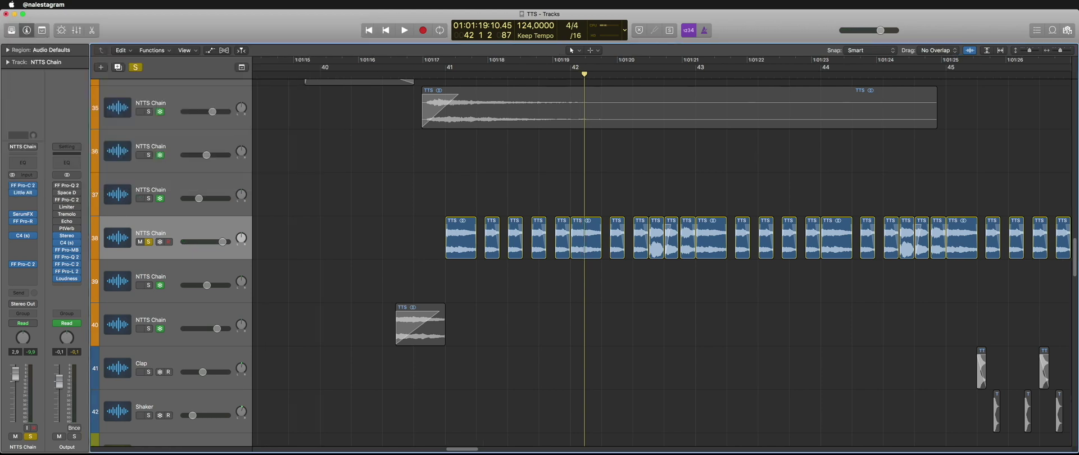
click(22, 265)
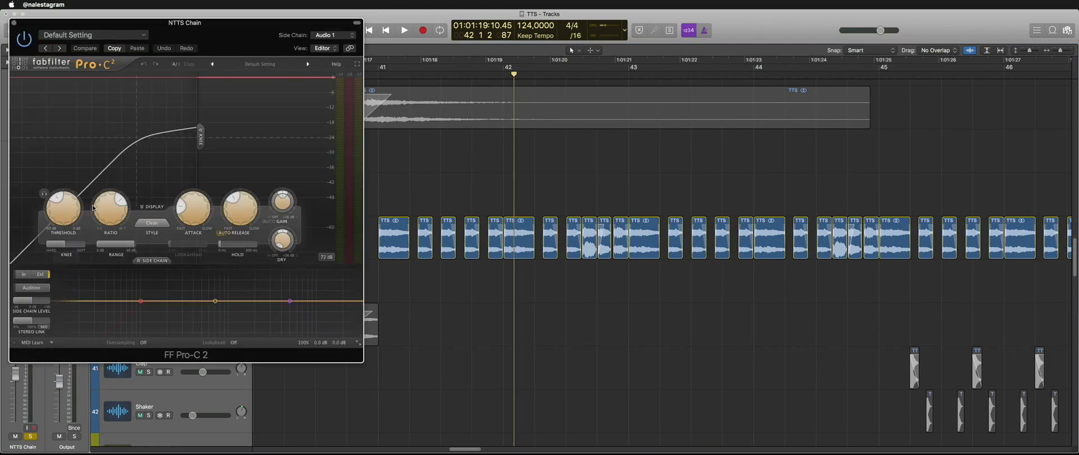
click(14, 23)
scroll(429, 183, up, 3)
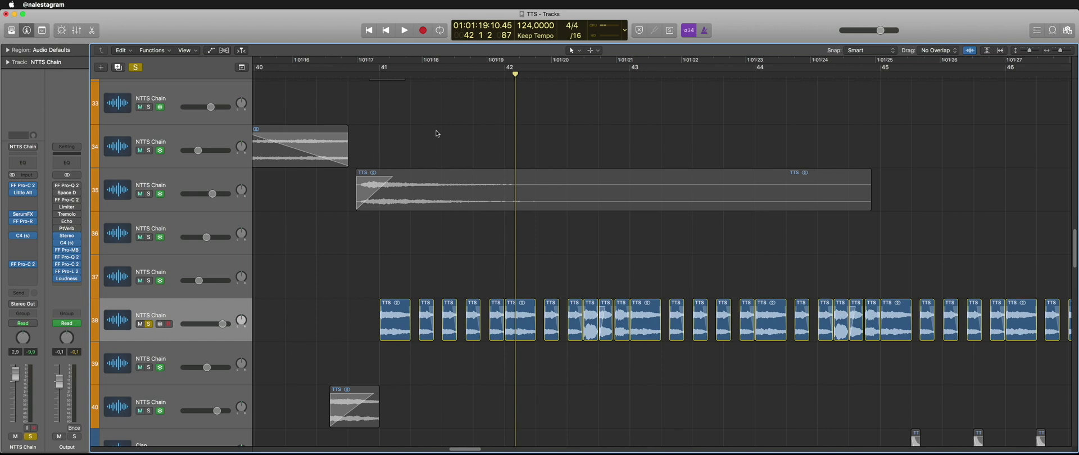
Play track 38's soloed vocal chops from just before bar 42 beat 3 to about bar 43 beat 2
scroll(437, 134, down, 3)
scroll(436, 134, right, 3)
scroll(426, 263, up, 4)
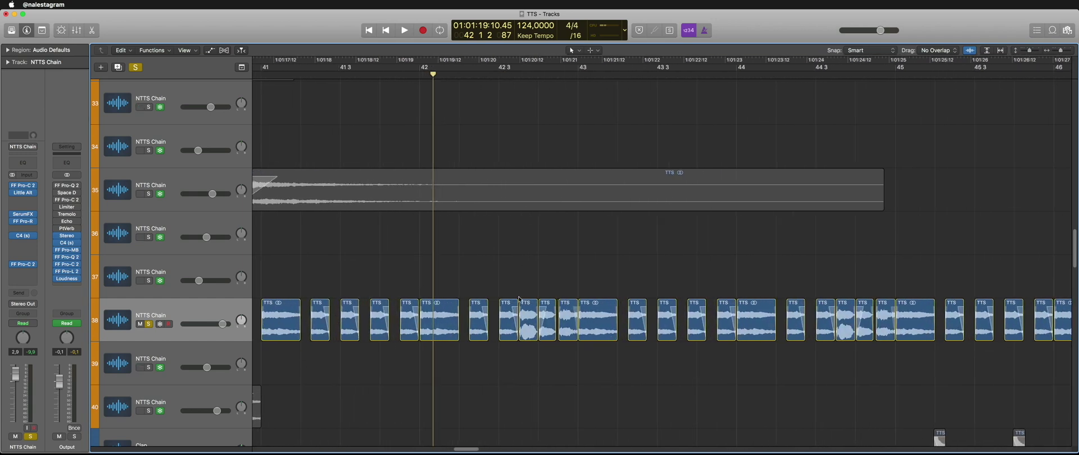
click(487, 74)
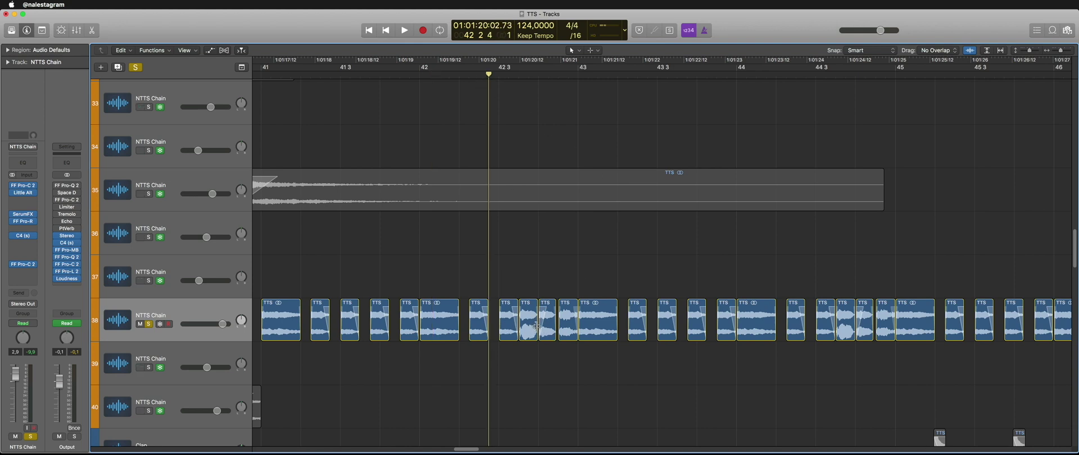
key(space)
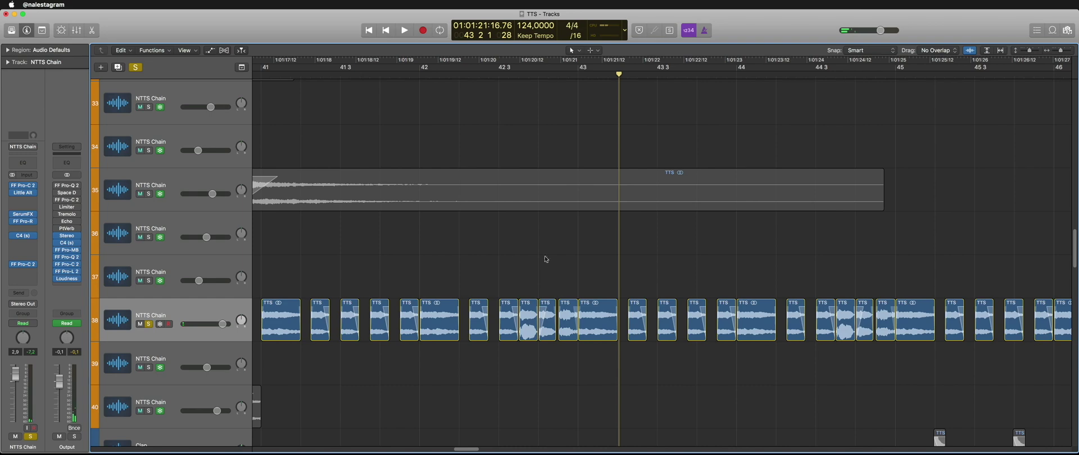
Check SerumFX and FF Pro-R in track 38's plug-in chain, closing each one
scroll(546, 259, down, 5)
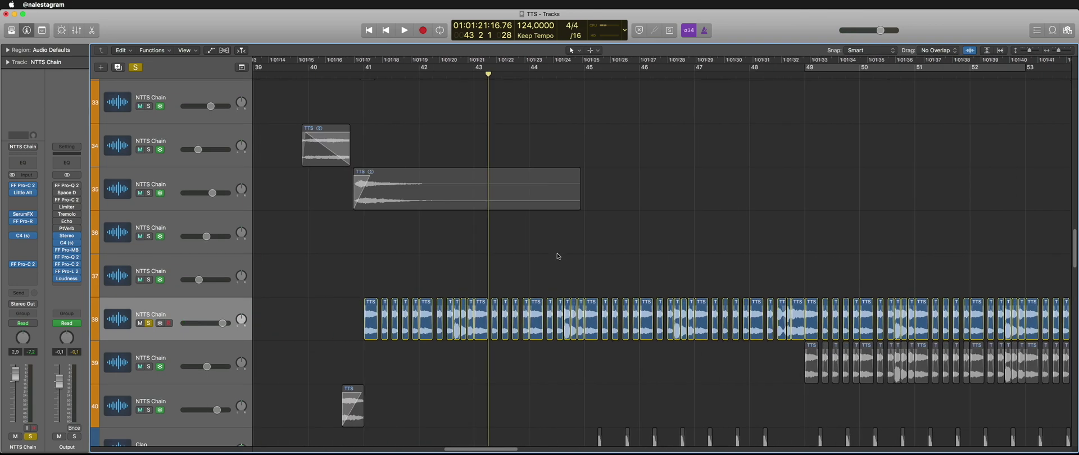
scroll(316, 265, down, 2)
scroll(371, 206, up, 3)
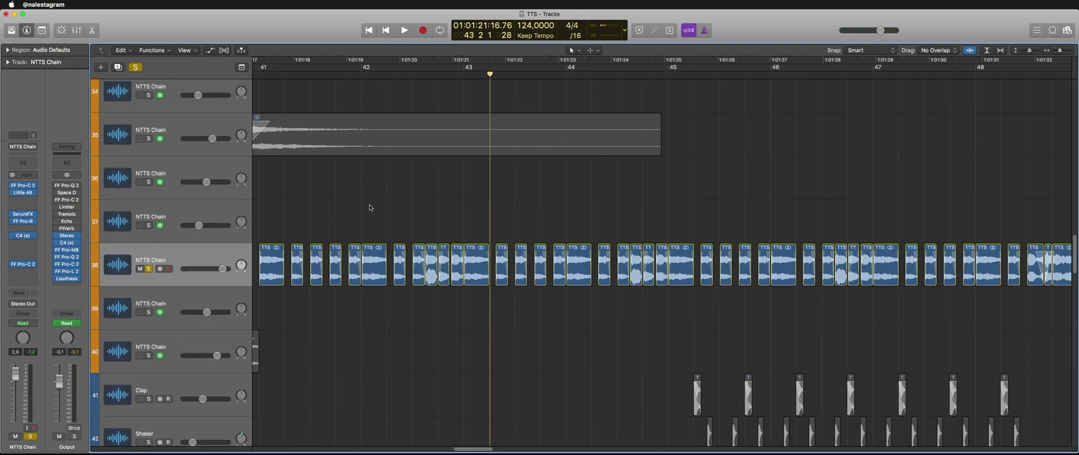
click(39, 137)
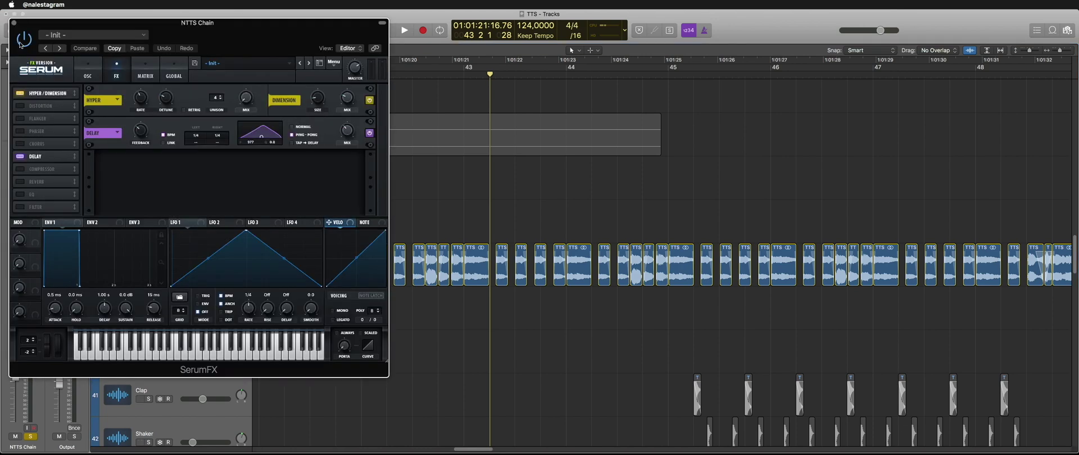
click(15, 23)
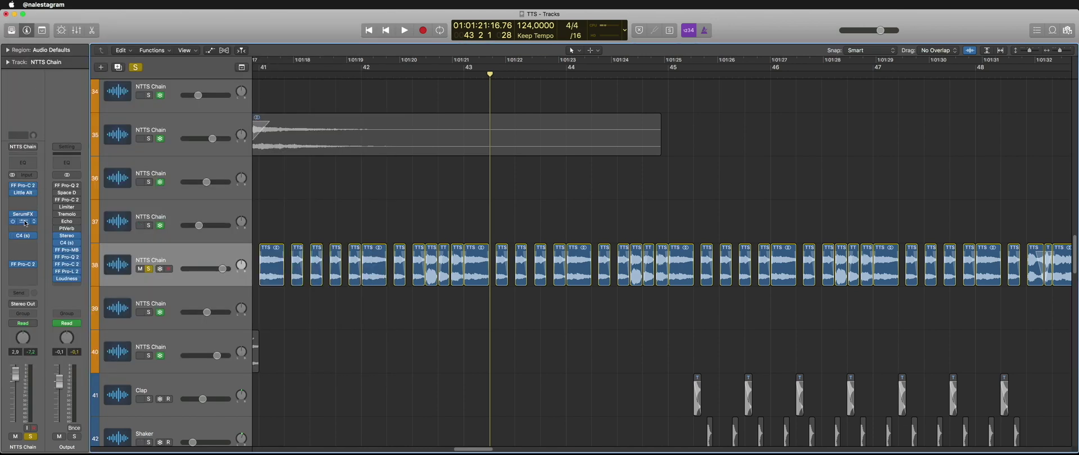
click(23, 224)
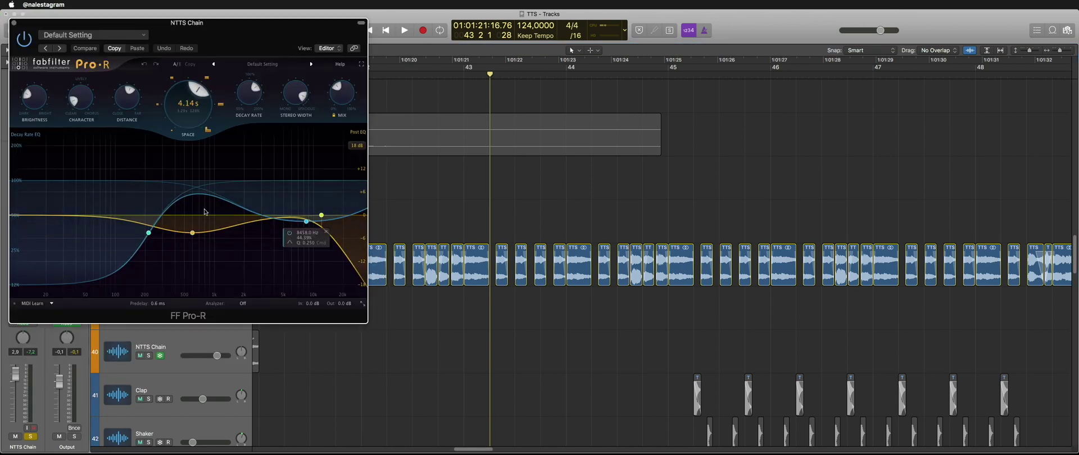
click(15, 23)
Set the cycle range from bar 49 to bar 53 and solo vocal track 39
key(super+Left)
key(super+Left)
key(super+Left)
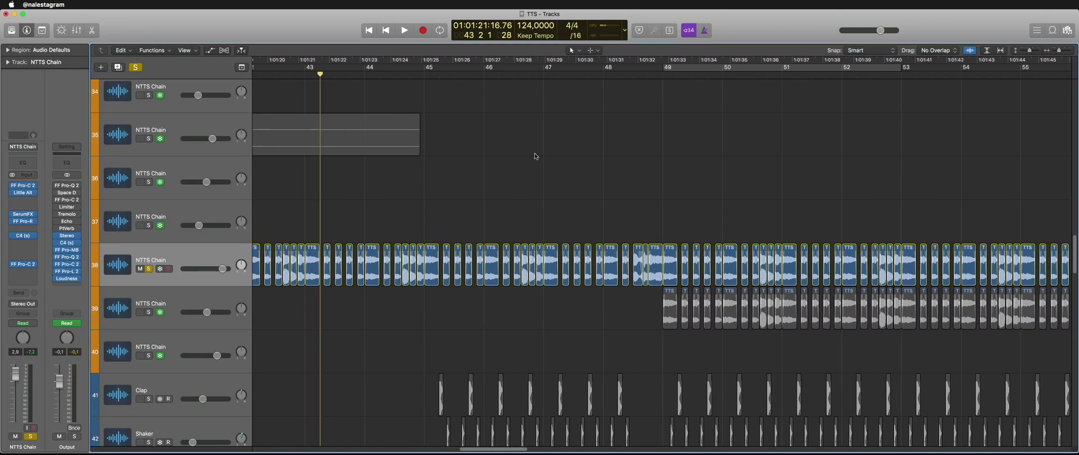
click(597, 66)
scroll(596, 169, right, 5)
click(171, 297)
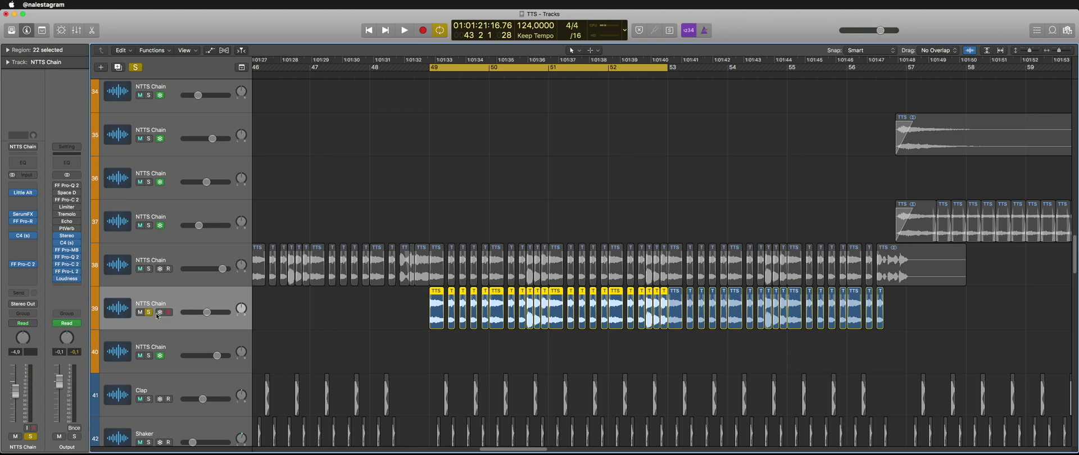
Open Little AlterBoy on track 39 and play the cycle from bar 49, adding track 38 to the solo
click(24, 195)
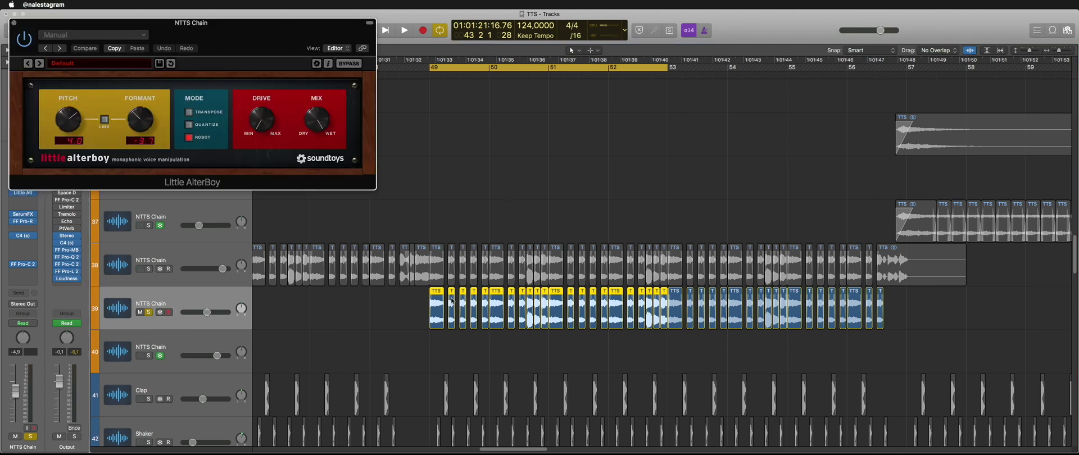
key(space)
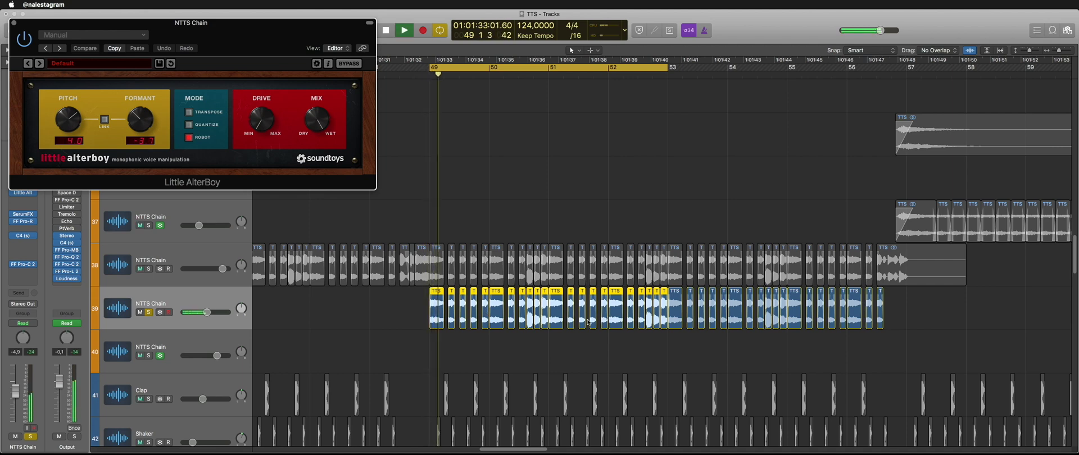
click(149, 269)
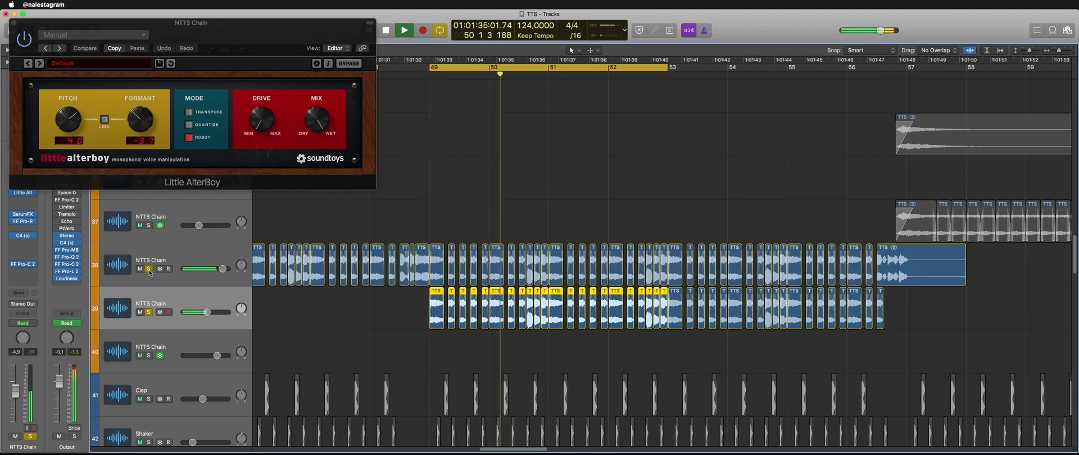
scroll(150, 273, up, 1)
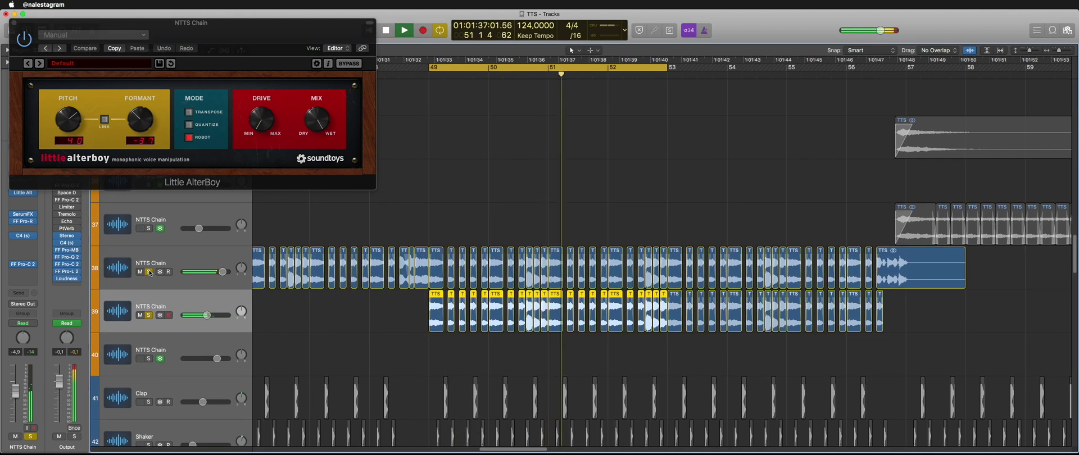
scroll(495, 172, up, 3)
scroll(495, 173, up, 10)
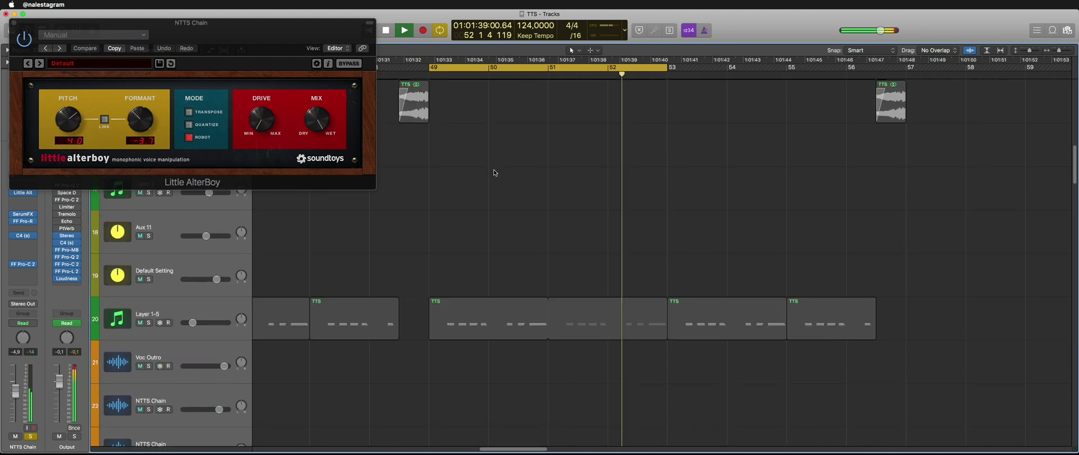
key(space)
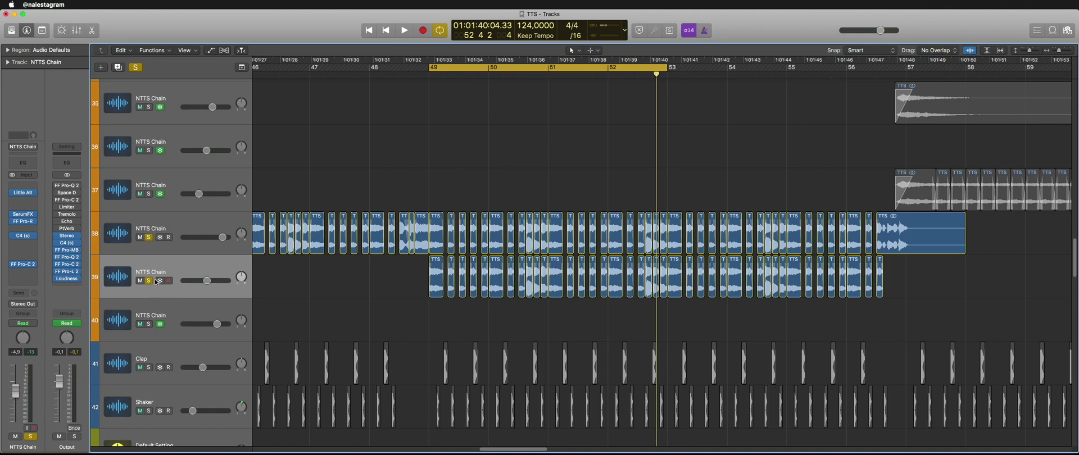
Examine where the chopped vocal regions on tracks 38 and 39 recur in the arrangement, from bar 41 to about bar 97
scroll(424, 334, down, 3)
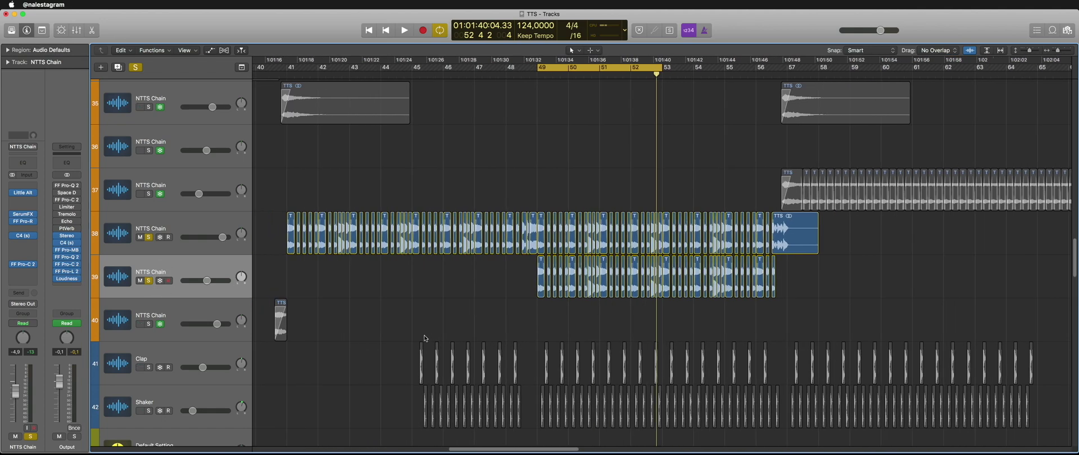
scroll(425, 338, right, 10)
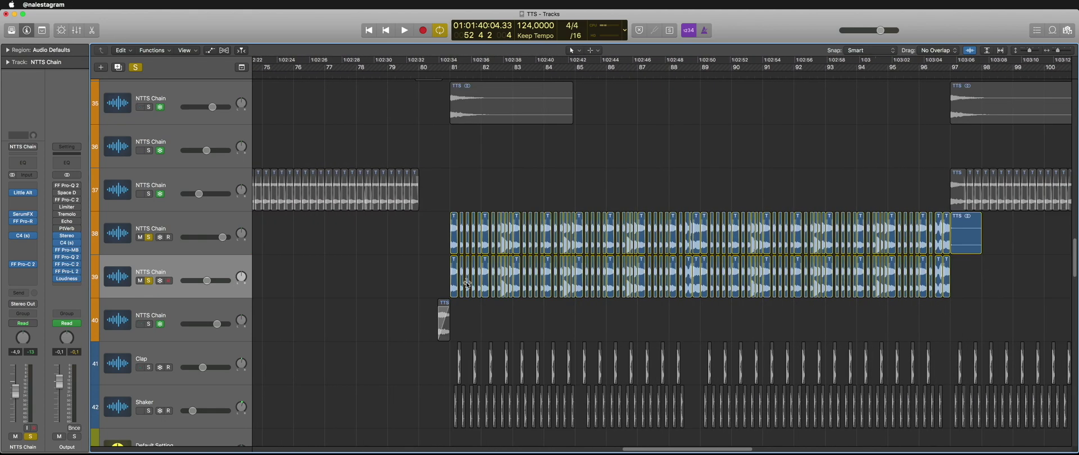
scroll(472, 285, up, 10)
scroll(483, 288, down, 8)
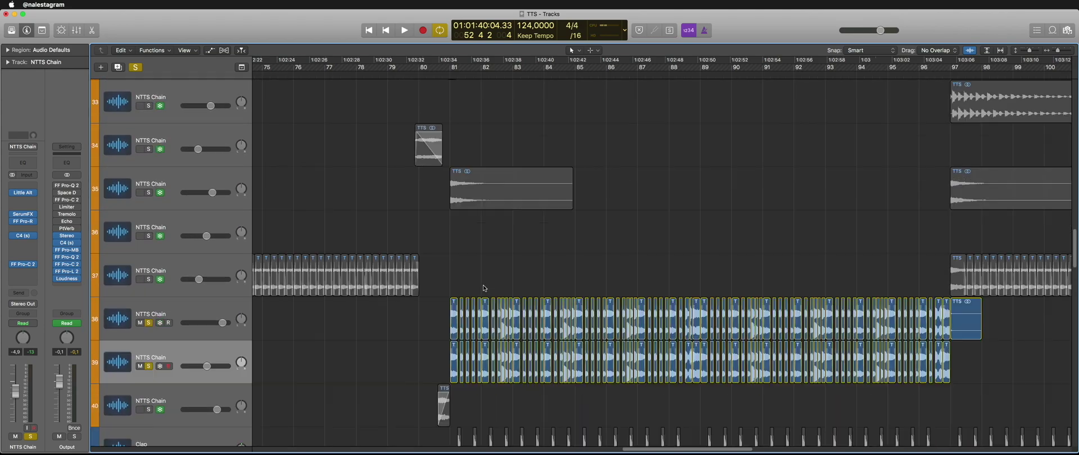
scroll(484, 288, down, 8)
scroll(484, 287, left, 15)
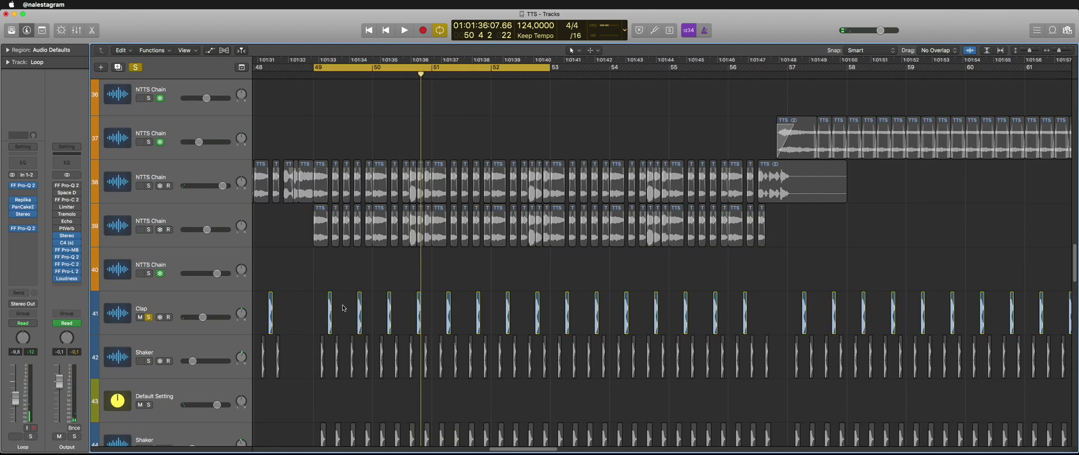
Solo the Shaker on track 42 alongside the Clap, and clear all solos
scroll(344, 307, down, 5)
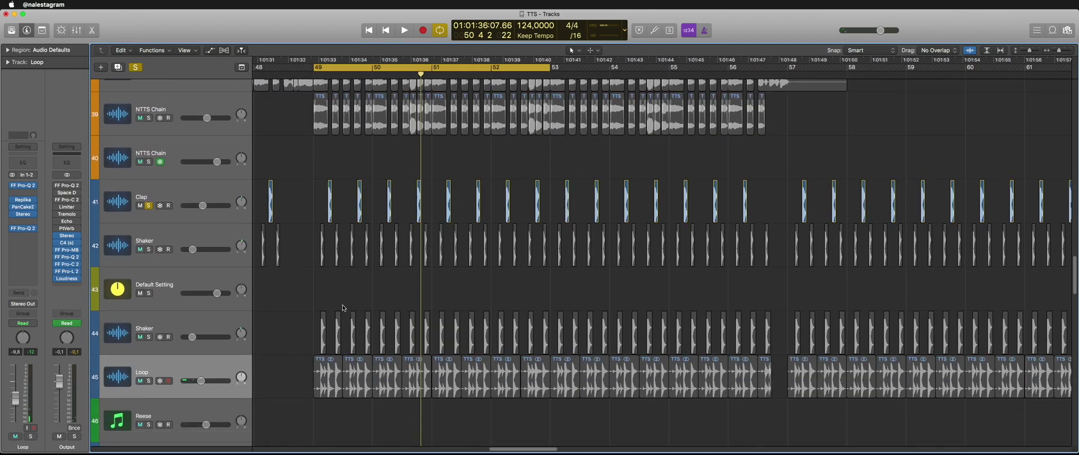
scroll(343, 307, down, 3)
click(149, 210)
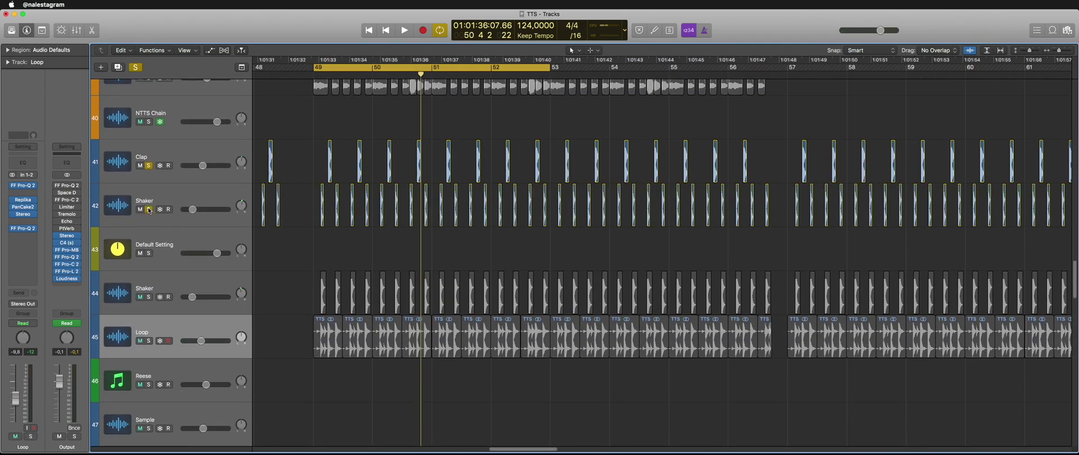
alt+click(150, 210)
Select tracks 52 to 77, from the first Break Melo through VEC4 Impacts 32, and mute them
scroll(305, 284, down, 10)
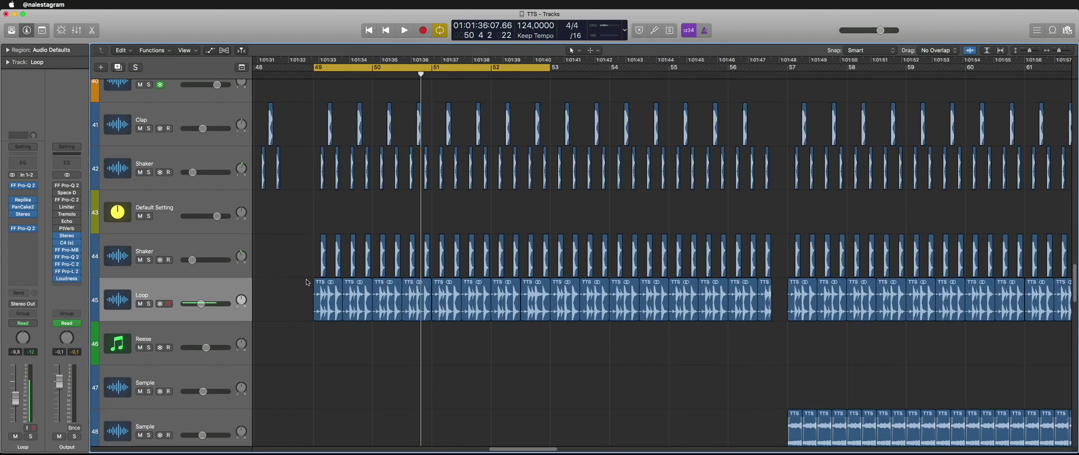
click(198, 268)
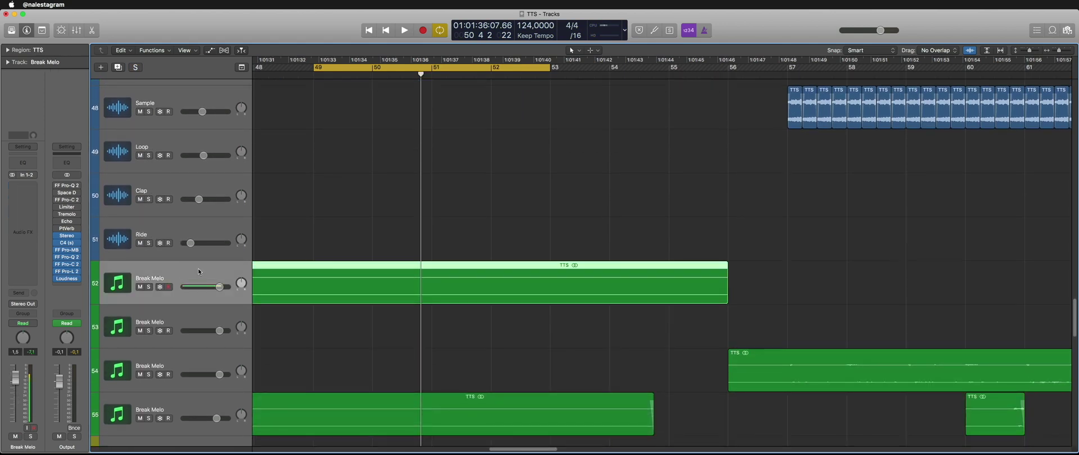
scroll(323, 277, up, 10)
scroll(358, 133, down, 12)
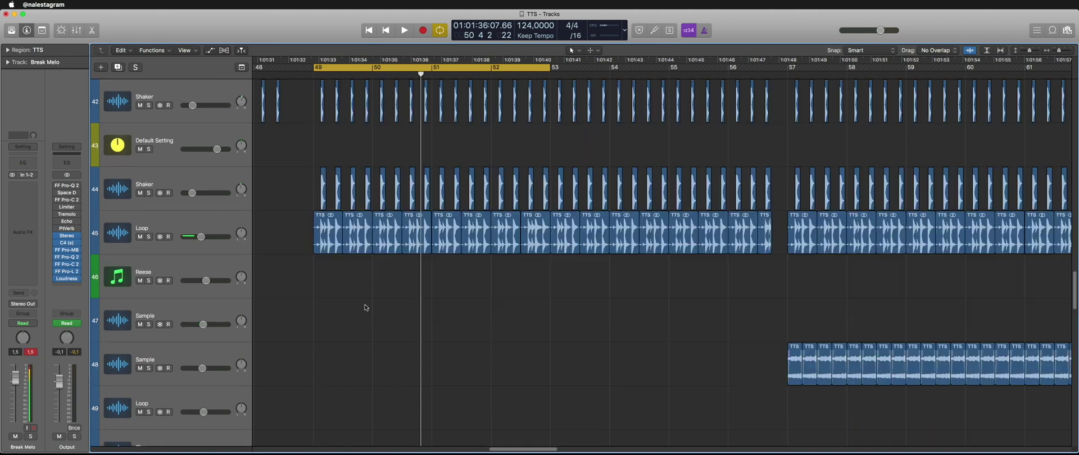
scroll(362, 178, down, 5)
scroll(363, 178, down, 20)
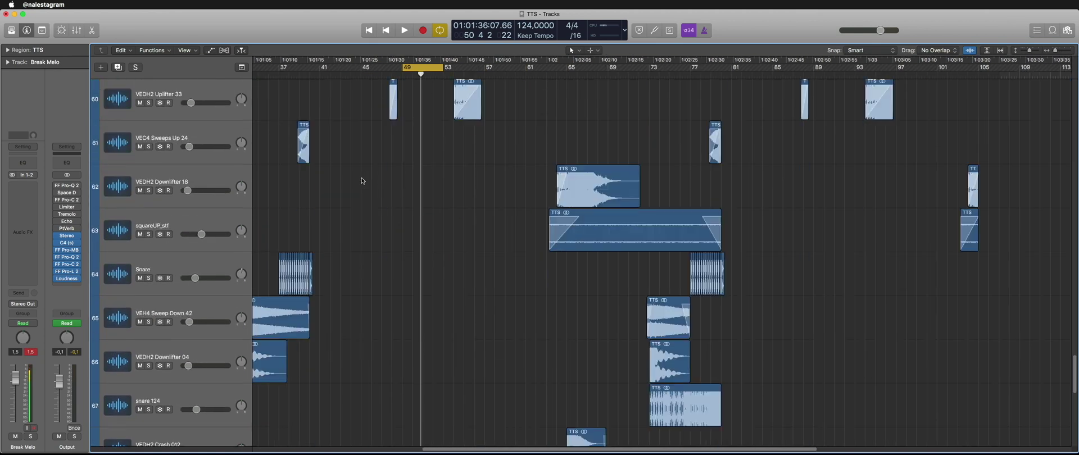
shift+click(158, 351)
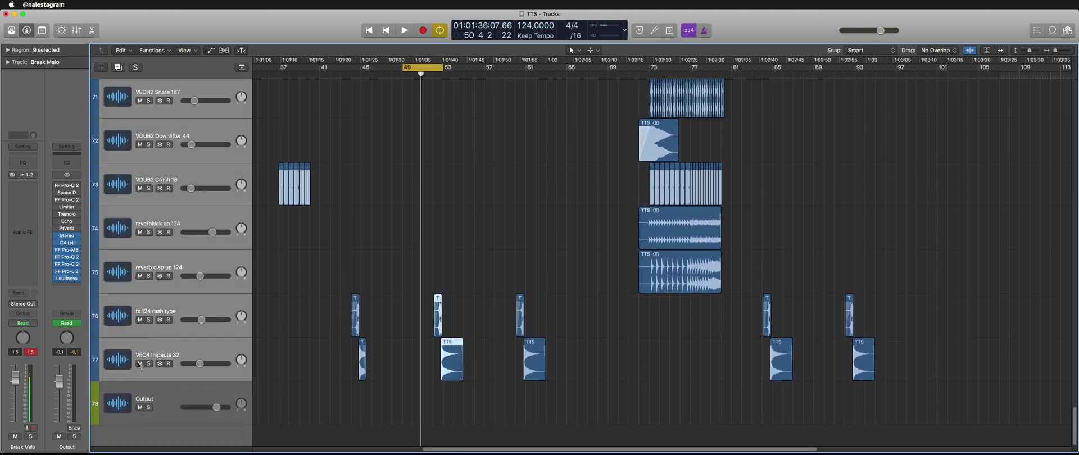
scroll(326, 362, up, 20)
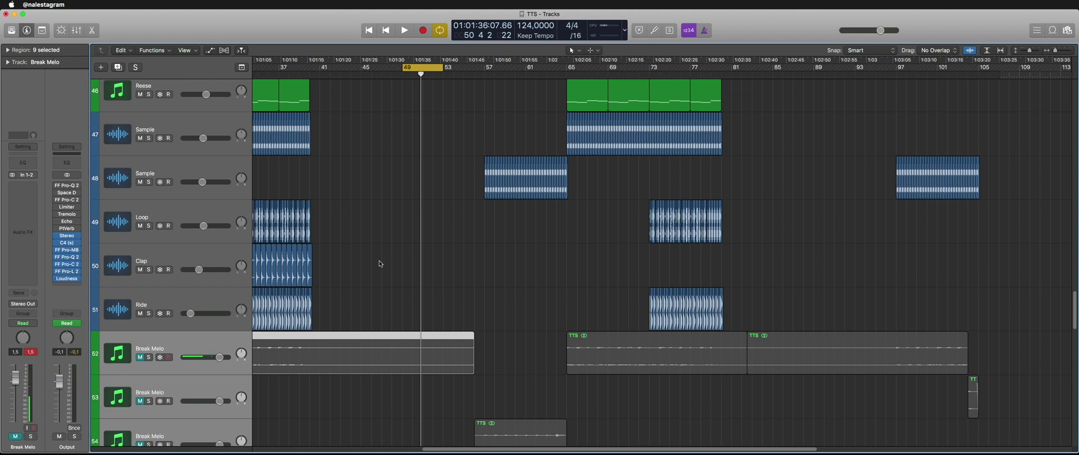
Play the cycled section with the Break Melo and effects tracks muted, stopping near the end of bar 52
key(space)
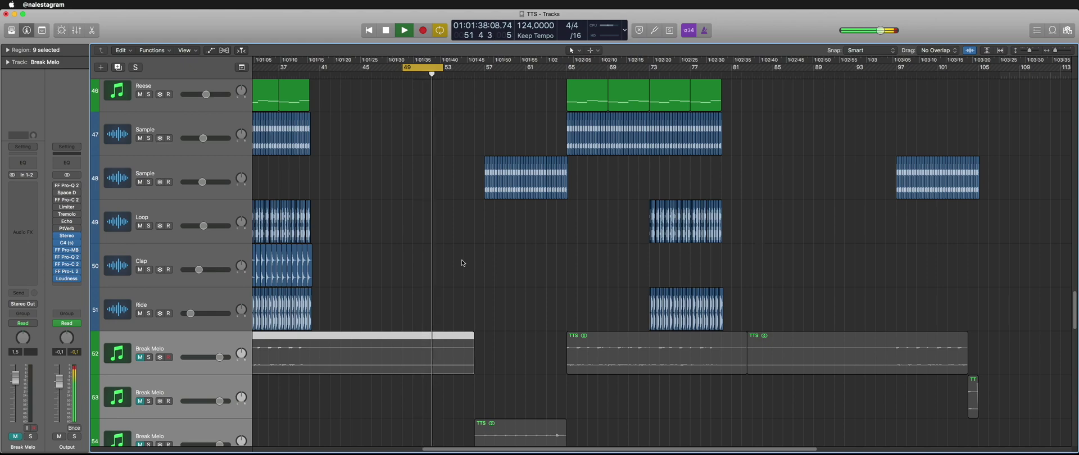
scroll(463, 263, up, 20)
key(space)
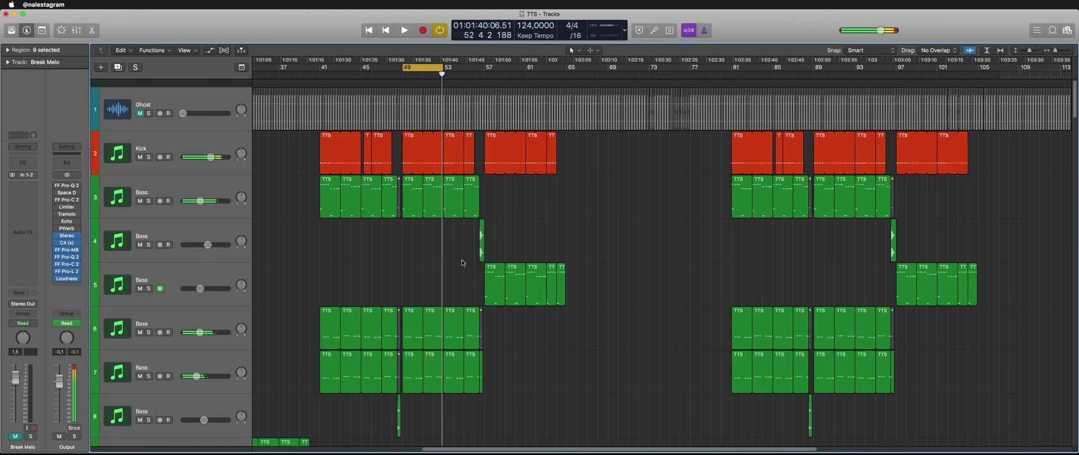
Unmute the Break Melo and effects tracks, select only Break Melo track 52, and turn off the cycle
key(z)
click(393, 193)
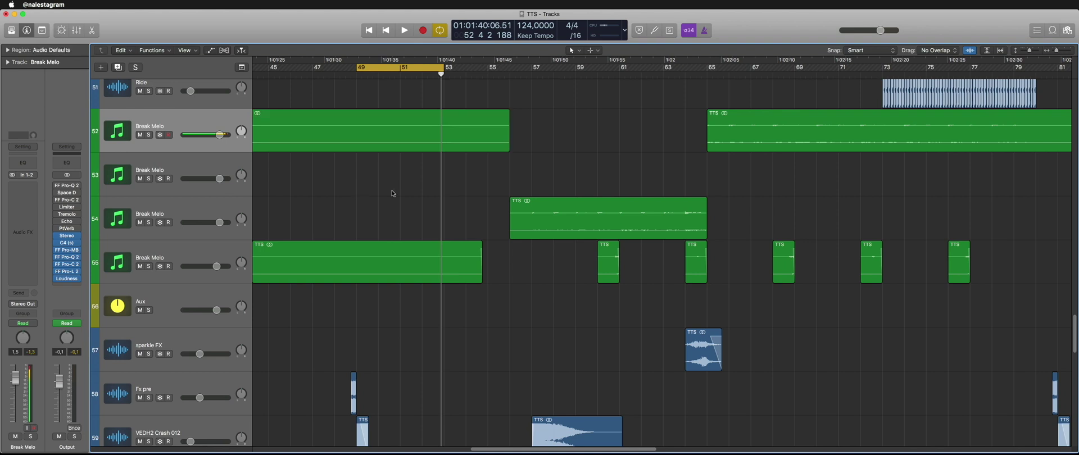
key(super+Left)
scroll(392, 193, left, 10)
key(c)
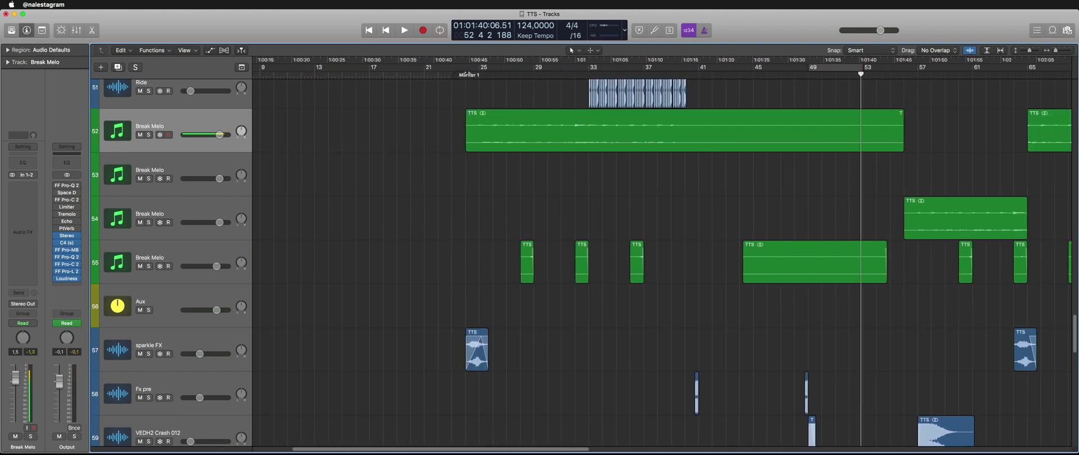
Move the playhead to Marker 1 and play Break Melo track 52 soloed
key(alt+comma)
key(s)
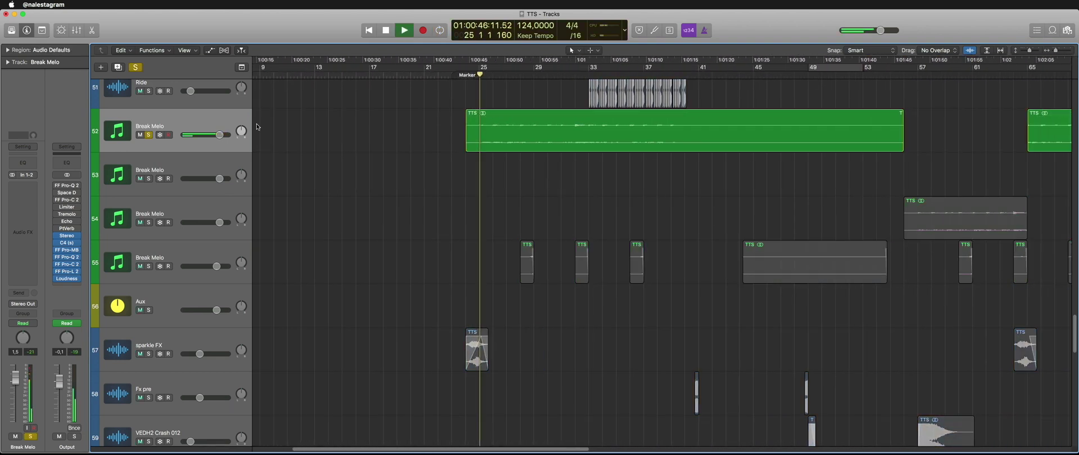
key(space)
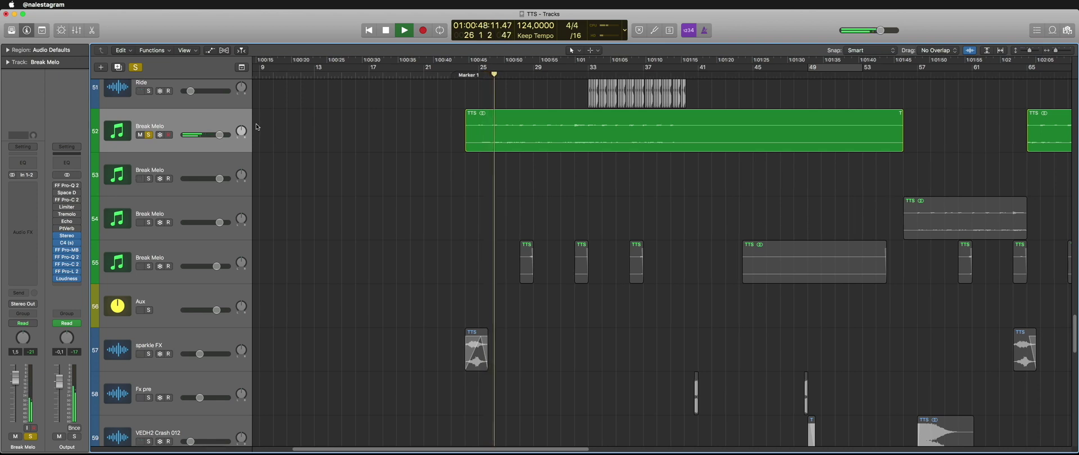
Place the playhead at bar 25 and play the unsoloed break section with the melody, clap and other tracks
scroll(257, 127, up, 2)
scroll(257, 127, right, 3)
scroll(257, 127, up, 1)
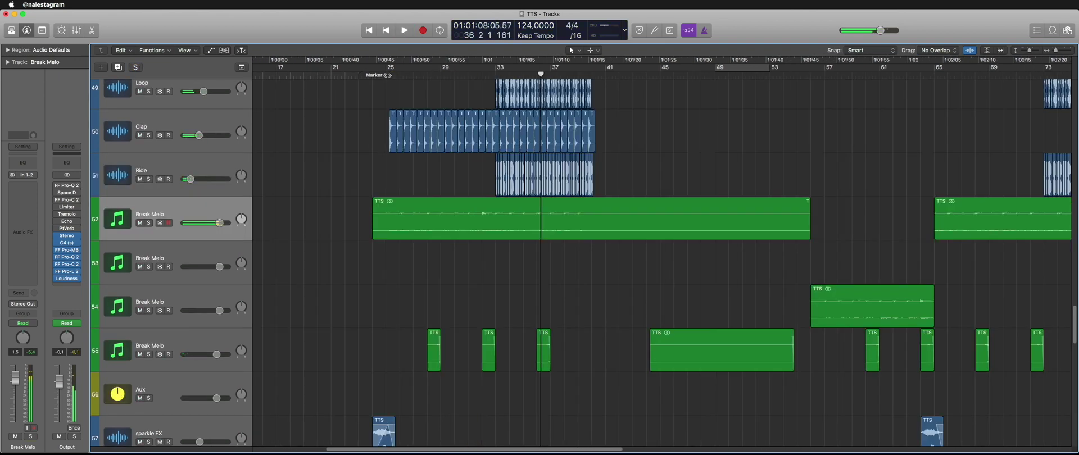
click(384, 75)
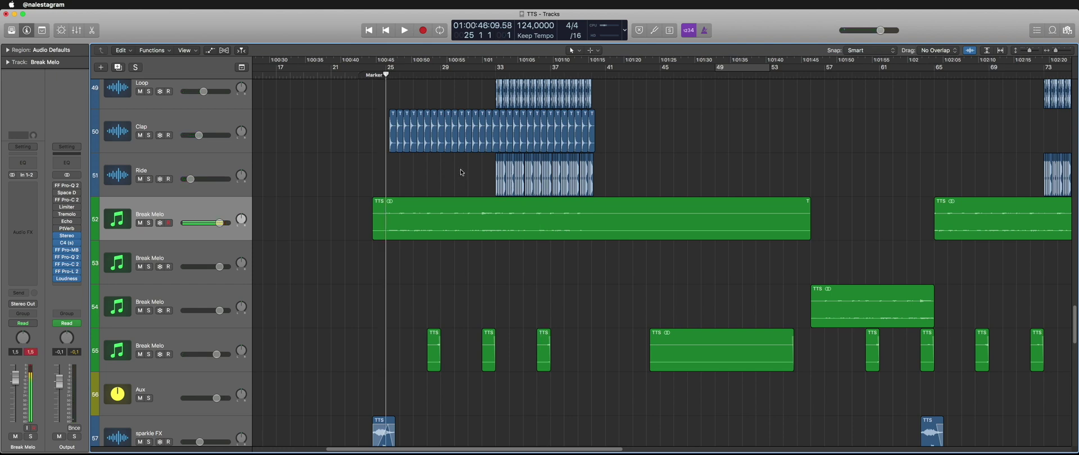
key(space)
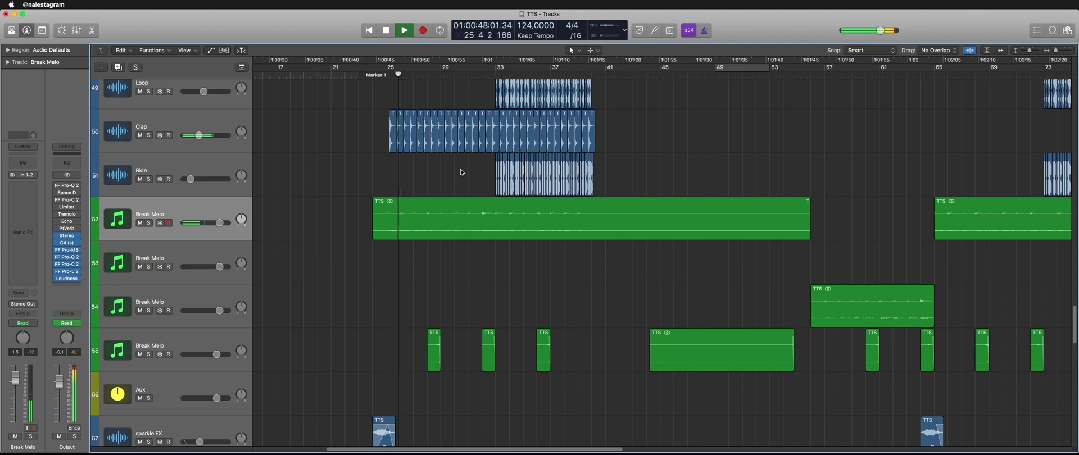
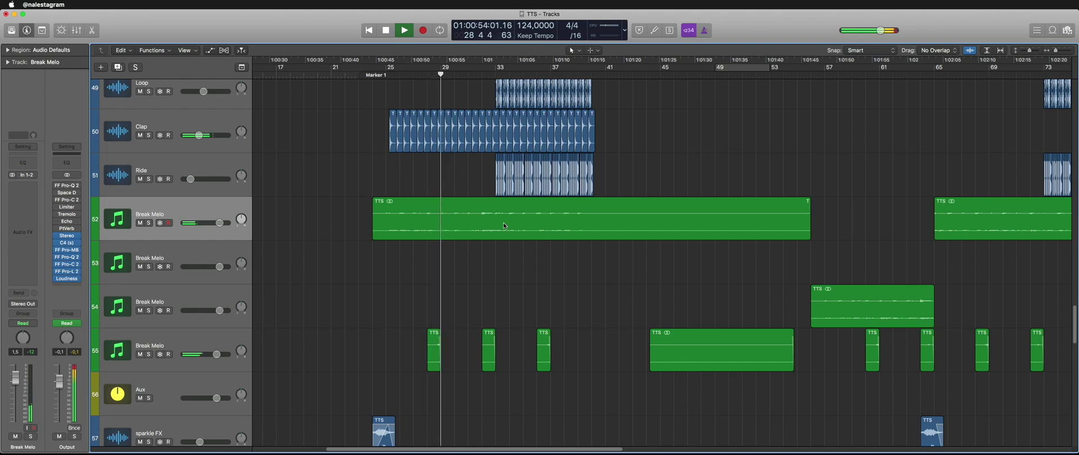
Stop playback, place the playhead at bar 25, and open the Reese track's Serum instrument
key(space)
scroll(689, 178, up, 10)
scroll(689, 179, up, 20)
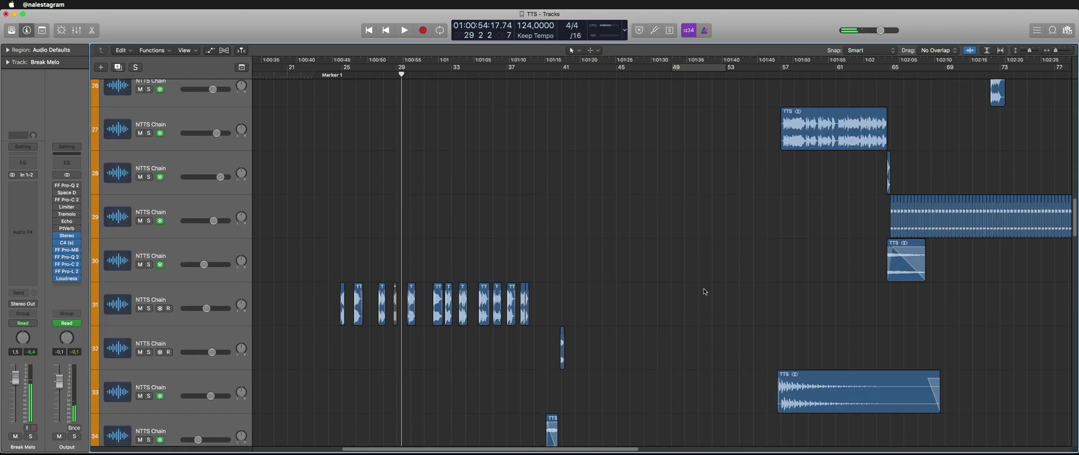
scroll(695, 241, down, 20)
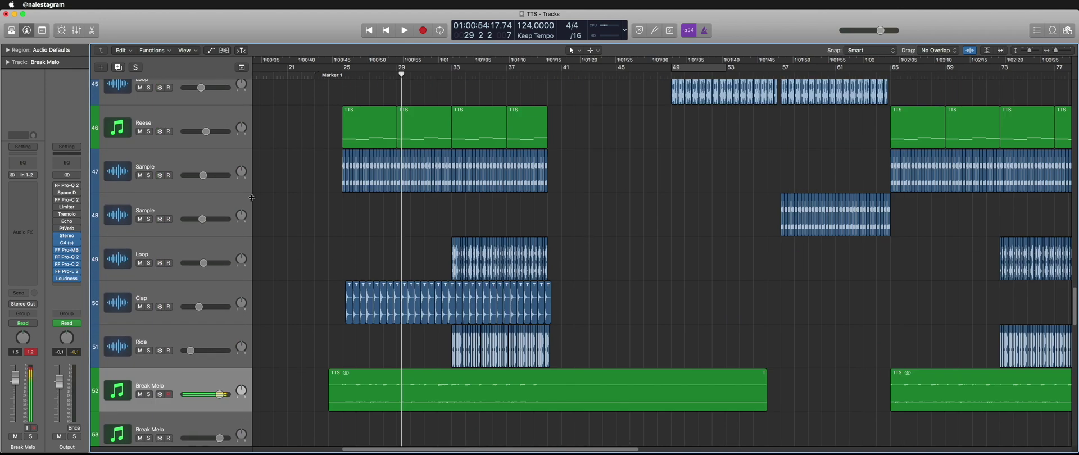
scroll(251, 198, up, 3)
click(303, 176)
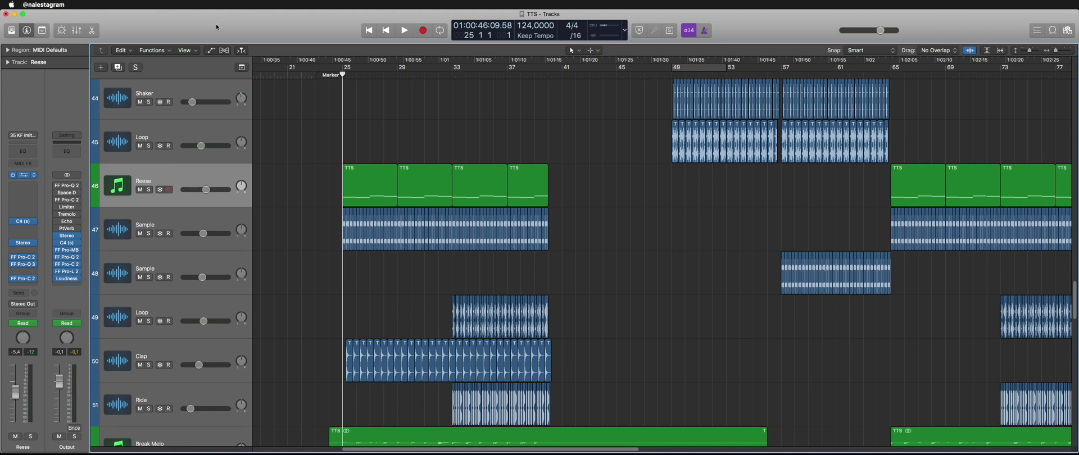
drag(217, 17, 771, 53)
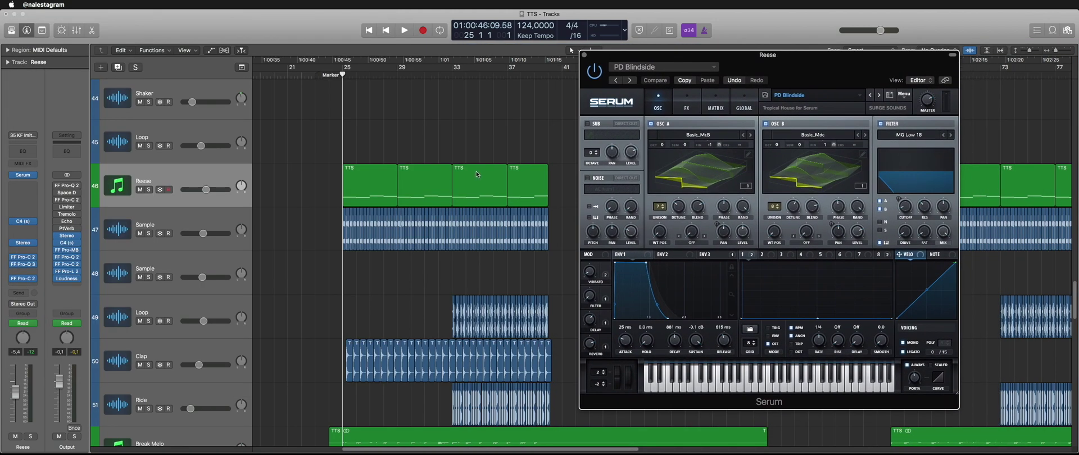
Play the Reese track soloed from bar 25, add Sample track 47 to the solo, and select that track
key(s)
key(space)
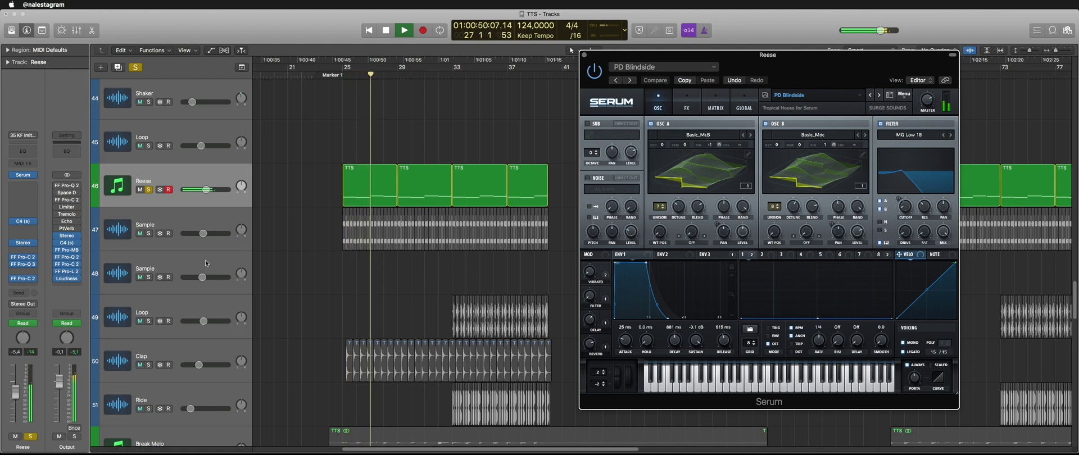
click(148, 233)
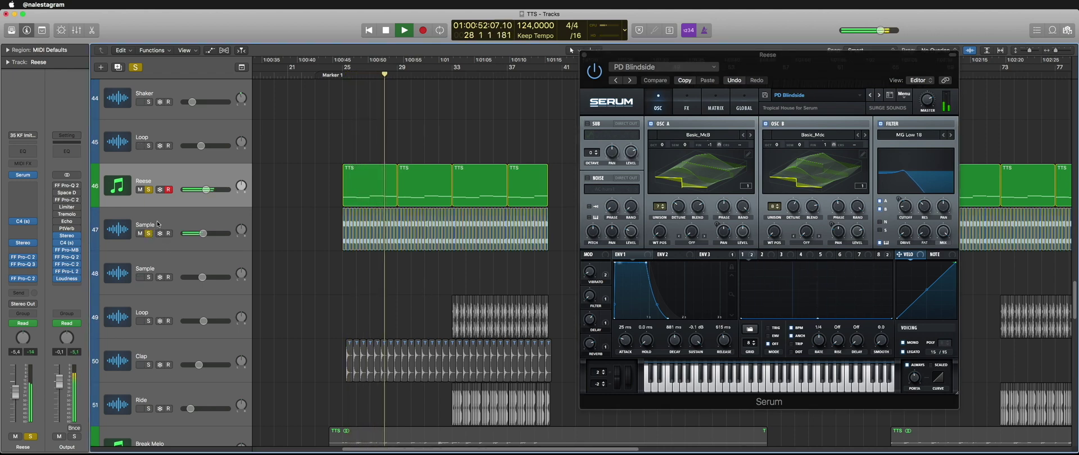
click(158, 225)
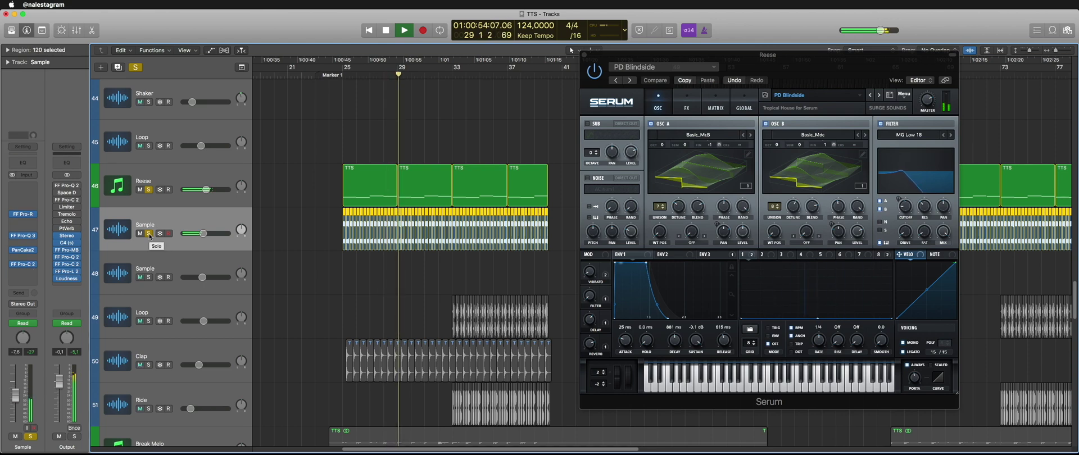
Clear the solos and play the break section with all tracks, stopping in bar 30
click(148, 233)
click(331, 232)
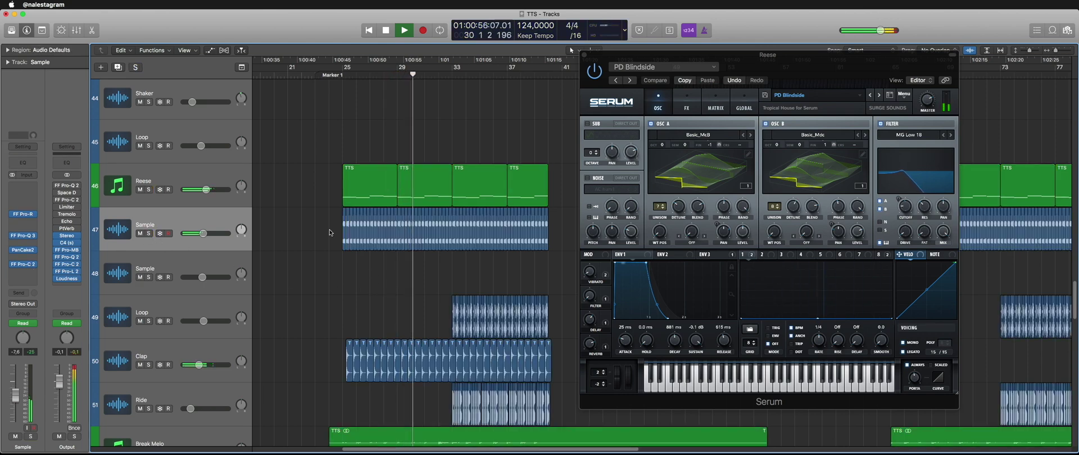
key(space)
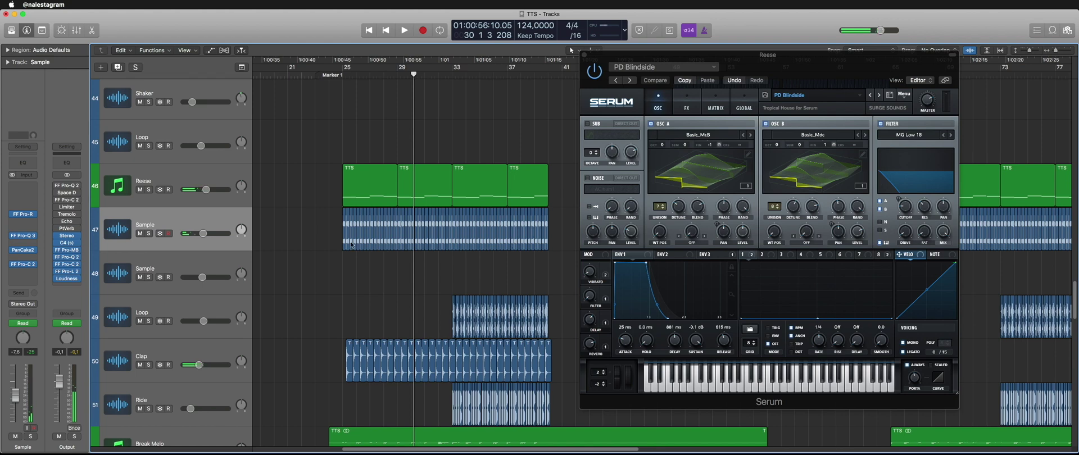
Show the Reese, Sample and percussion tracks' automation, close the Serum window, and hide the automation again
scroll(394, 185, down, 3)
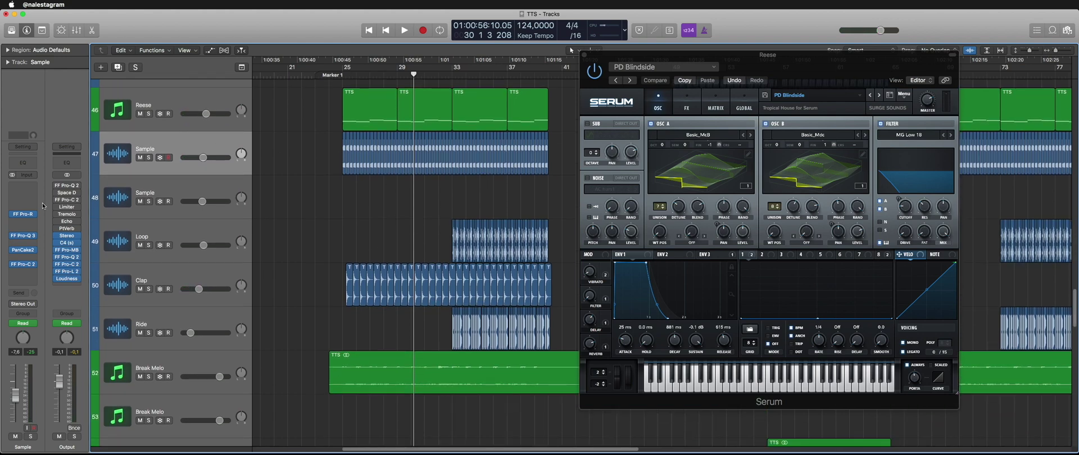
key(a)
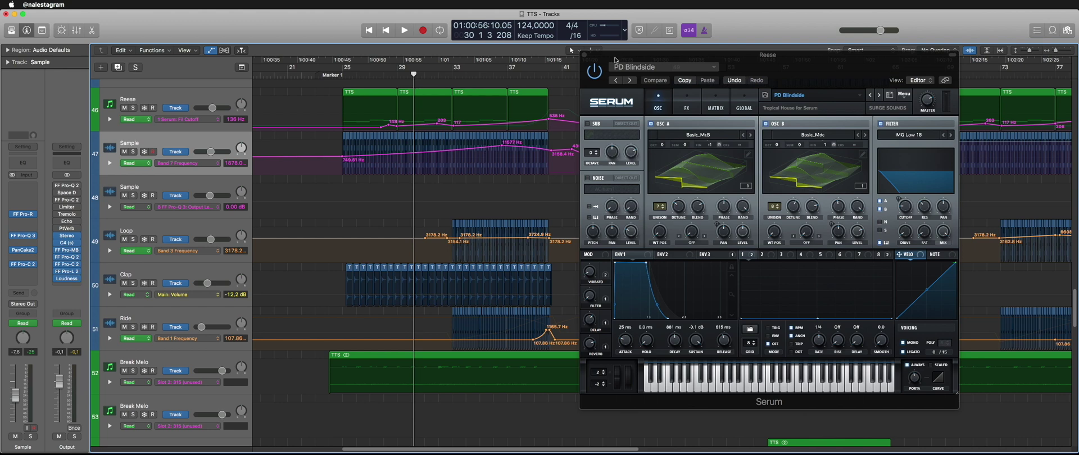
click(584, 55)
key(a)
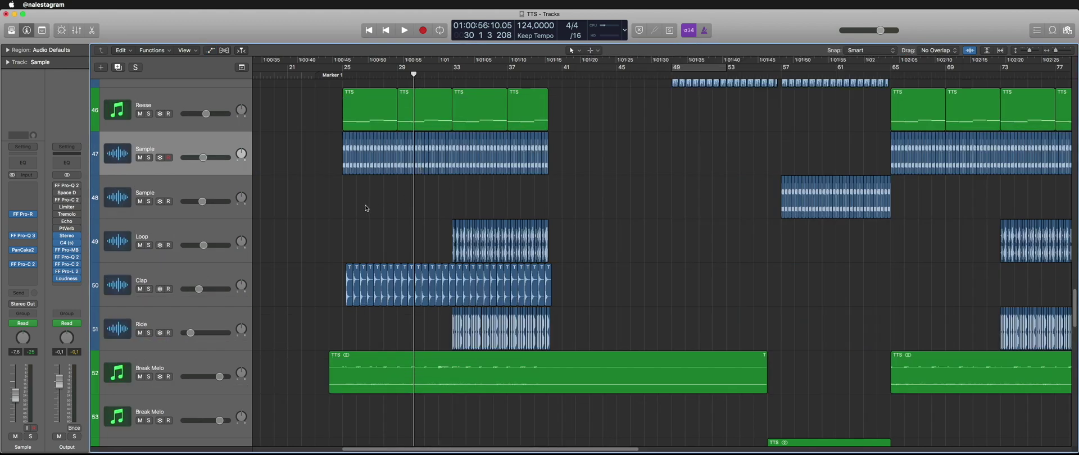
Move the playhead to bar 37 and play Snare track 64 soloed
scroll(366, 208, down, 15)
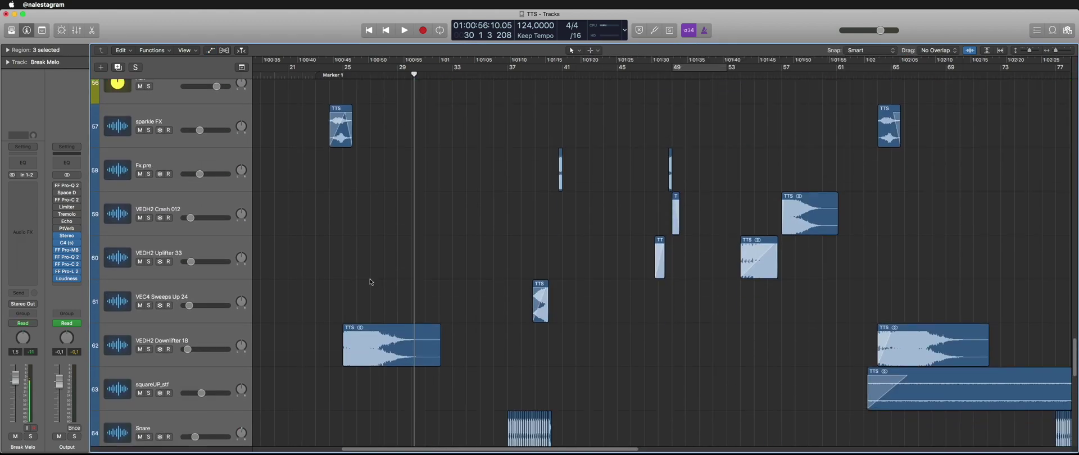
scroll(371, 282, down, 8)
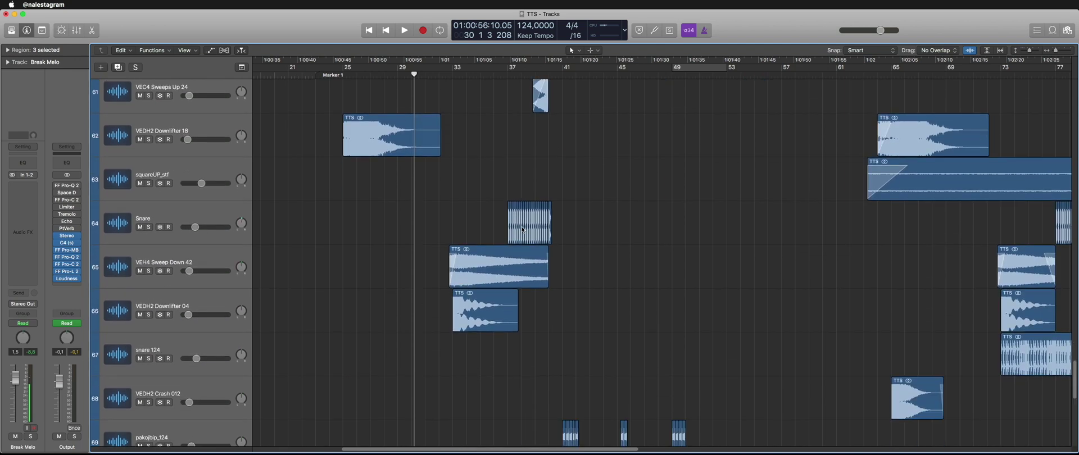
scroll(523, 230, right, 3)
click(465, 73)
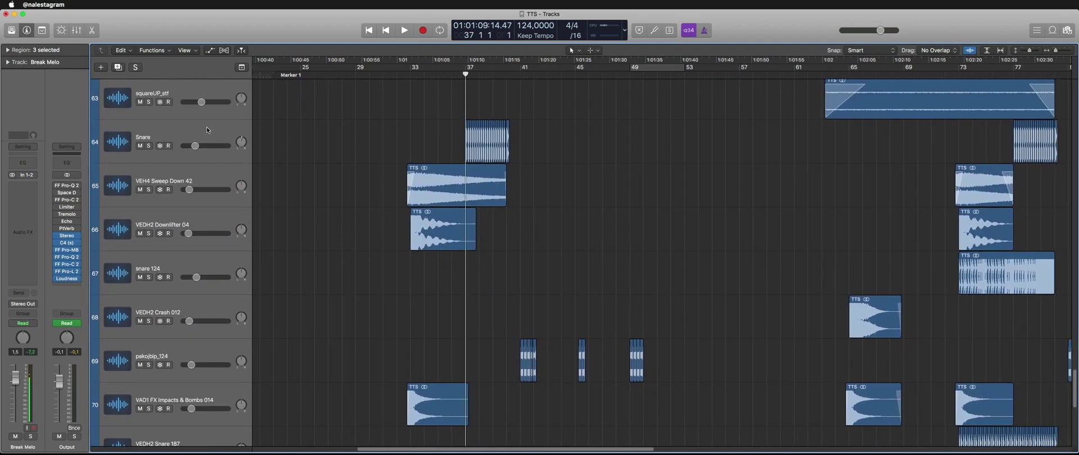
click(207, 129)
key(s)
key(space)
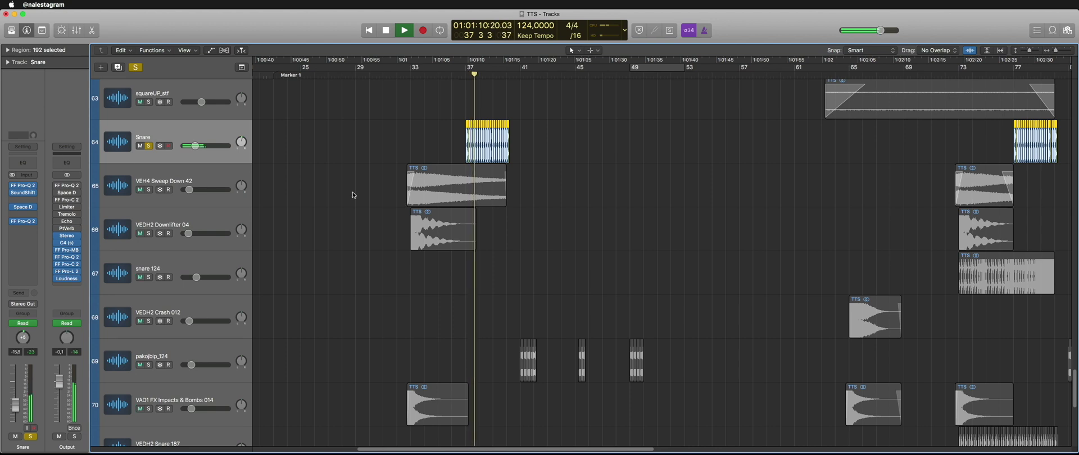
Unsolo the Snare track and play its roll with the full mix, stopping in bar 40
key(super+Right)
key(super+Right)
key(super+Right)
key(super+Right)
key(super+Right)
key(super+Right)
key(s)
scroll(492, 140, up, 2)
scroll(492, 140, right, 3)
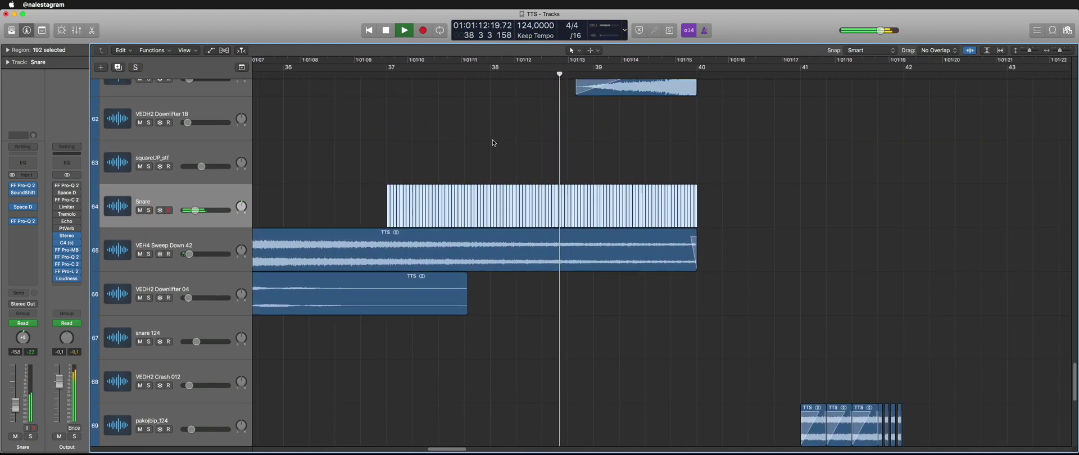
key(super+Left)
key(super+Left)
key(super+Left)
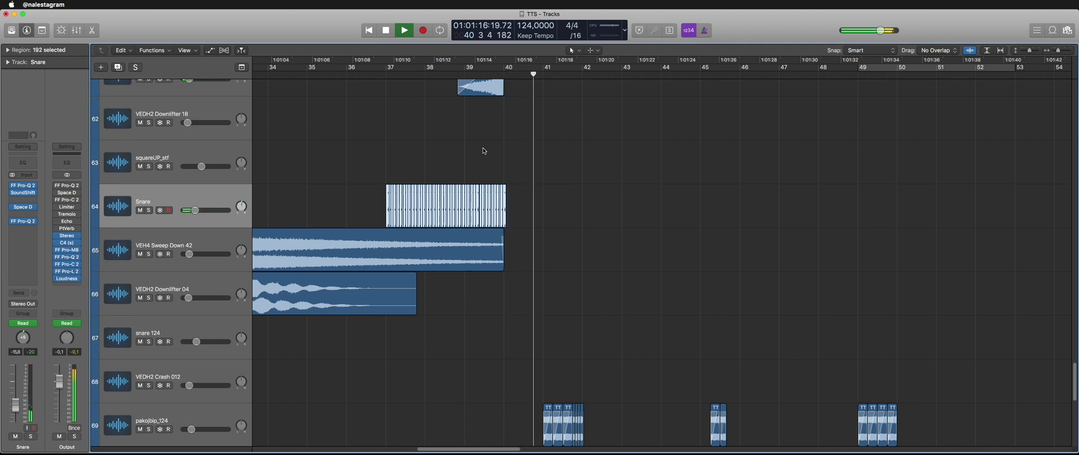
key(space)
Expand the Snare track's automation lanes to view the EQ and SoundShifter pitch curves over the roll, and hide the automation
key(super+Right)
key(super+Right)
key(super+Right)
key(super+Right)
key(super+Right)
key(super+Right)
key(super+Left)
key(super+Left)
key(super+Left)
key(a)
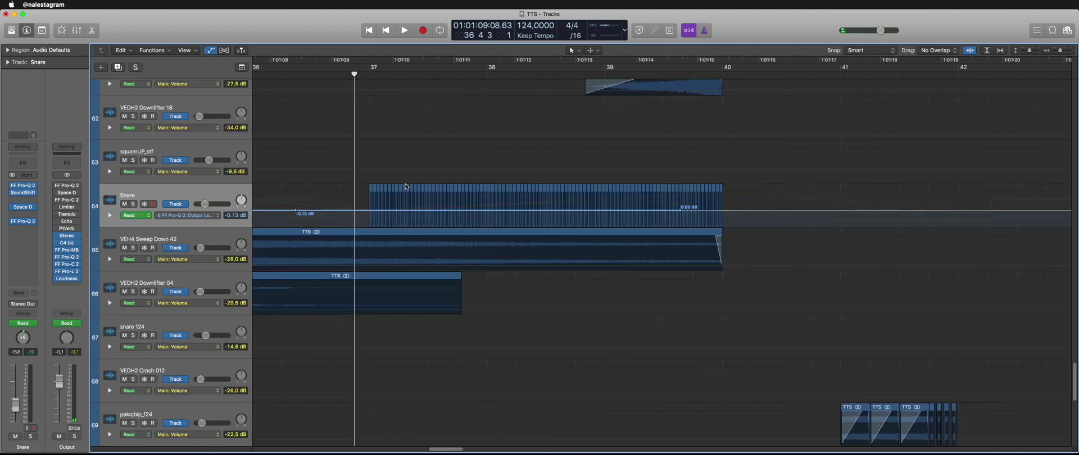
click(112, 214)
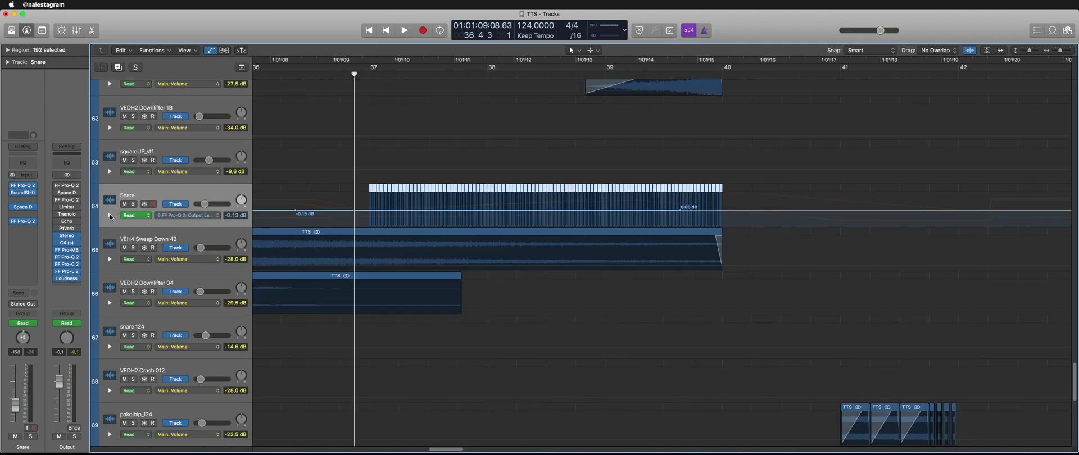
click(110, 215)
key(super+Left)
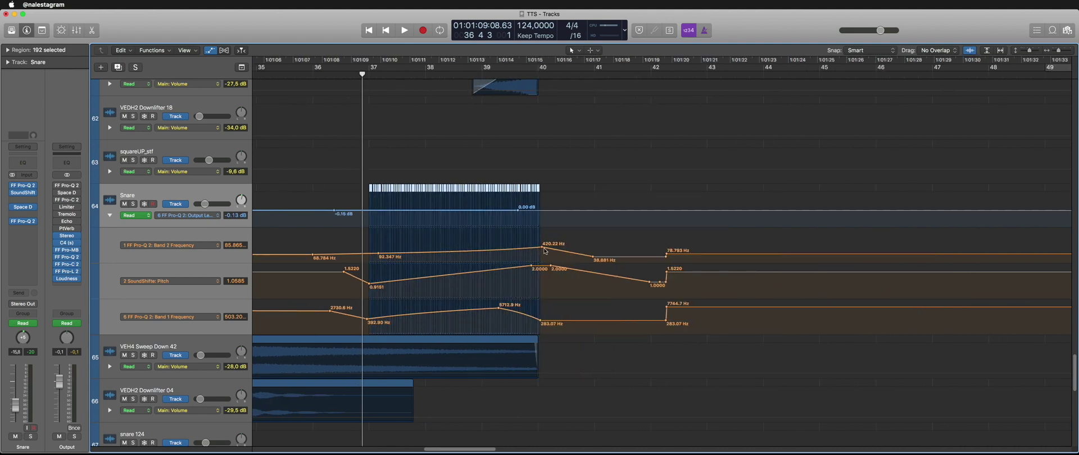
click(522, 134)
key(a)
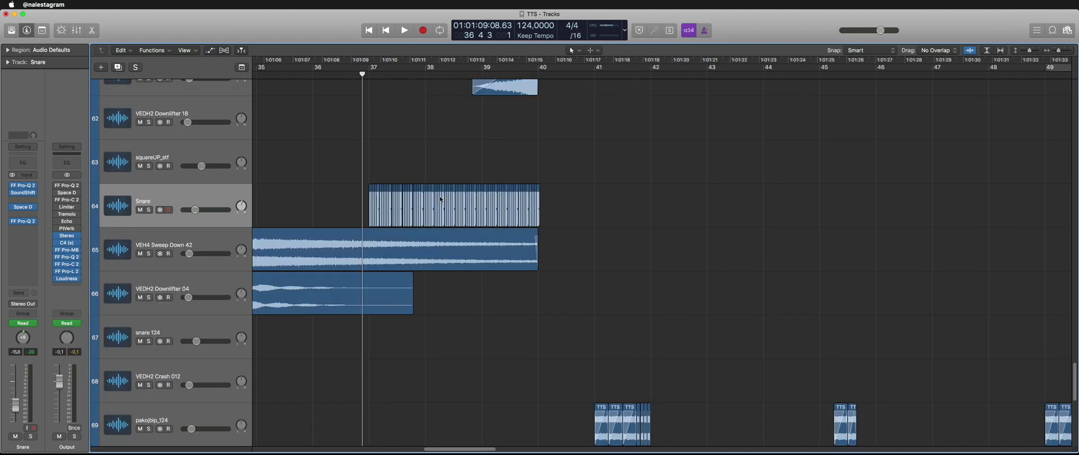
Set the grid division to /32 to examine the snare roll's spacing, and restore it to /16
key(super+Right)
click(575, 35)
click(575, 47)
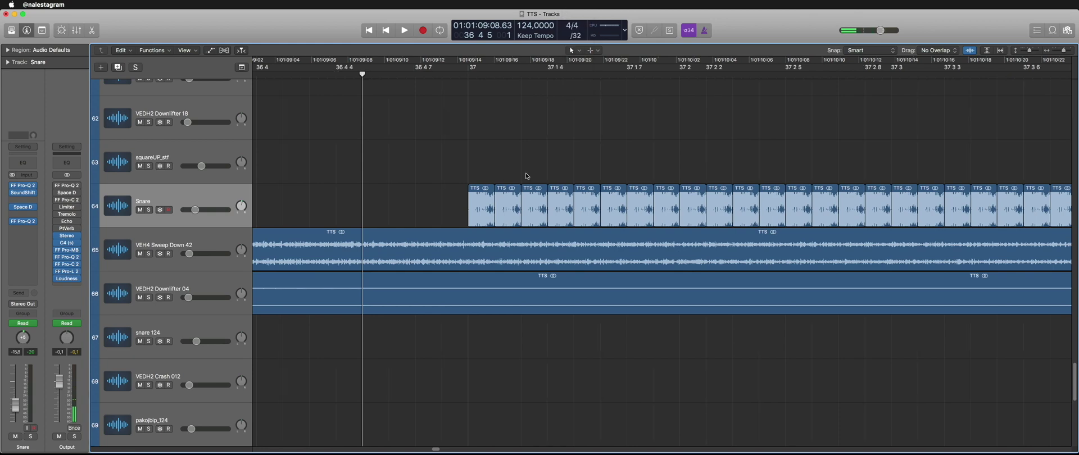
key(super+Left)
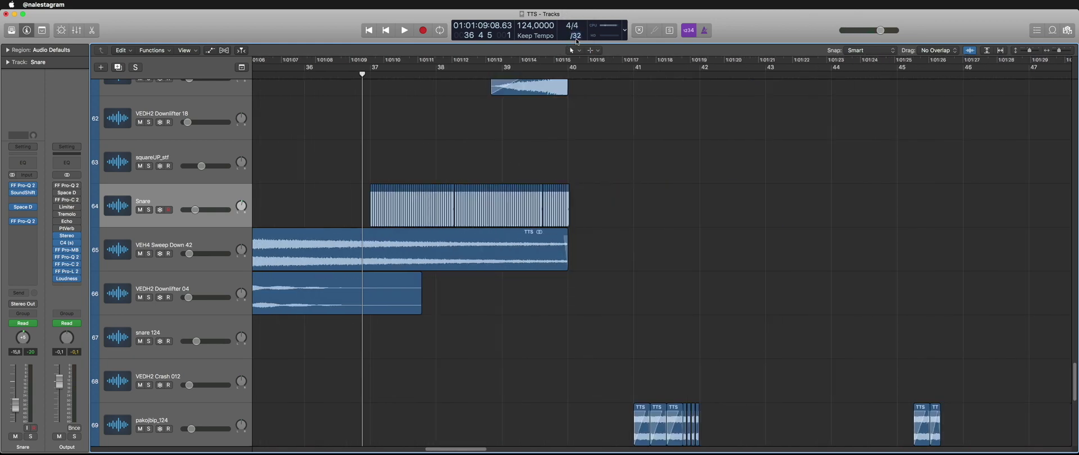
click(575, 37)
click(575, 25)
Play the snare build-up and effects from just before bar 37 into the drop, stopping in bar 42
key(space)
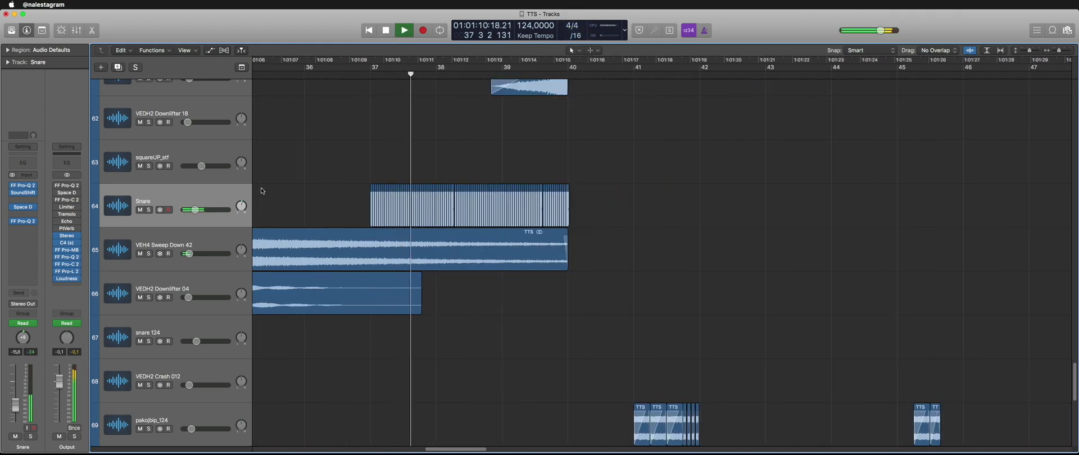
key(super+Left)
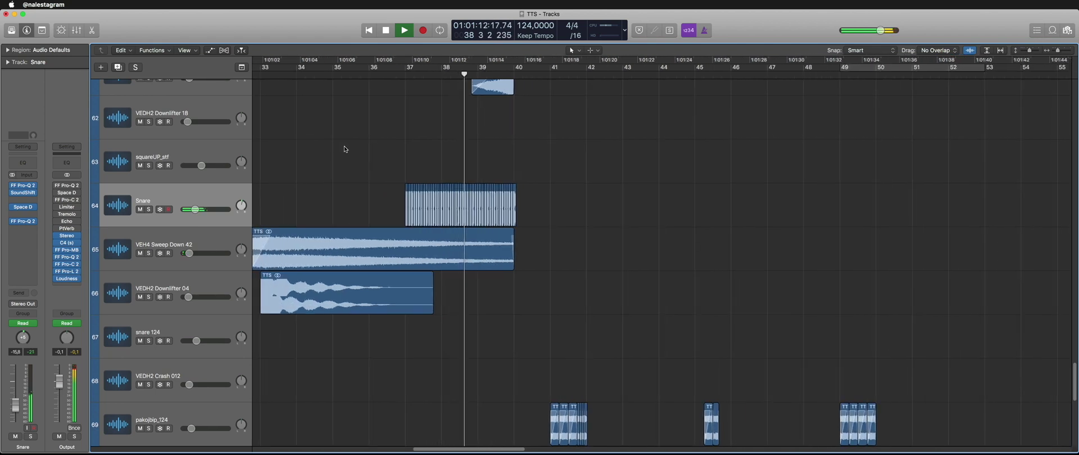
scroll(345, 149, up, 3)
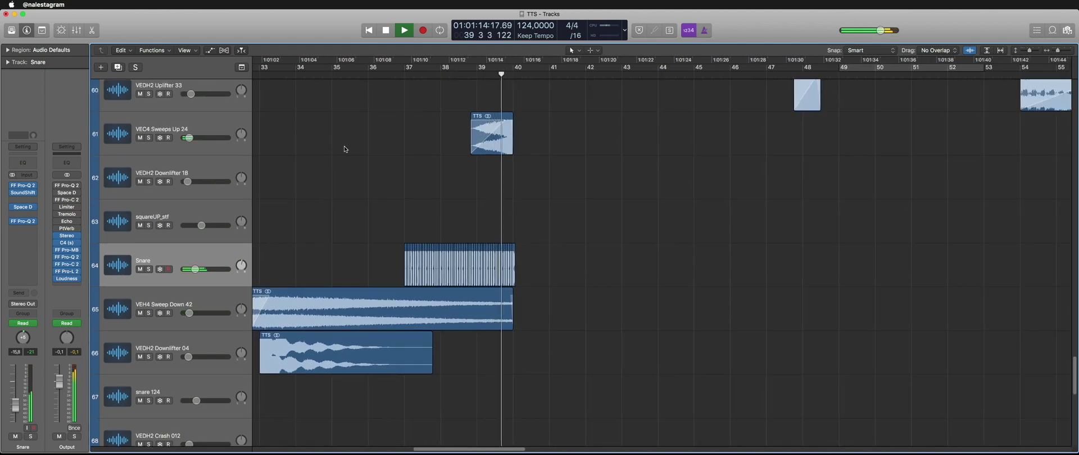
key(super+Left)
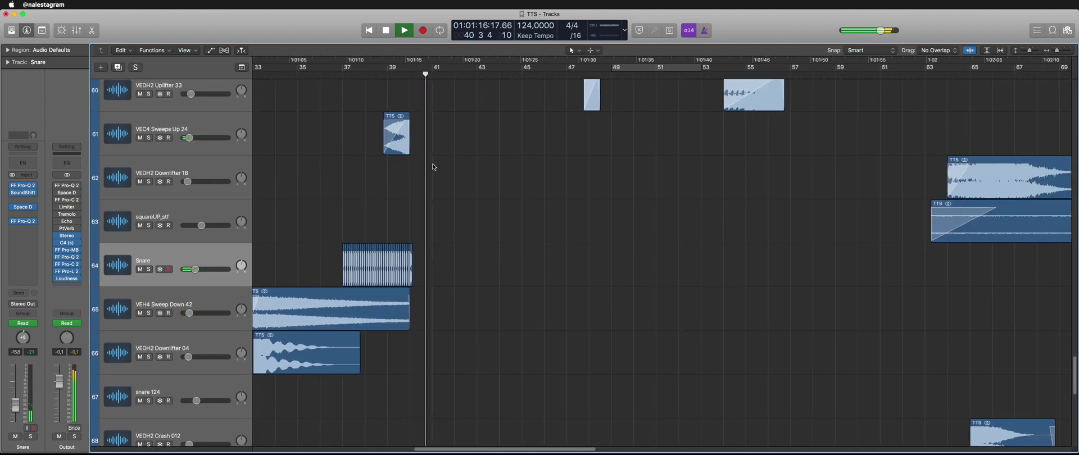
scroll(511, 181, up, 20)
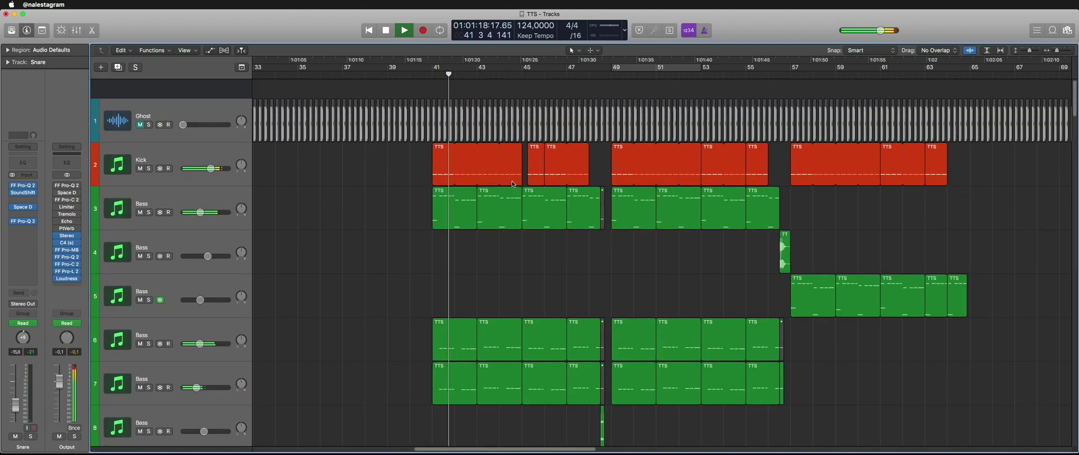
scroll(511, 180, down, 12)
key(Return)
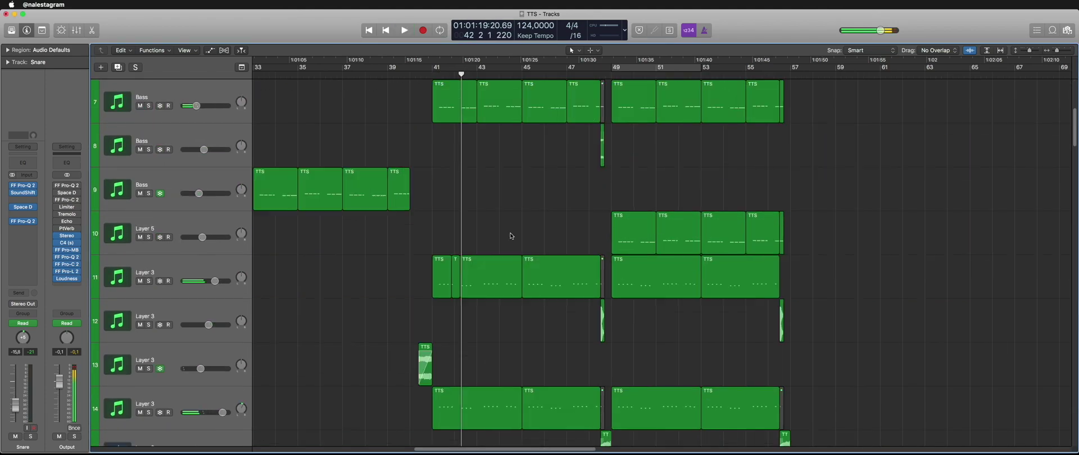
Place the playhead at bar 41 and play the pakojbip_124 regions with the full mix, stopping near bar 42
scroll(509, 235, down, 20)
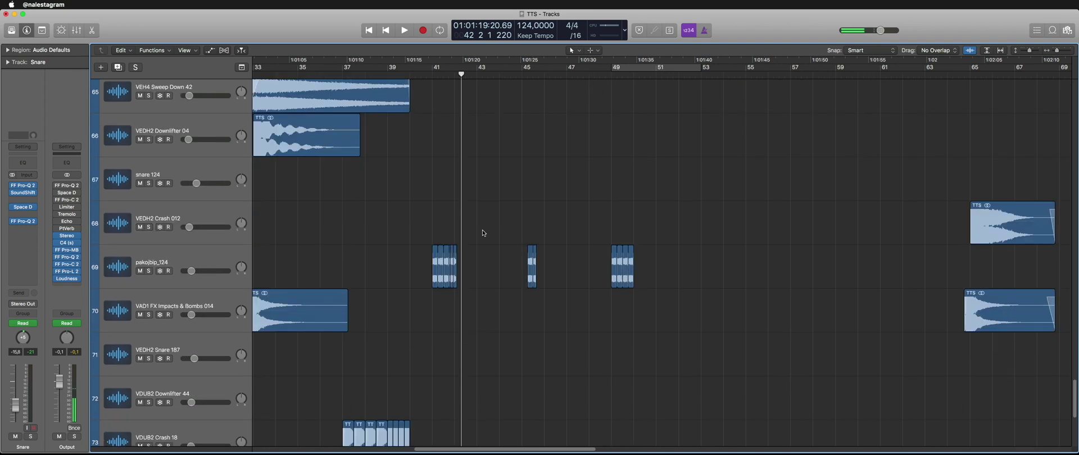
scroll(483, 232, down, 2)
scroll(416, 180, up, 5)
scroll(422, 186, right, 2)
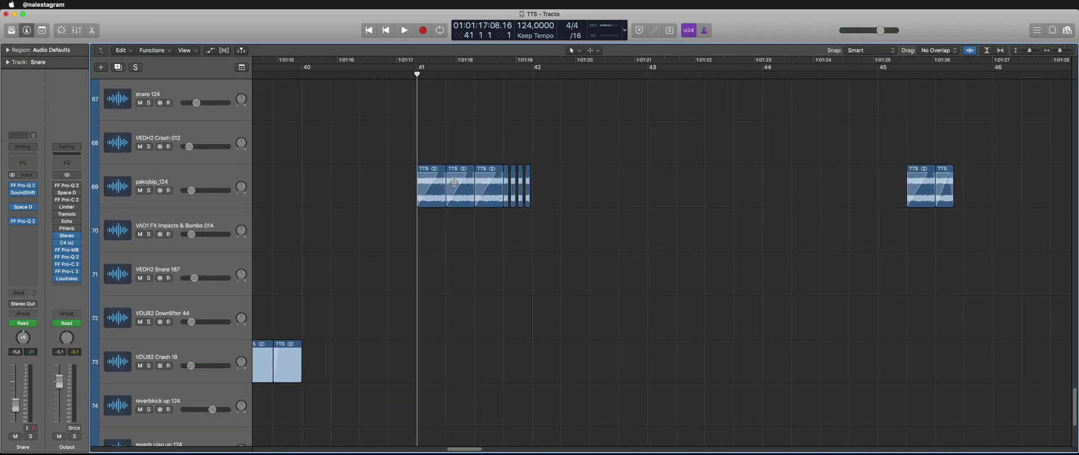
key(super+Right)
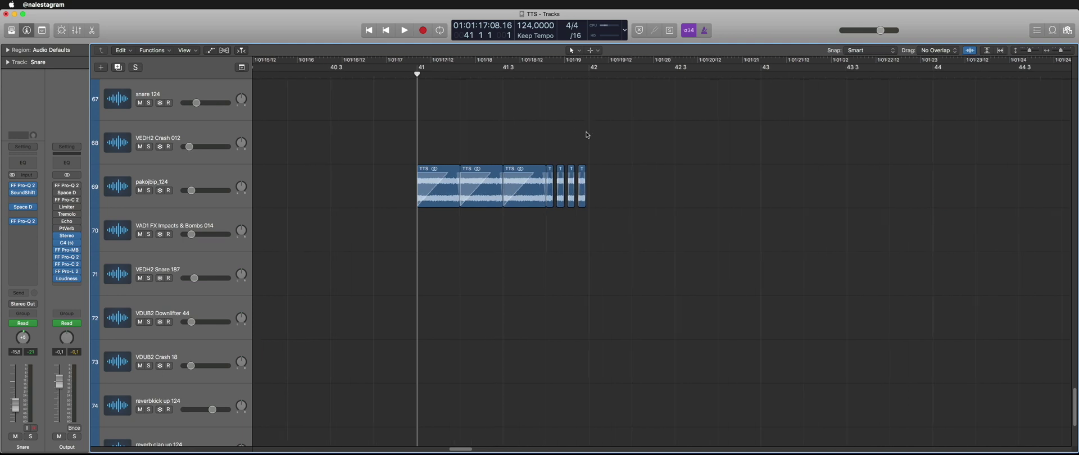
key(space)
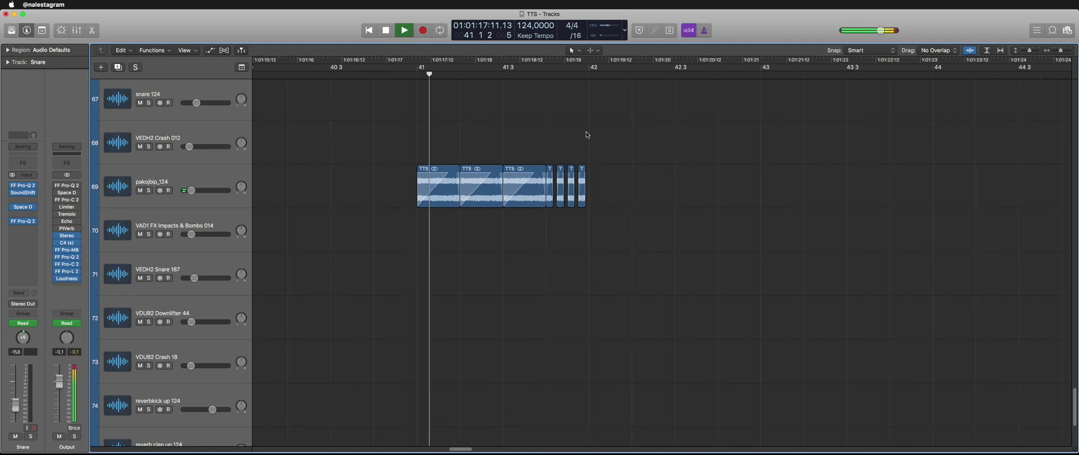
key(Return)
Solo the pakojbip_124 track, play its regions from bar 41 to the end, and turn the solo off
click(207, 175)
key(s)
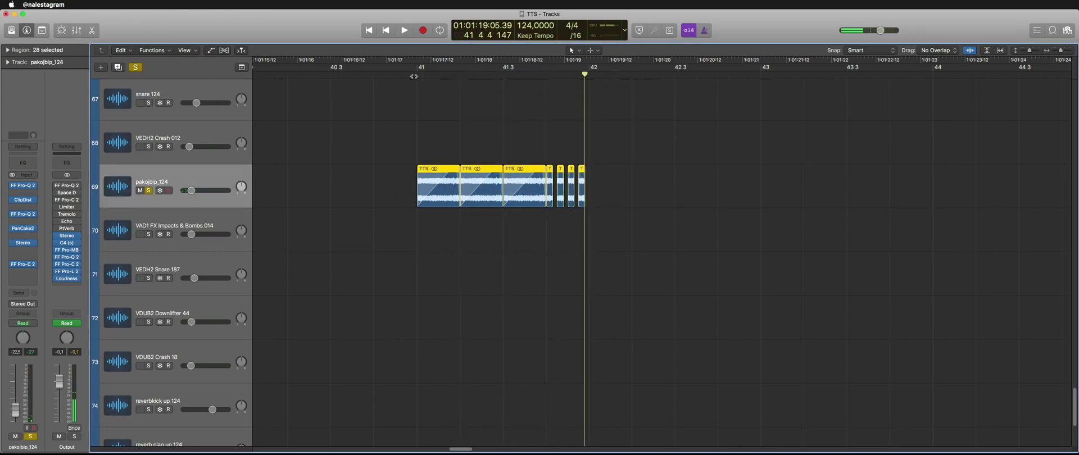
click(414, 76)
key(space)
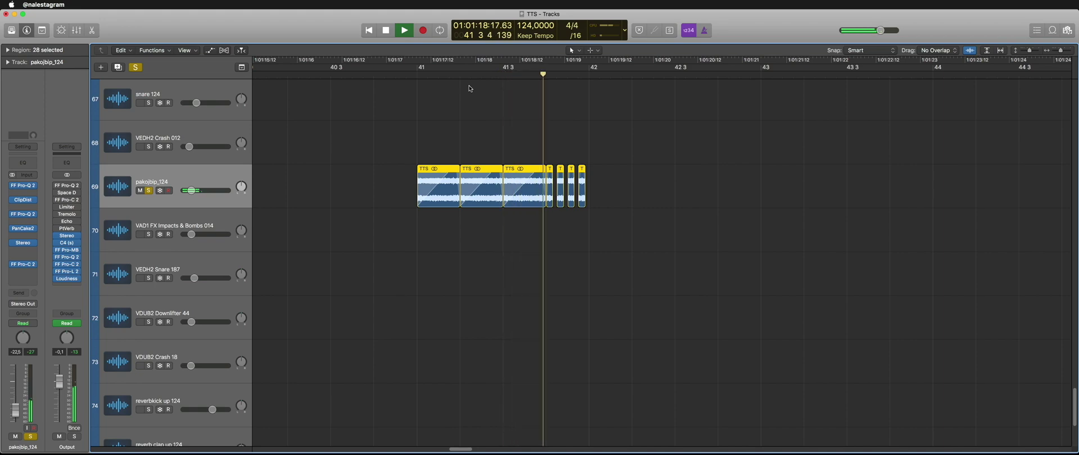
key(Return)
scroll(448, 165, down, 5)
key(s)
Replay the pakojbip_124 regions in solo from bar 41, stop in bar 42, and clear the solo
scroll(448, 165, up, 15)
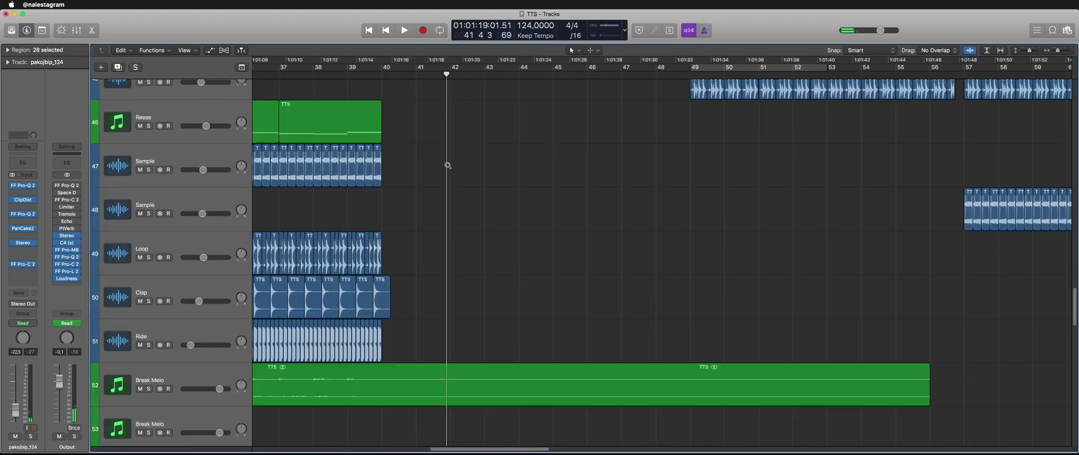
scroll(447, 166, down, 5)
scroll(448, 165, up, 20)
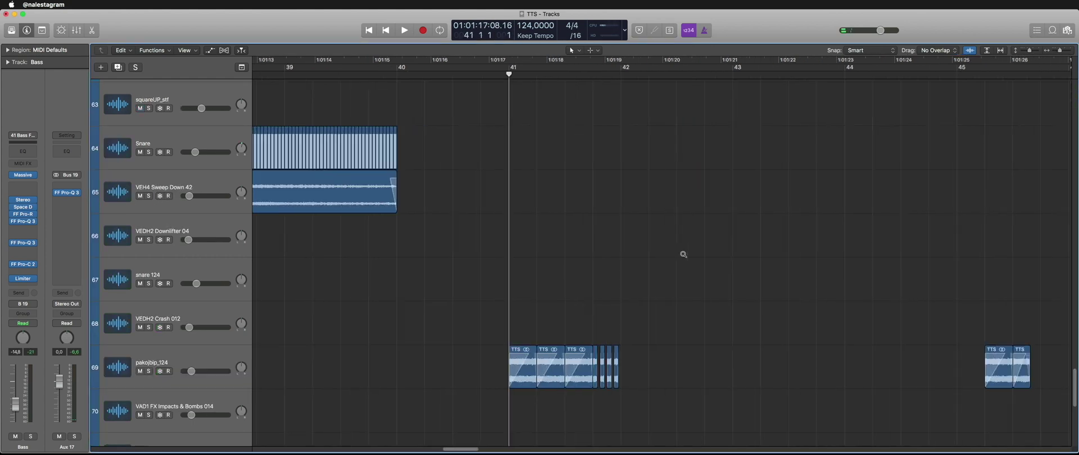
scroll(683, 253, up, 3)
click(717, 216)
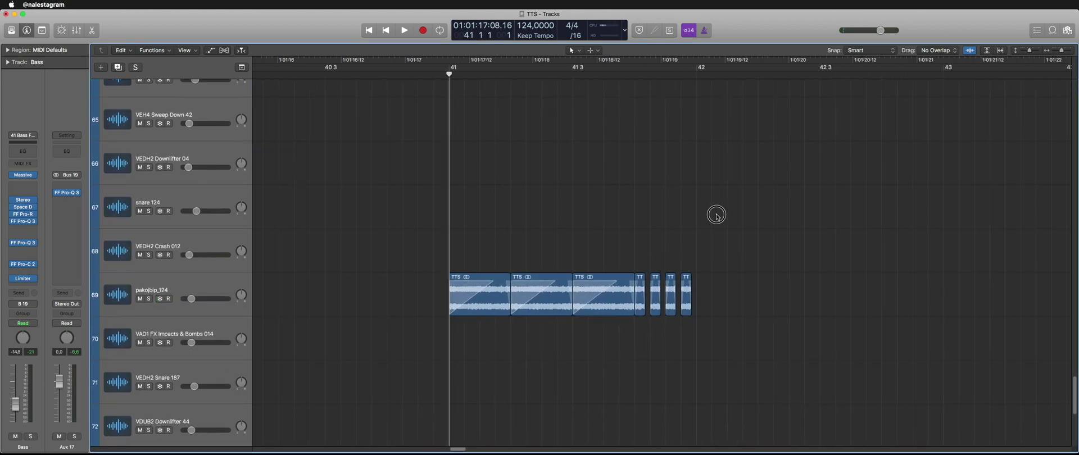
click(179, 281)
click(665, 218)
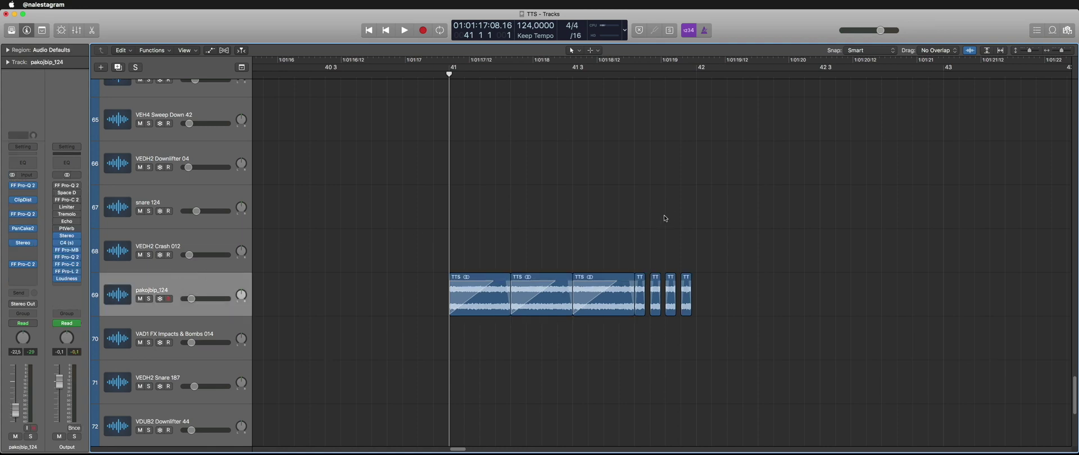
key(s)
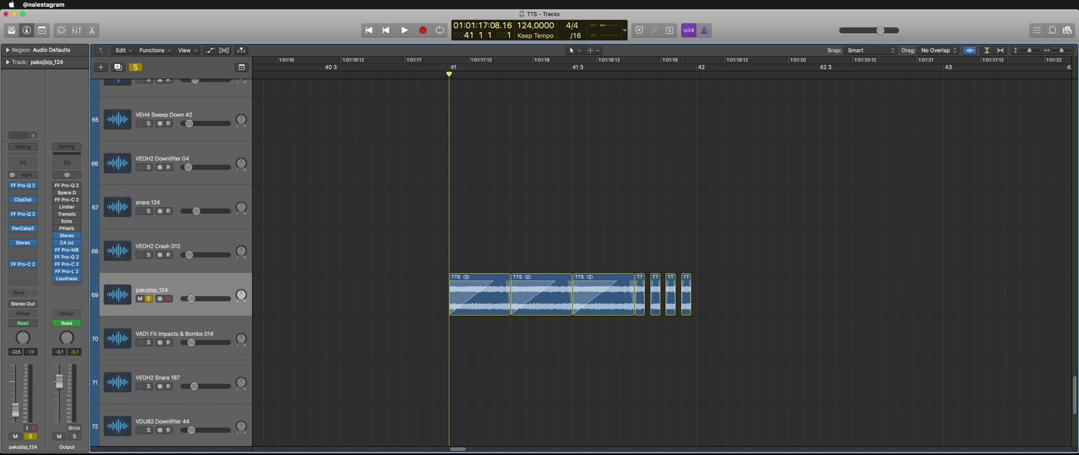
scroll(555, 308, down, 3)
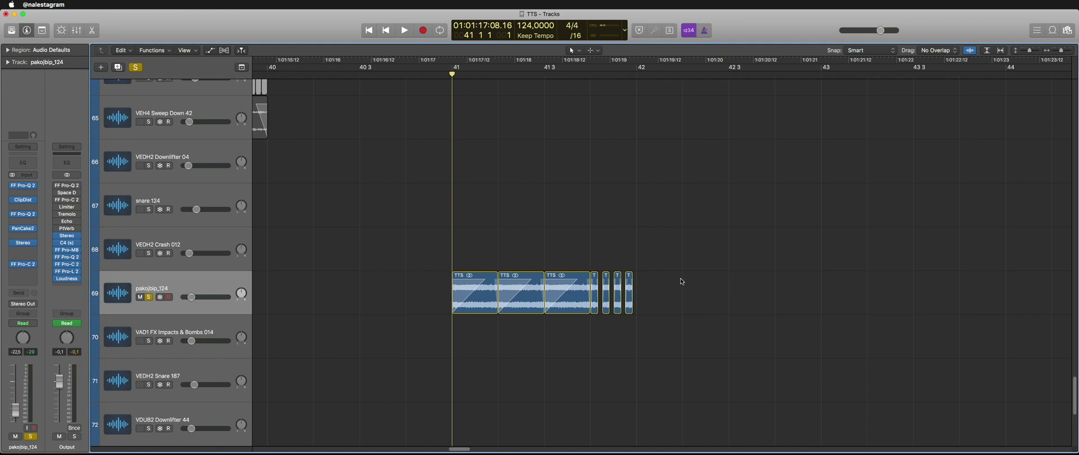
key(space)
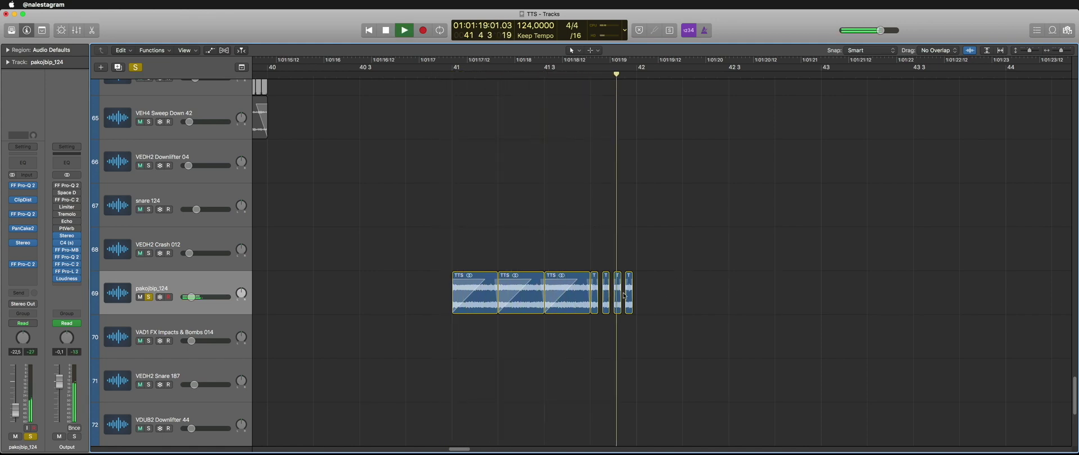
key(space)
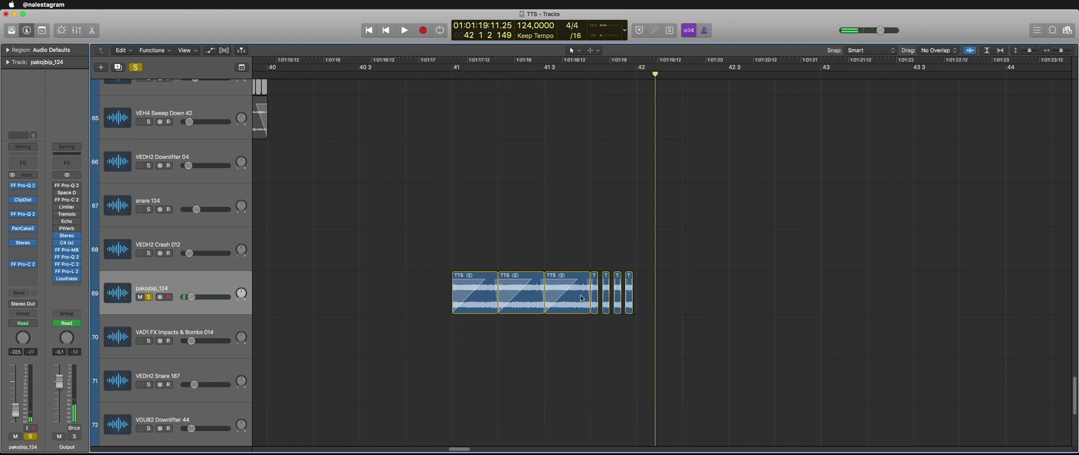
scroll(620, 299, up, 3)
scroll(620, 300, down, 3)
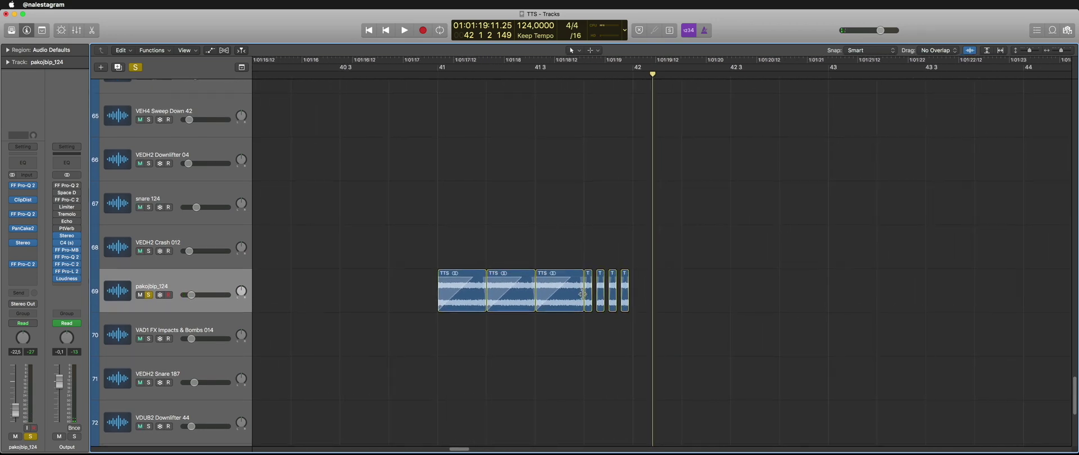
click(149, 296)
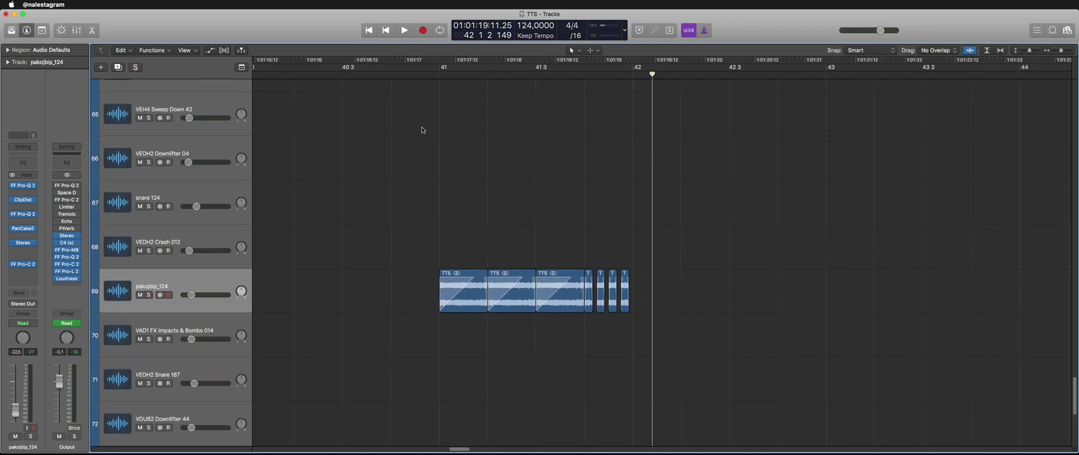
Play the pakojbip_124 regions with the full mix from just before bar 41, stopping in bar 42
click(427, 84)
key(space)
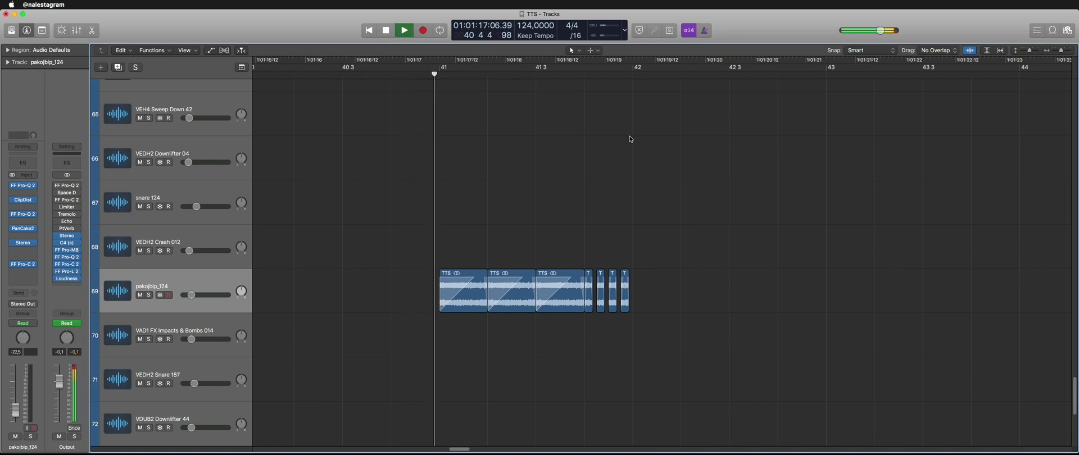
scroll(581, 241, down, 2)
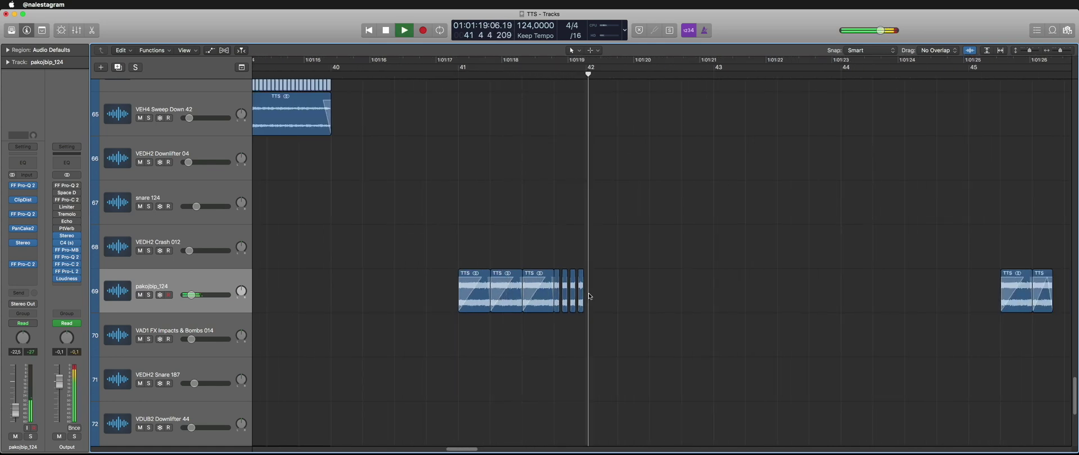
key(space)
scroll(587, 292, down, 2)
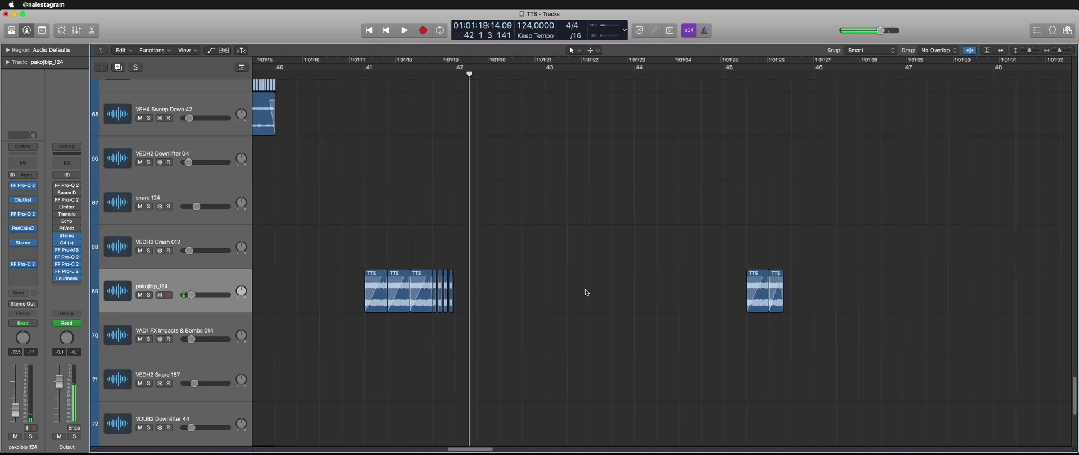
Play the pair of pakojbip_124 regions after bar 45 with the full mix, stop at bar 46, and return the playhead to bar 45
scroll(586, 292, right, 2)
click(610, 68)
key(space)
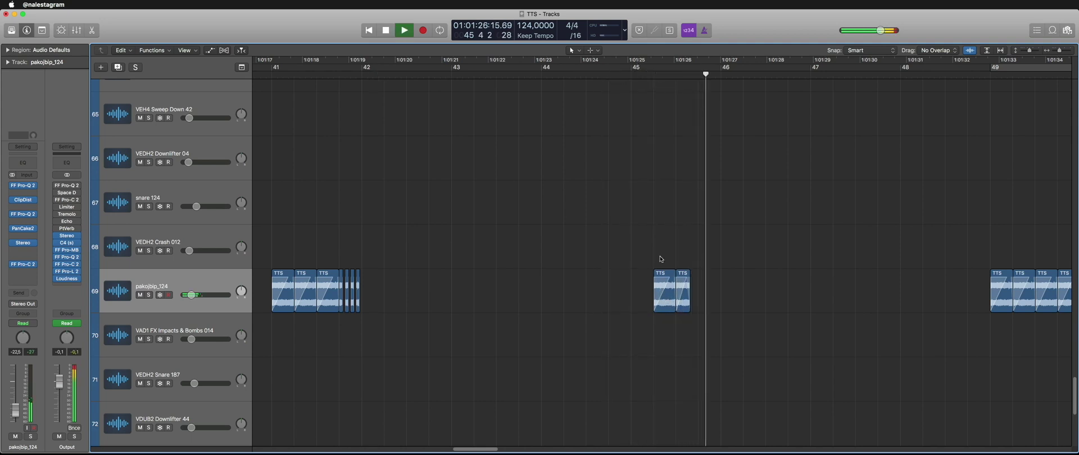
scroll(666, 298, right, 2)
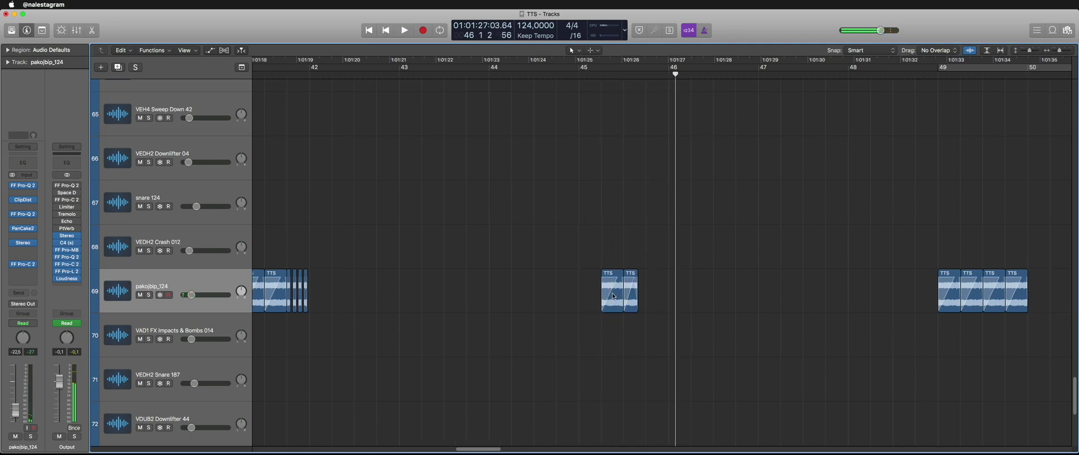
scroll(614, 296, down, 1)
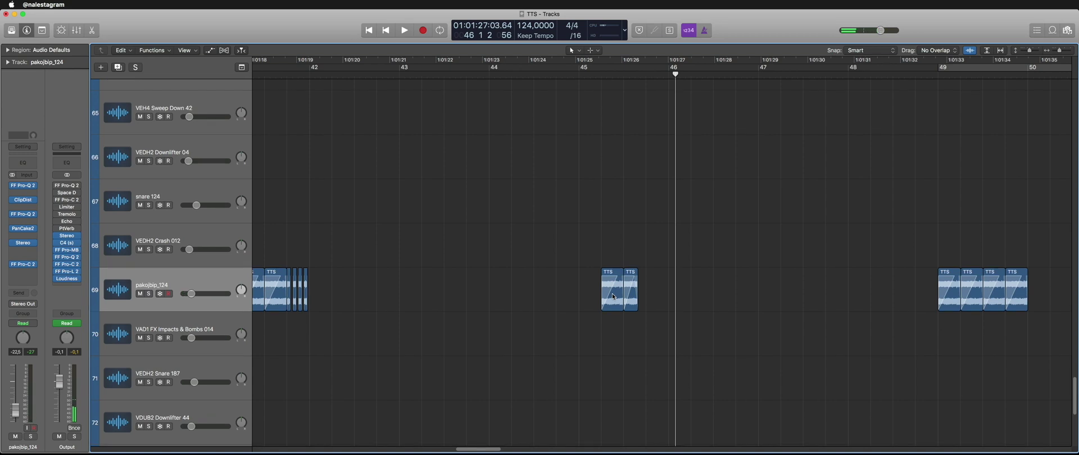
scroll(614, 297, up, 1)
key(comma)
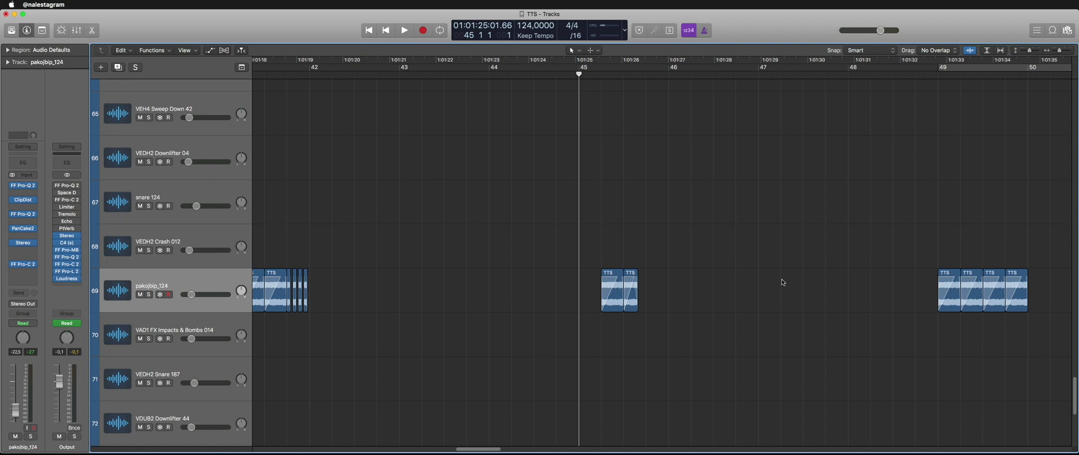
Examine the effects tracks from the fx and impact regions around bar 44 through the second build-up before bar 81
scroll(783, 282, down, 5)
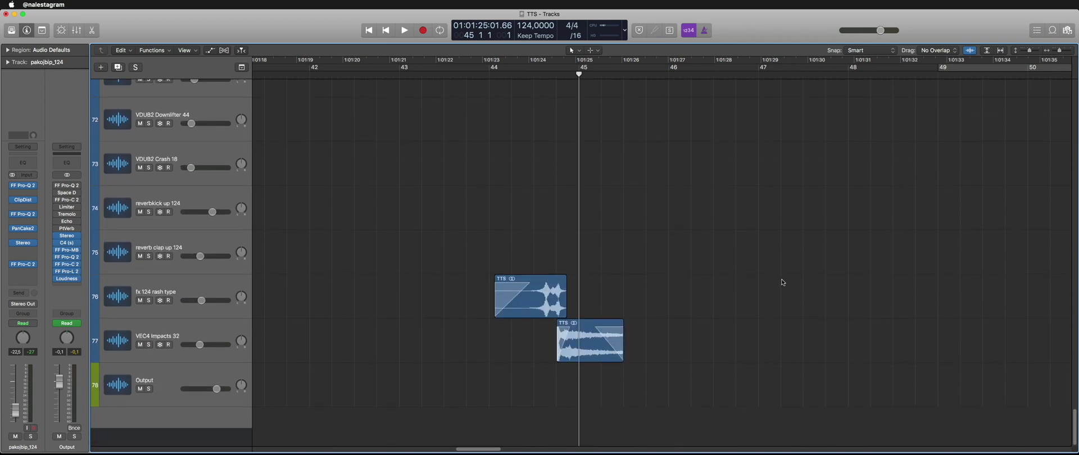
scroll(783, 282, up, 6)
scroll(783, 282, down, 6)
scroll(783, 282, up, 14)
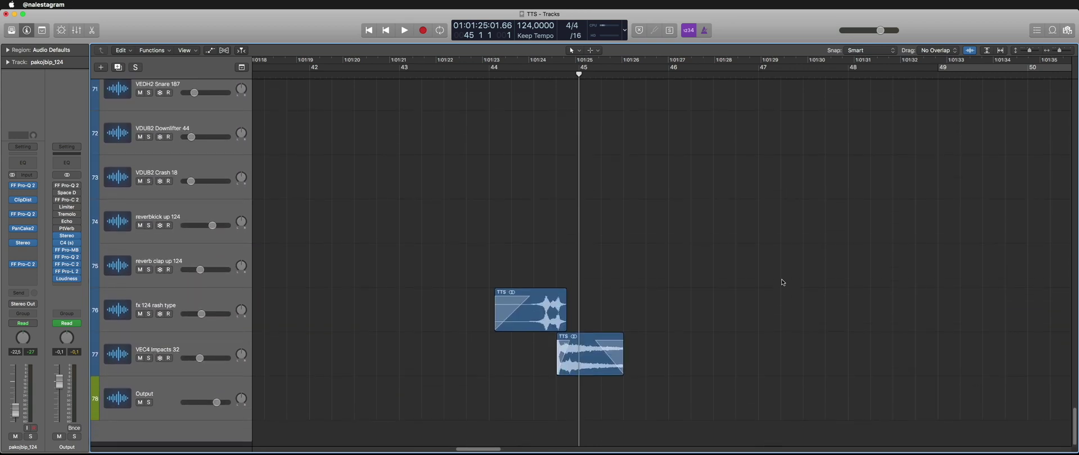
key(super+Left)
key(super+Left)
scroll(782, 282, down, 5)
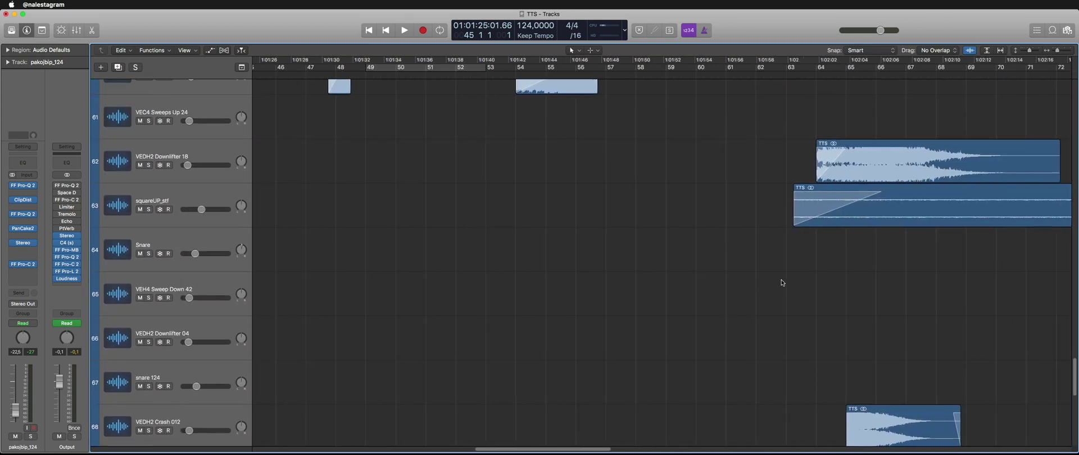
scroll(783, 282, right, 10)
scroll(783, 282, right, 2)
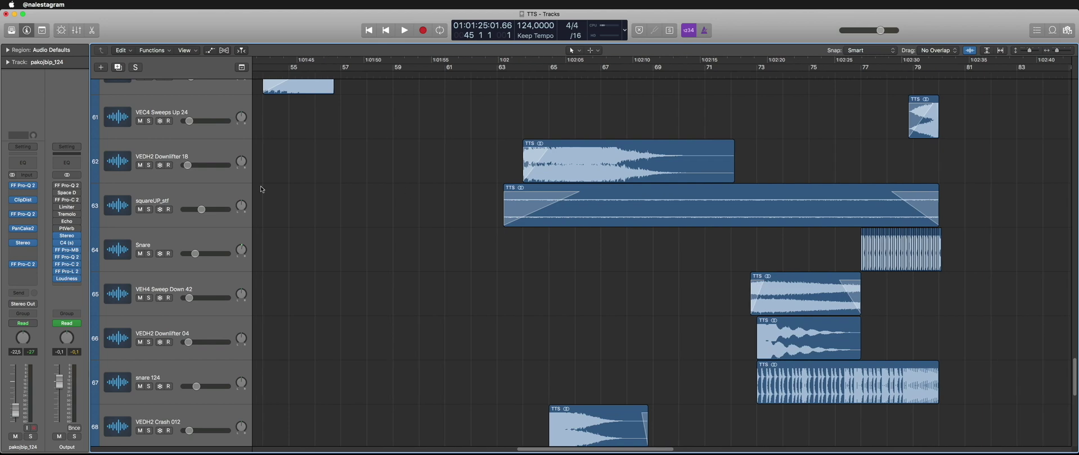
Solo the Kick and Bass tracks 2 to 7 while playing the second drop from bar 81
scroll(824, 232, up, 20)
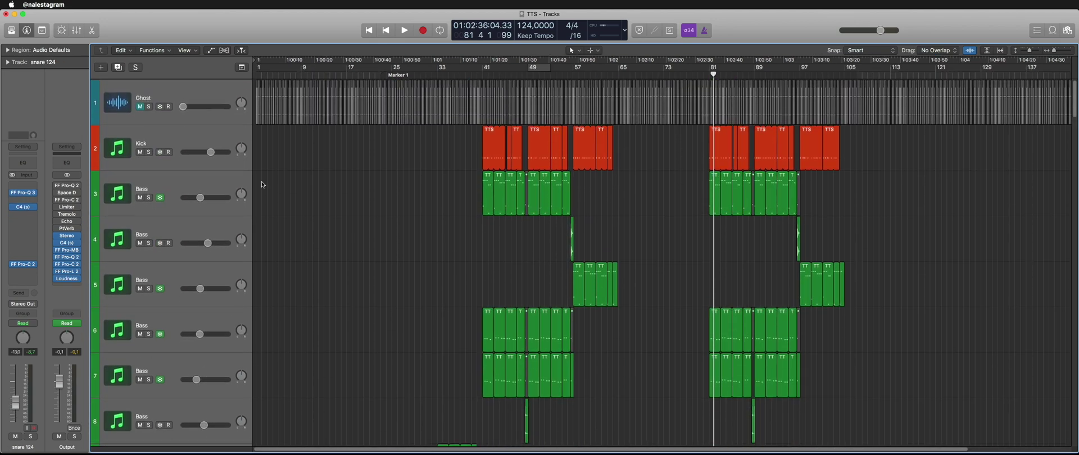
click(165, 150)
drag(148, 152, 145, 385)
scroll(202, 350, down, 8)
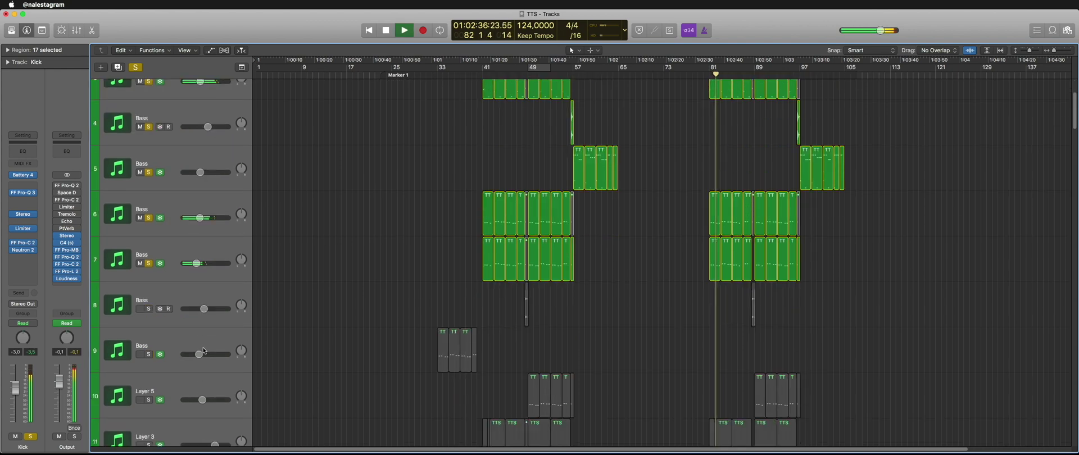
Add Layer 3 tracks 11, 12 and 14 and the Layer 5 track to the solo during playback
drag(150, 338, 152, 369)
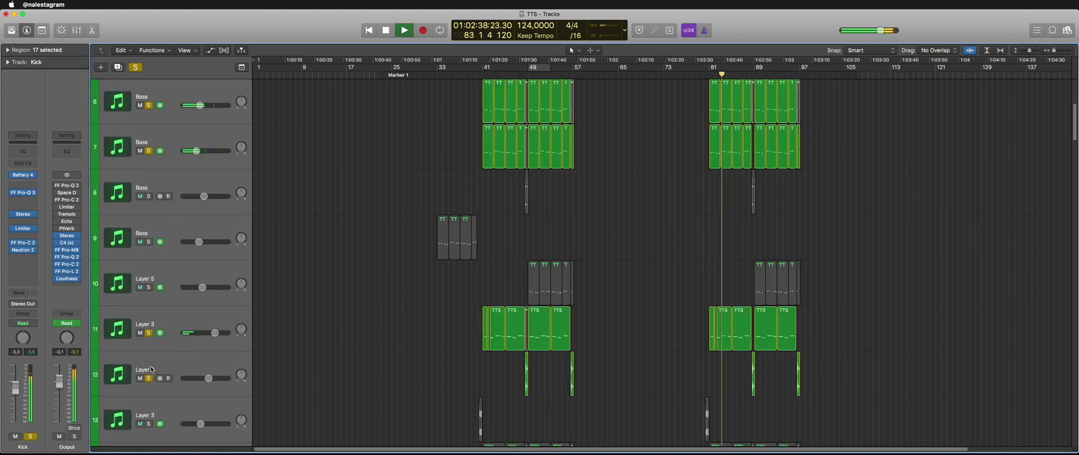
scroll(151, 370, down, 5)
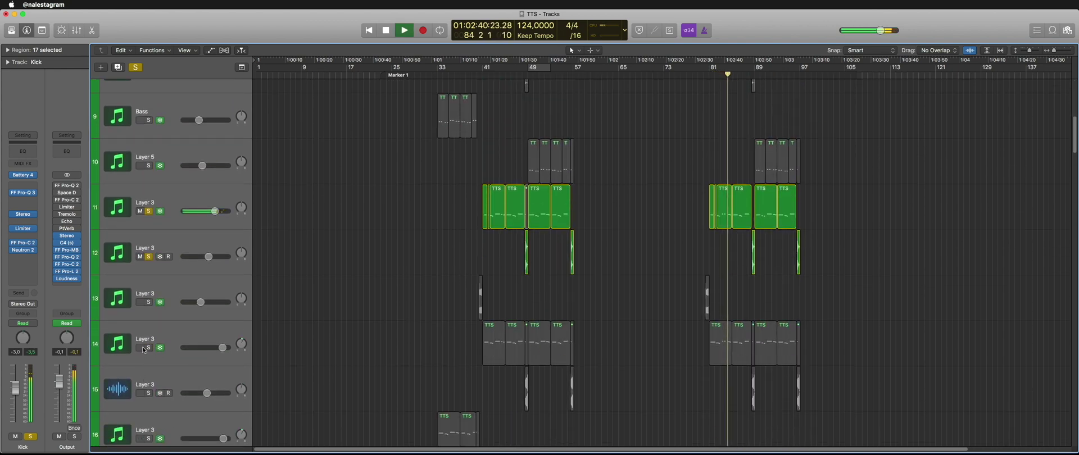
click(148, 348)
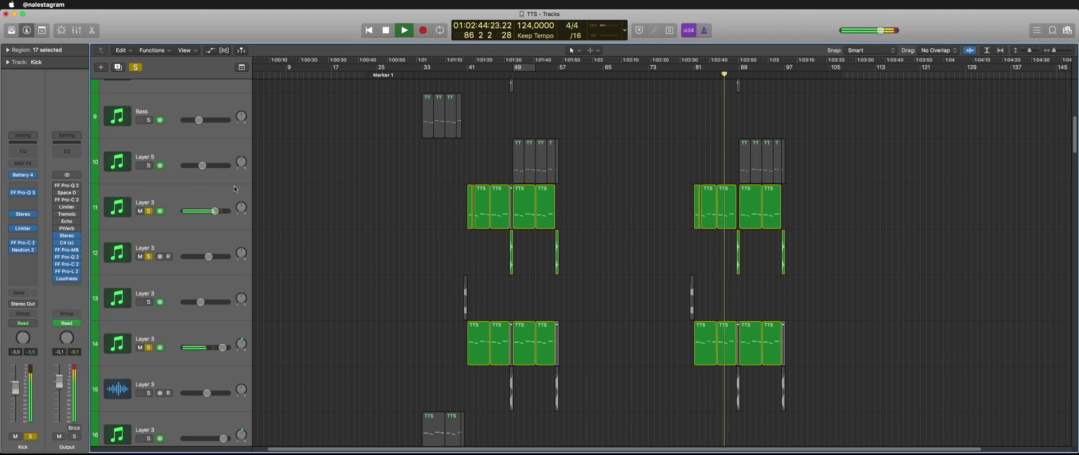
scroll(236, 189, up, 10)
scroll(241, 186, down, 6)
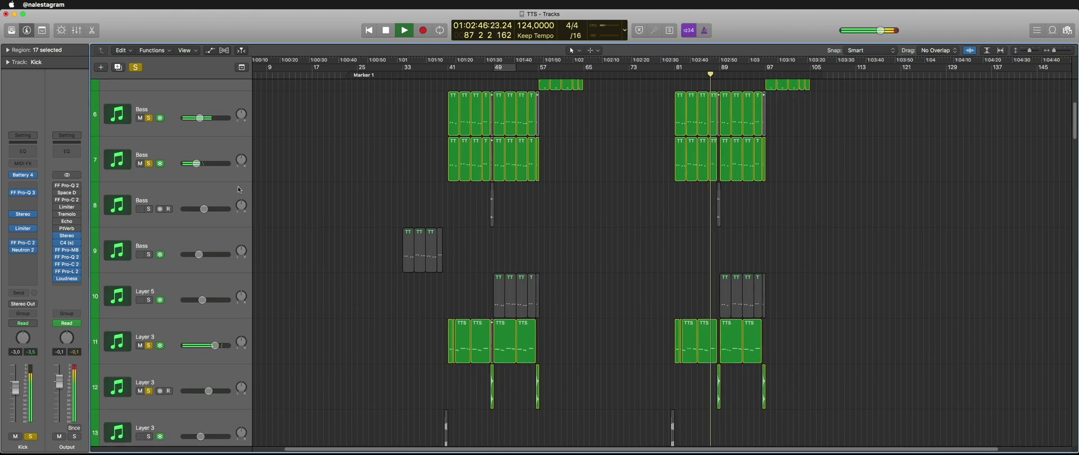
click(150, 301)
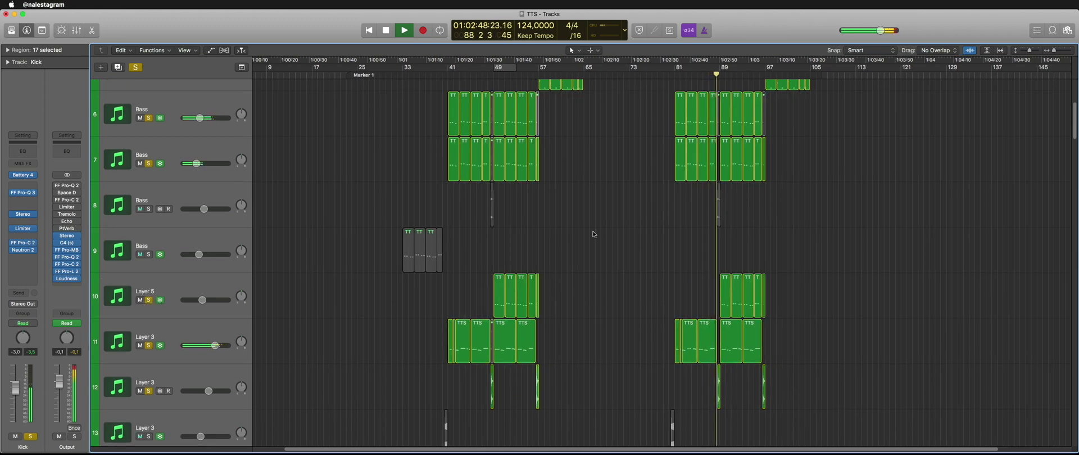
Listen to the soloed layers through bar 89, solo the Layer 1-5 track, and clear the solos during playback
scroll(614, 231, up, 5)
scroll(646, 253, right, 5)
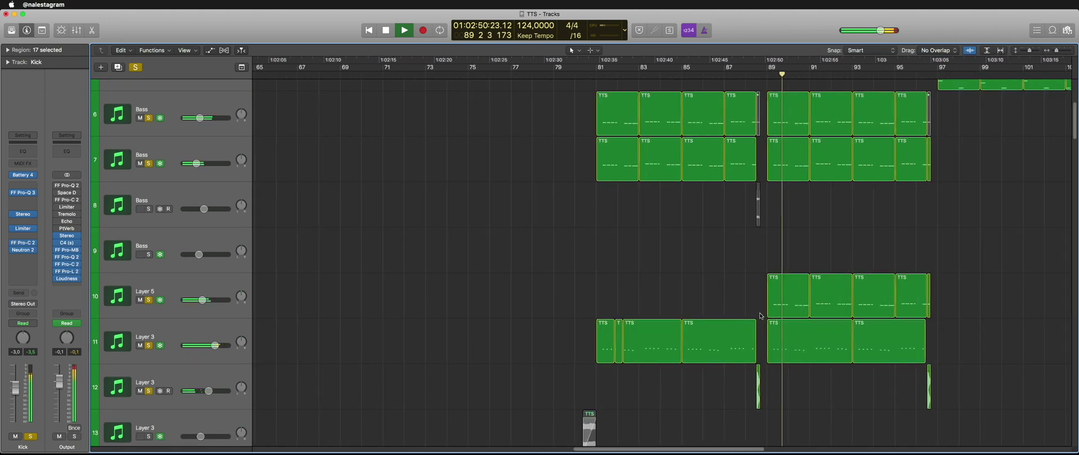
scroll(638, 306, down, 5)
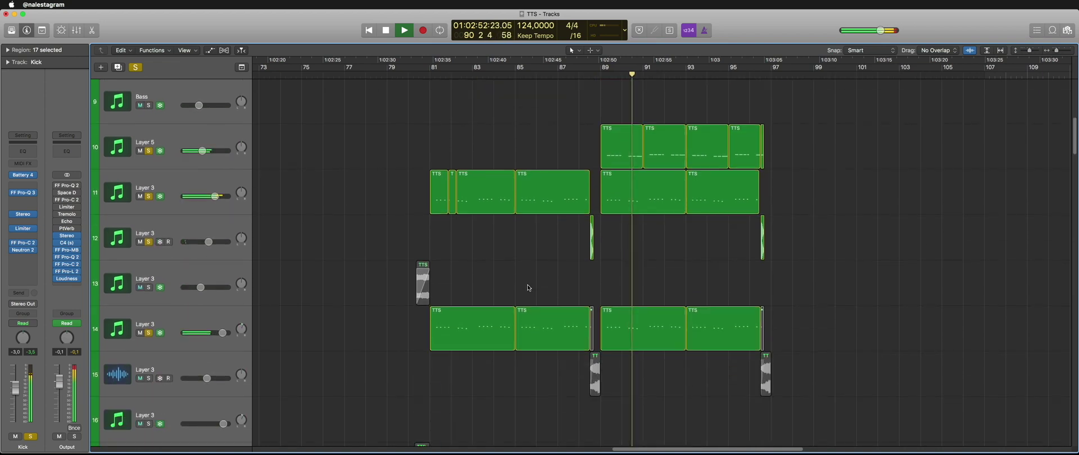
scroll(528, 288, down, 6)
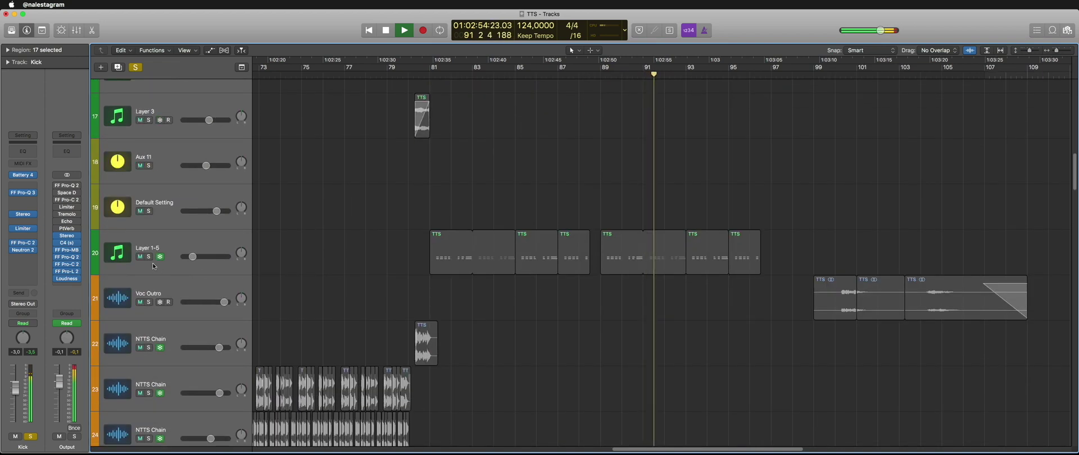
click(155, 266)
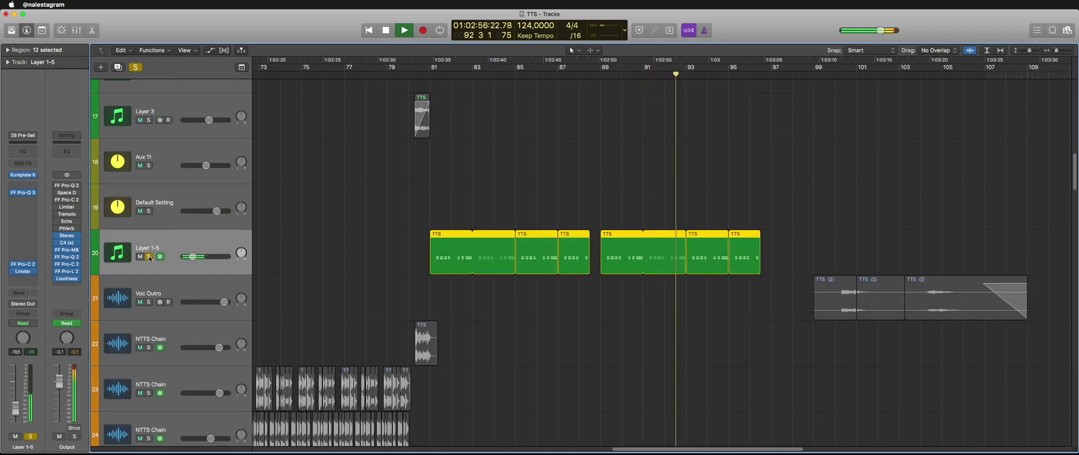
click(151, 259)
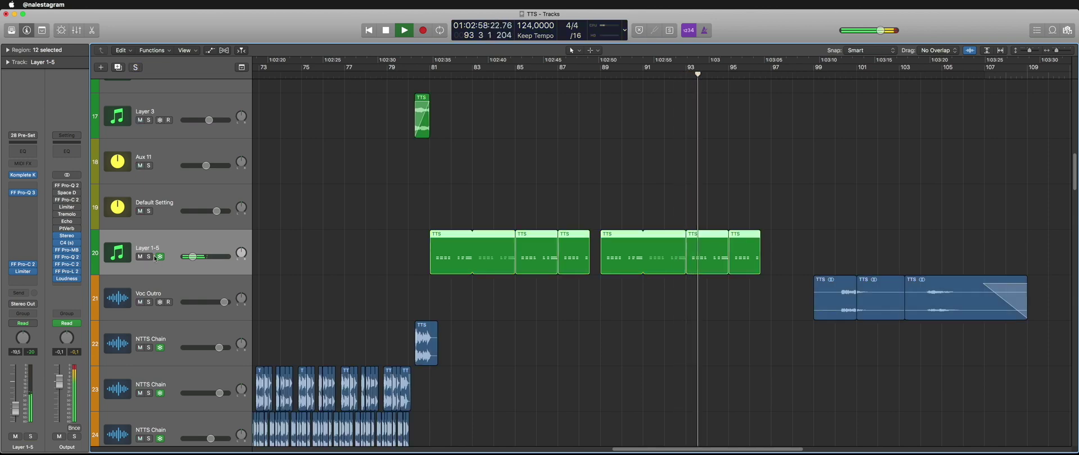
Look over the NTTS Chain tracks while the full mix plays, stop in bar 94, and return to the overall arrangement
click(662, 163)
scroll(631, 209, down, 11)
scroll(631, 210, down, 6)
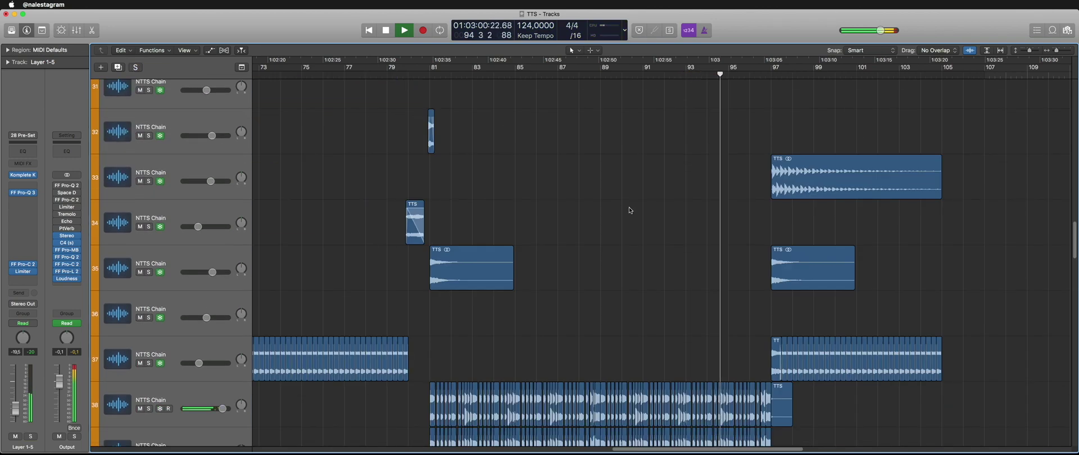
key(space)
scroll(633, 227, down, 8)
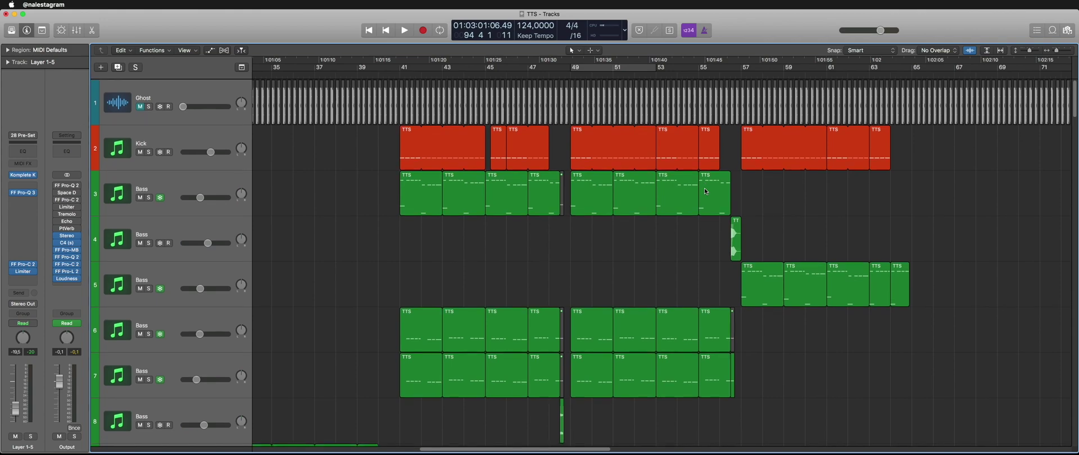
scroll(704, 187, left, 10)
scroll(706, 191, up, 10)
scroll(706, 191, down, 6)
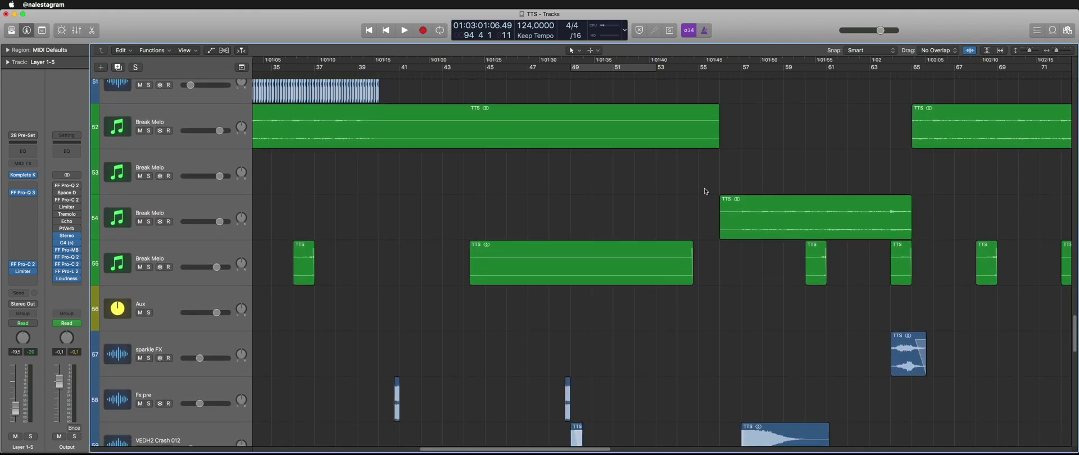
scroll(706, 192, up, 15)
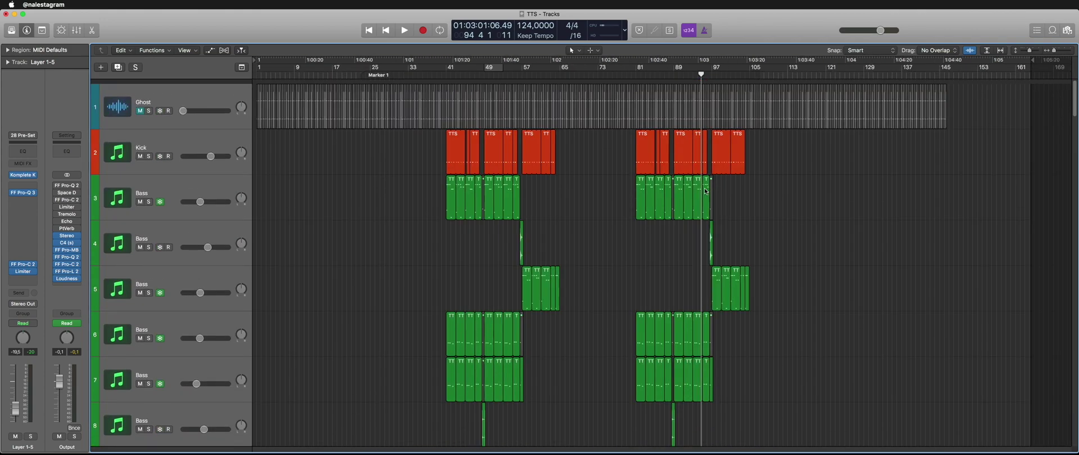